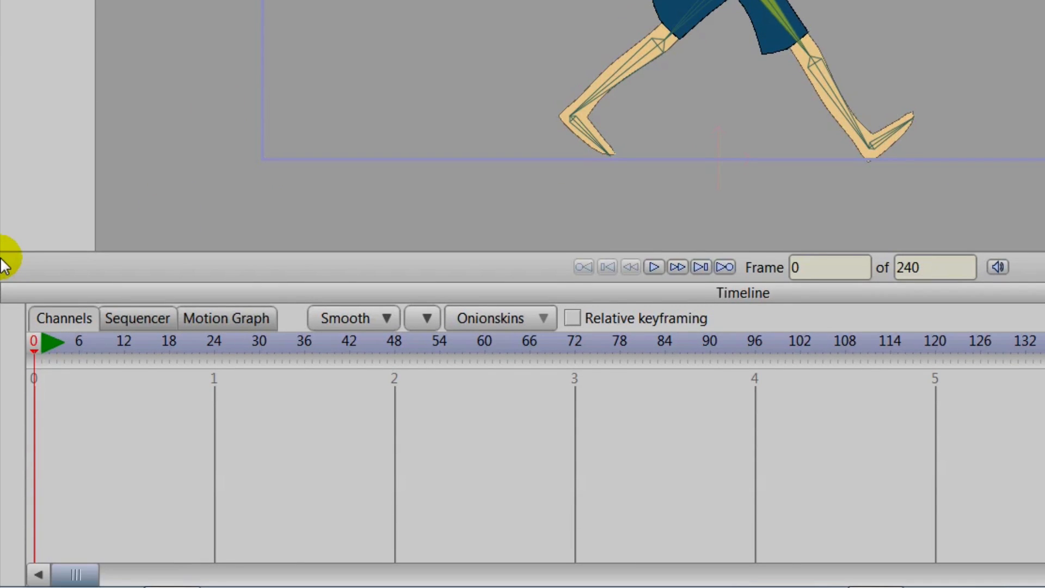
At frame 1, rotate the leg bones so the front leg reaches forward and the rear leg bends with its foot raised behind.
{"action": "left_click", "coordinate": [38, 349]}
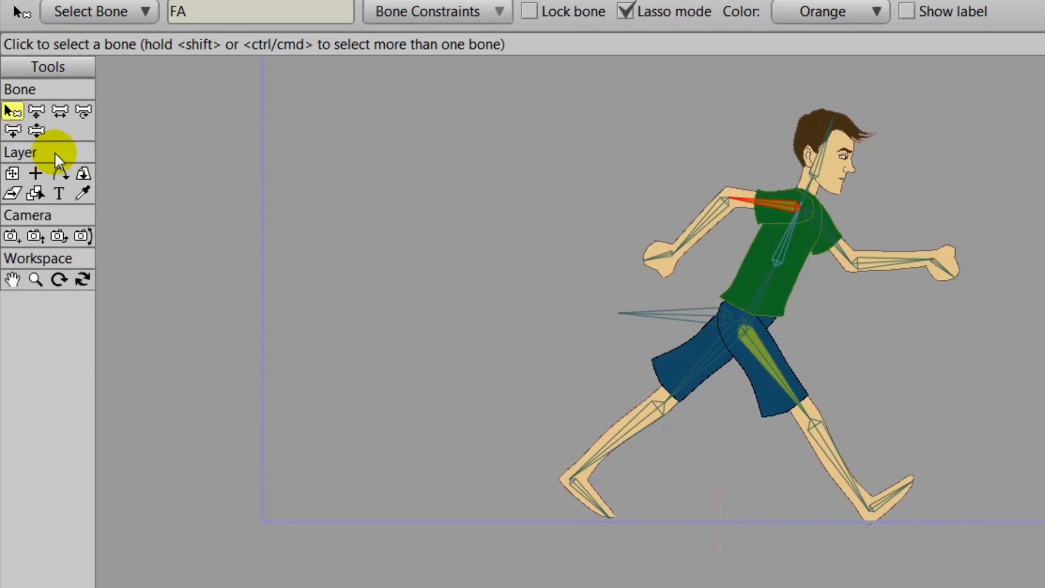
{"action": "left_click", "coordinate": [83, 147]}
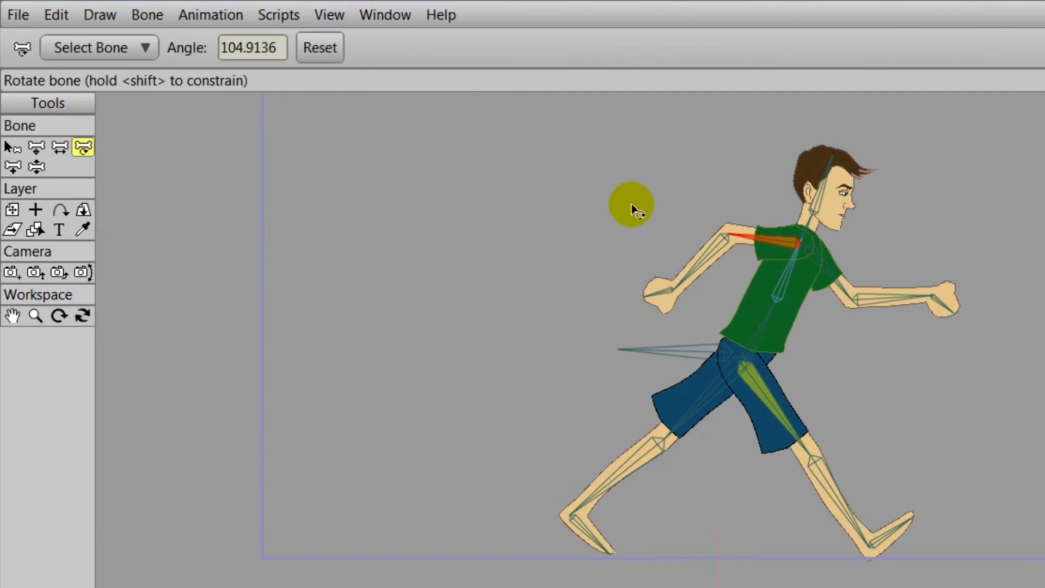
{"action": "left_click_drag", "start_coordinate": [769, 401], "coordinate": [773, 405]}
{"action": "left_click", "coordinate": [816, 490]}
{"action": "left_click", "coordinate": [828, 496]}
{"action": "left_click", "coordinate": [693, 401]}
{"action": "left_click_drag", "start_coordinate": [693, 401], "coordinate": [663, 434]}
{"action": "left_click_drag", "start_coordinate": [727, 425], "coordinate": [714, 421]}
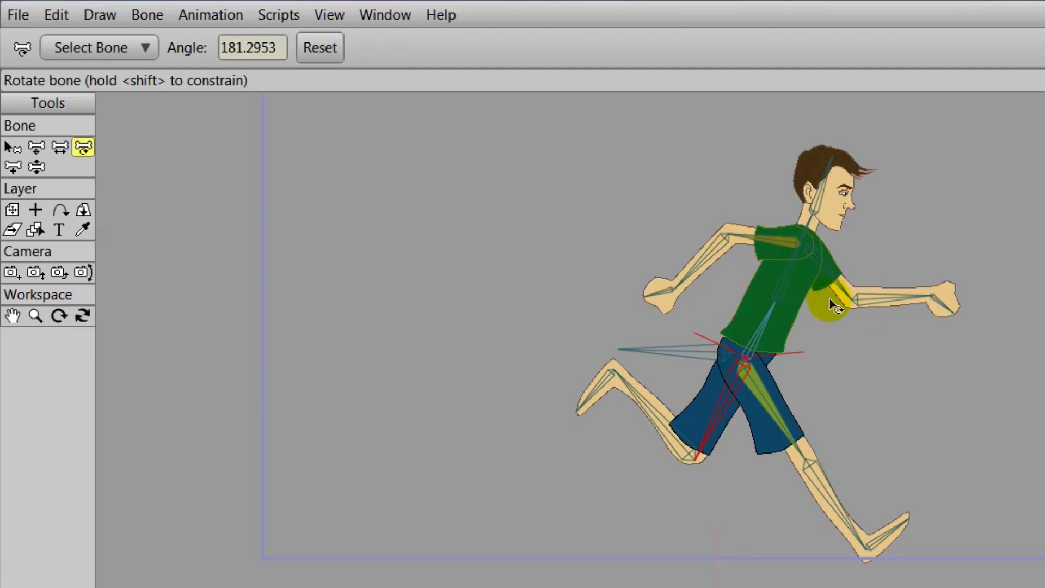
Rotate the far arm's bones so the upper arm hangs beside the torso and the forearm and fist point forward.
{"action": "left_click_drag", "start_coordinate": [850, 295], "coordinate": [804, 310]}
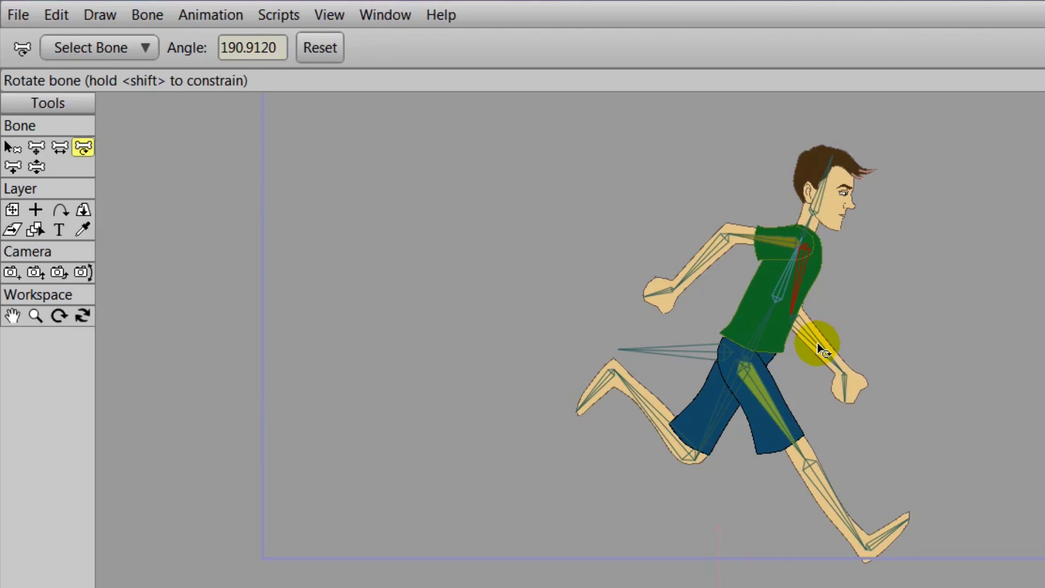
{"action": "left_click_drag", "start_coordinate": [820, 350], "coordinate": [834, 308]}
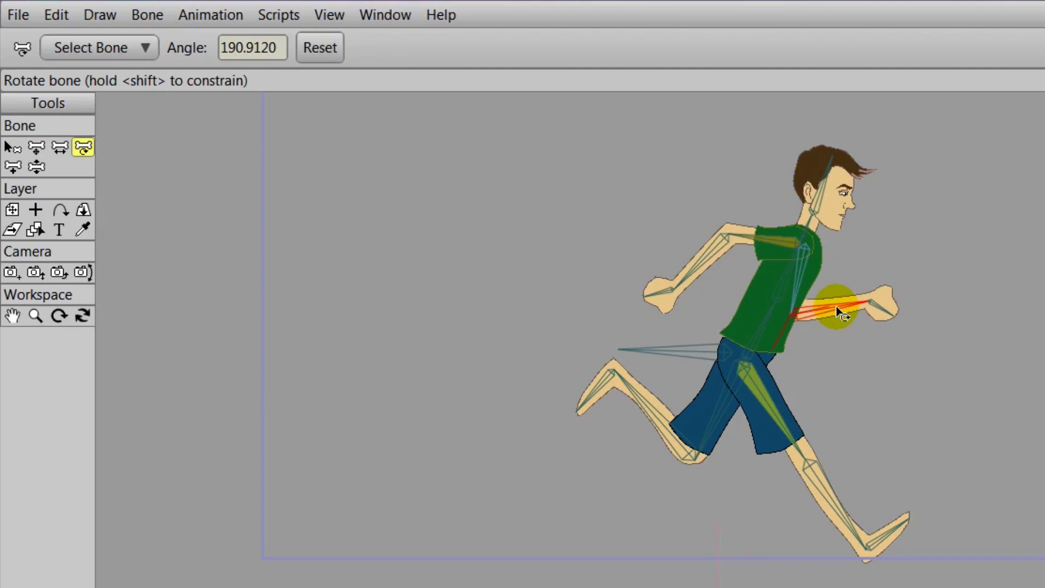
{"action": "left_click", "coordinate": [877, 307]}
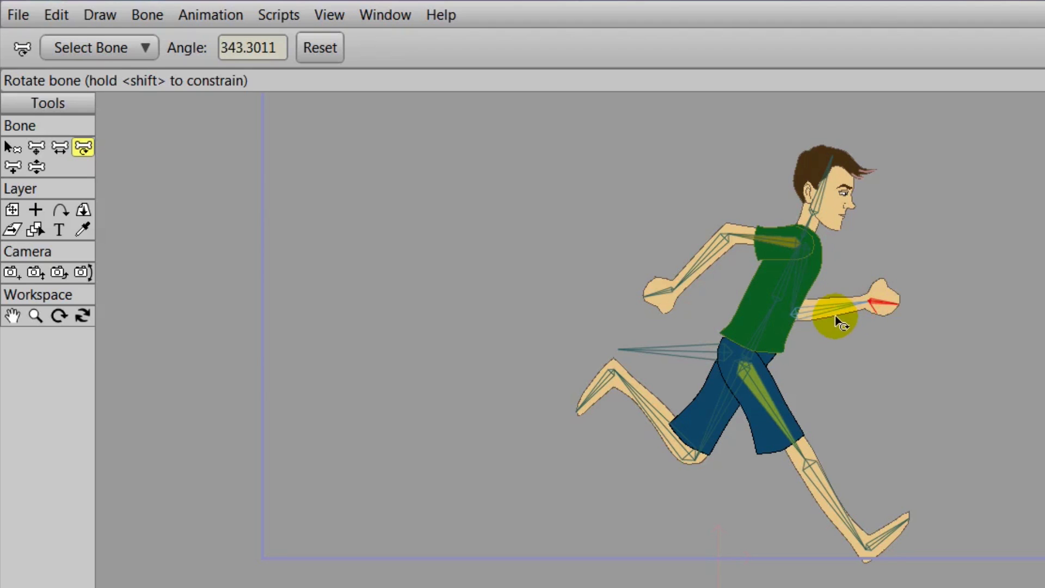
{"action": "left_click_drag", "start_coordinate": [793, 303], "coordinate": [806, 308]}
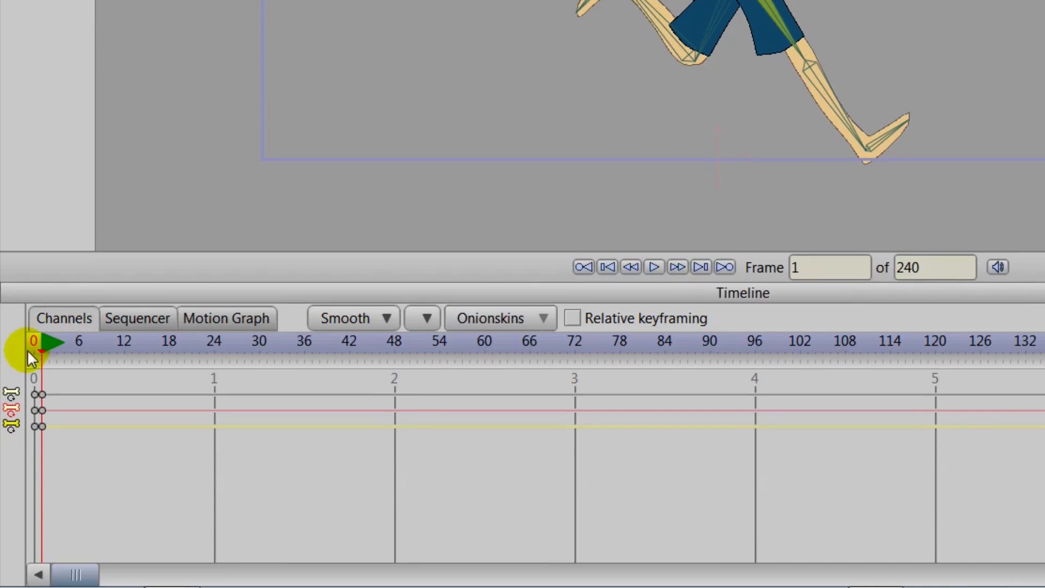
Go to frame 13 and show an outlines-only onion skin of frame 1 for the selected layer only.
{"action": "left_click_drag", "start_coordinate": [40, 344], "coordinate": [129, 364]}
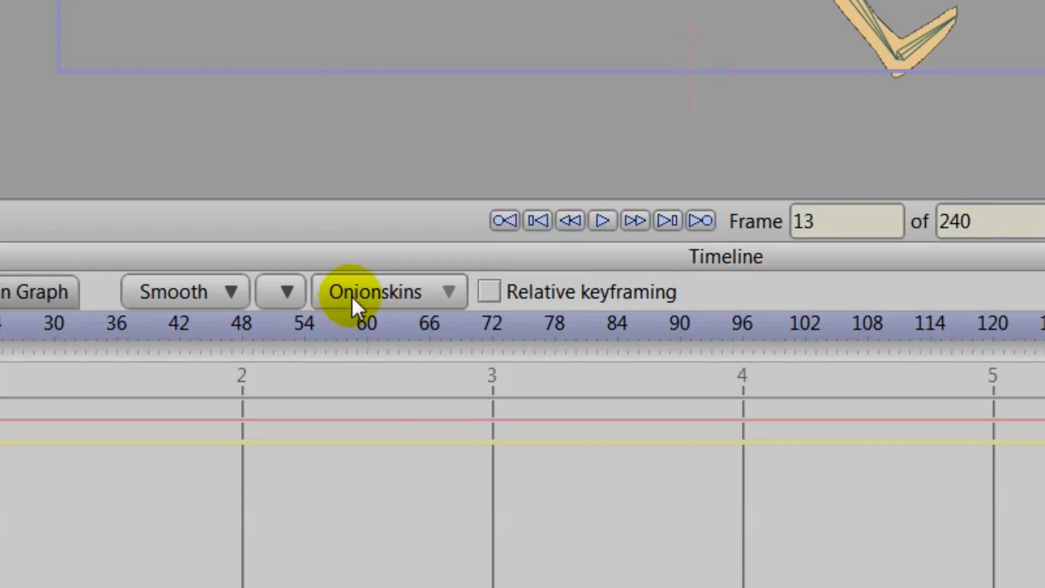
{"action": "left_click", "coordinate": [294, 395]}
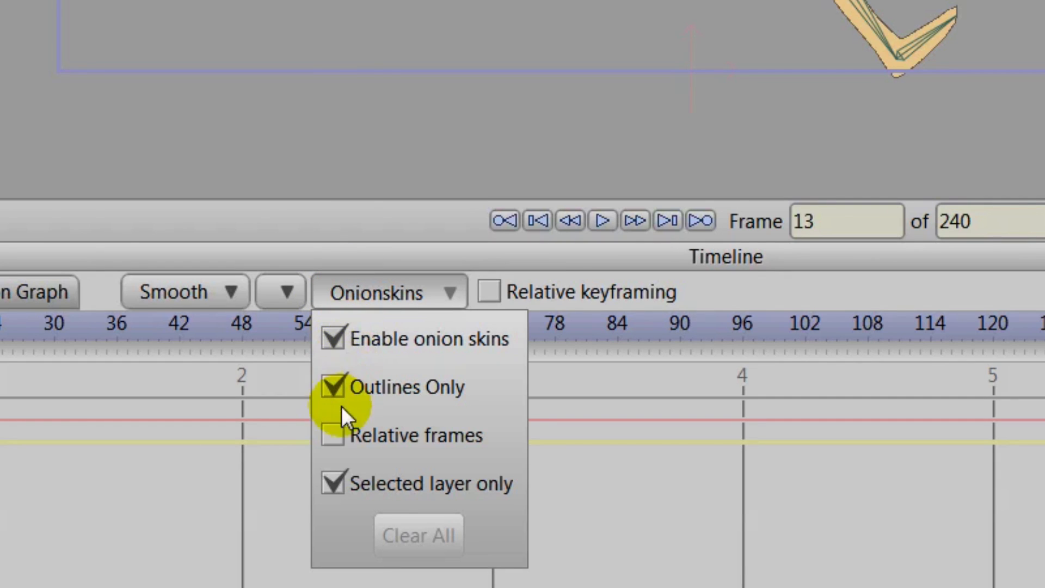
{"action": "left_click", "coordinate": [330, 333]}
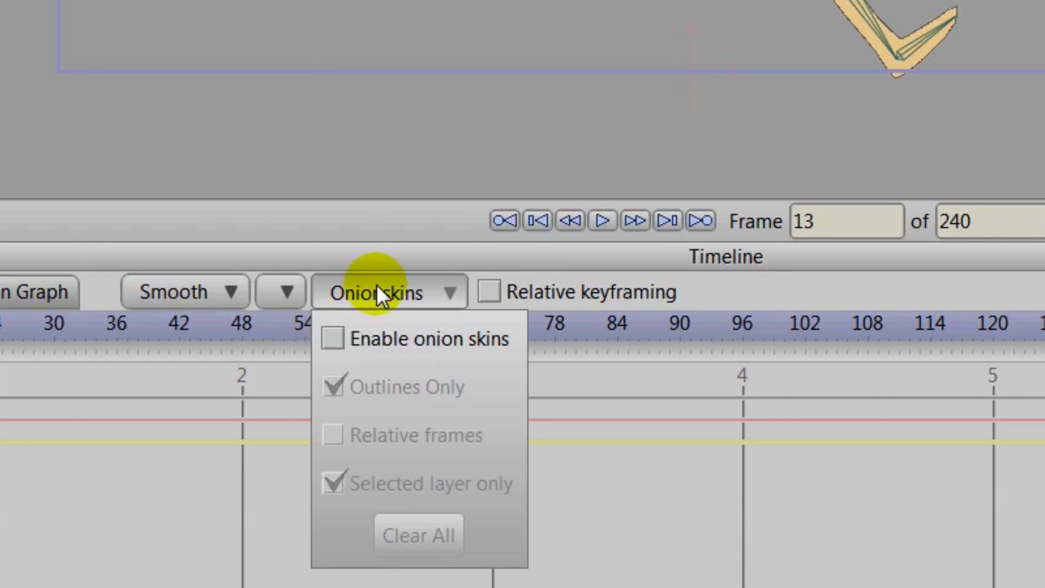
{"action": "left_click", "coordinate": [332, 336]}
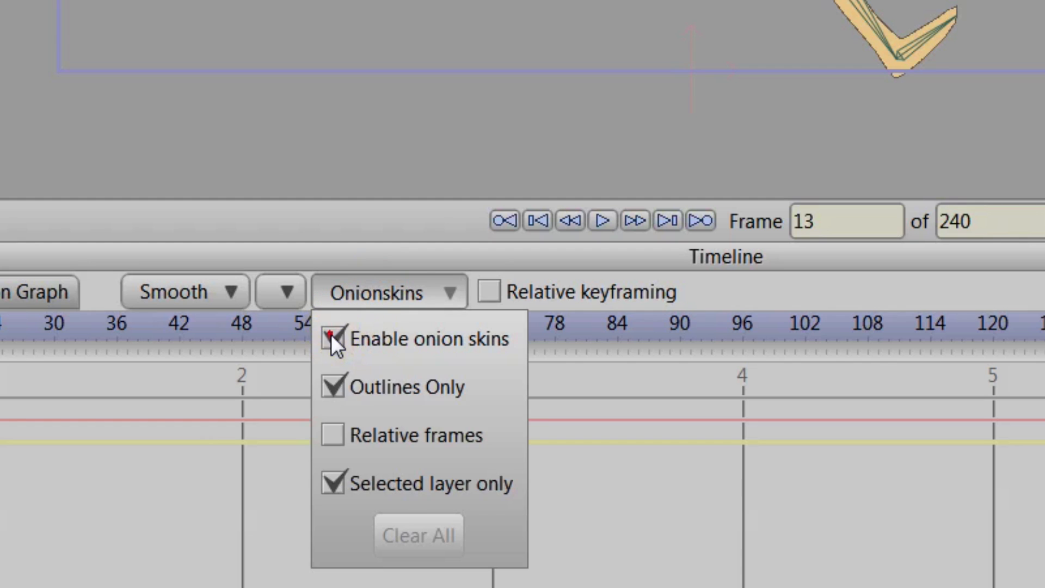
{"action": "left_click", "coordinate": [331, 385]}
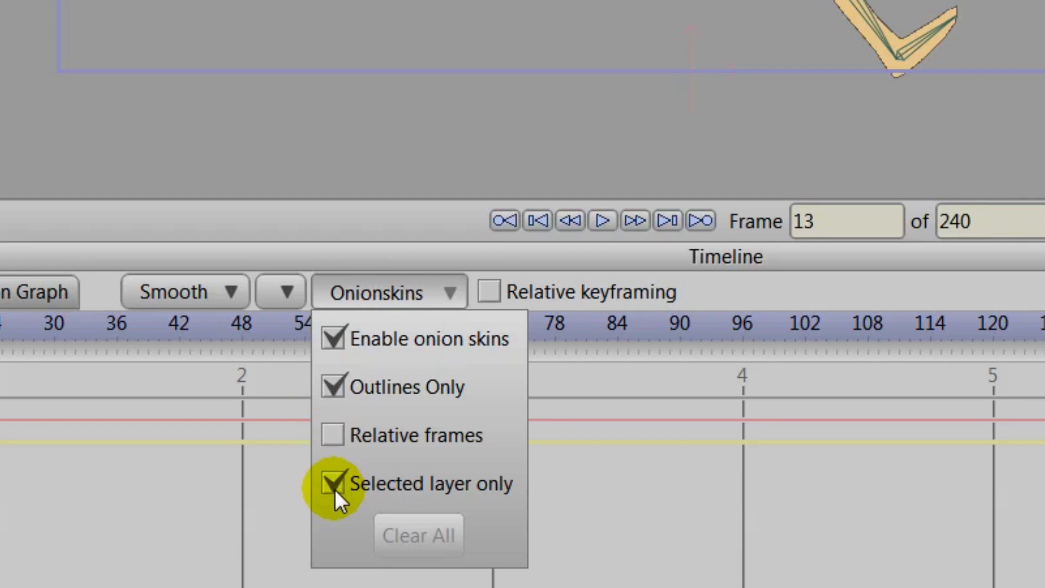
{"action": "left_click", "coordinate": [240, 236]}
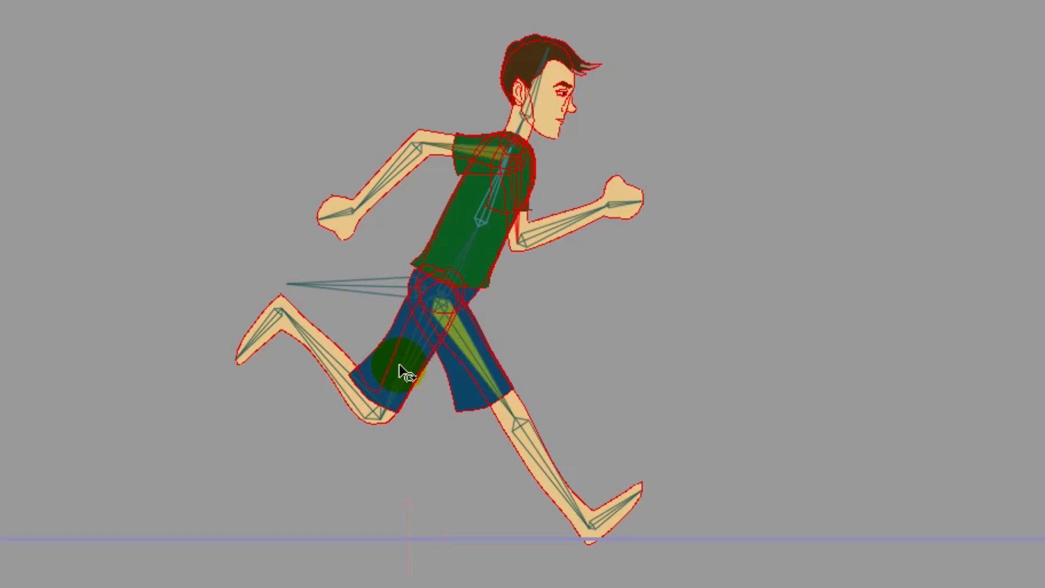
Swap the two legs at frame 13 by rotating their bones to match the onion-skin outlines of the frame 1 pose.
{"action": "left_click_drag", "start_coordinate": [405, 375], "coordinate": [443, 408]}
{"action": "left_click_drag", "start_coordinate": [482, 366], "coordinate": [385, 396]}
{"action": "left_click_drag", "start_coordinate": [448, 403], "coordinate": [501, 408]}
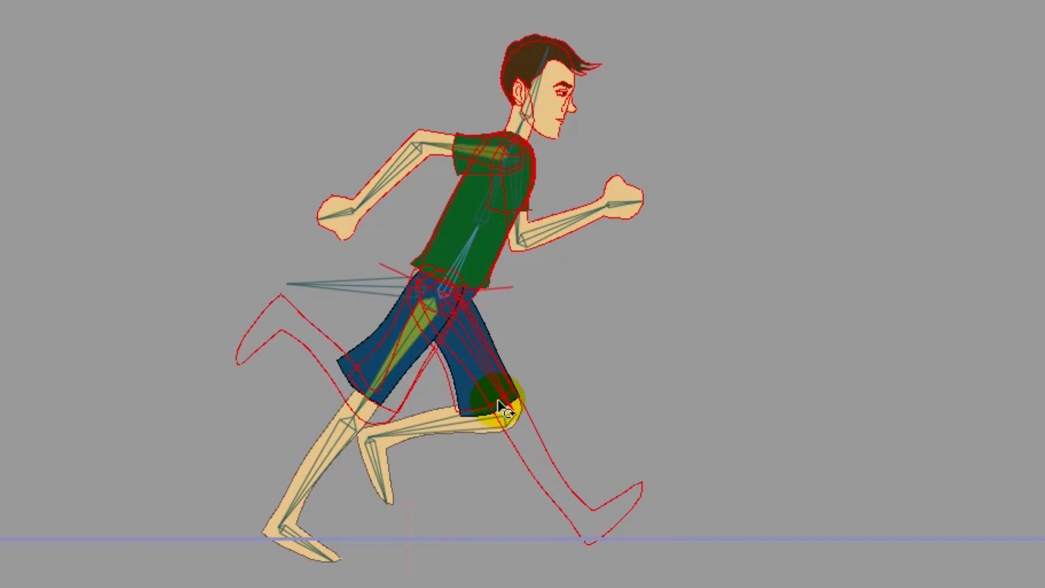
{"action": "left_click_drag", "start_coordinate": [410, 434], "coordinate": [625, 531]}
{"action": "left_click", "coordinate": [335, 449]}
{"action": "left_click_drag", "start_coordinate": [335, 449], "coordinate": [289, 333]}
{"action": "left_click", "coordinate": [392, 372]}
{"action": "mouse_move", "coordinate": [393, 372]}
{"action": "left_mouse_down"}
{"action": "mouse_move", "coordinate": [408, 377]}
{"action": "mouse_move", "coordinate": [401, 368]}
{"action": "left_mouse_up"}
{"action": "left_click_drag", "start_coordinate": [303, 378], "coordinate": [304, 355]}
{"action": "left_click_drag", "start_coordinate": [396, 367], "coordinate": [400, 384]}
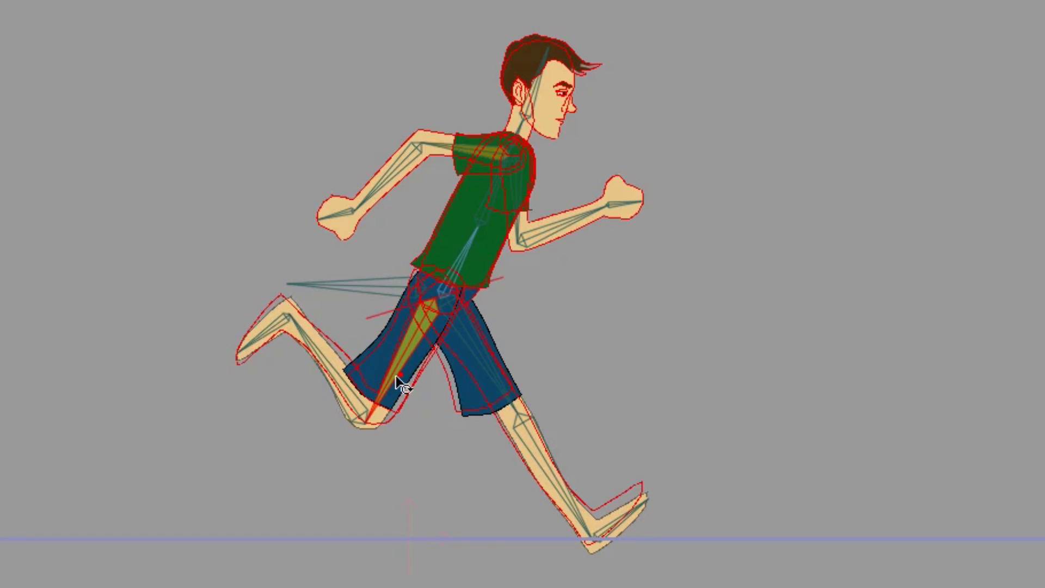
Swap the two arms at frame 13 by rotating the arm and hand bones to match the onion-skin outlines.
{"action": "left_click_drag", "start_coordinate": [429, 132], "coordinate": [461, 253]}
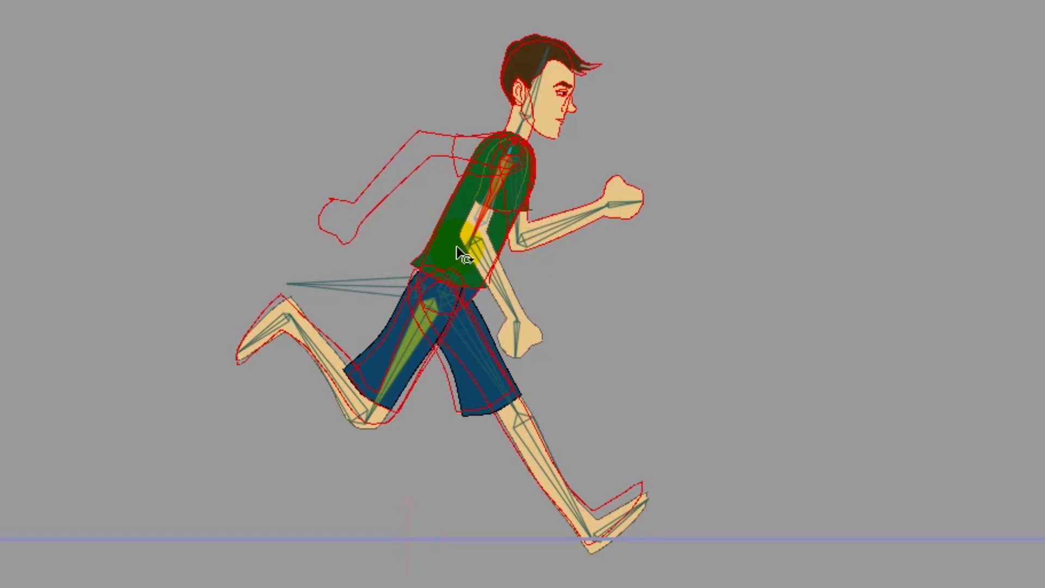
{"action": "left_click_drag", "start_coordinate": [526, 211], "coordinate": [416, 191]}
{"action": "left_click_drag", "start_coordinate": [481, 242], "coordinate": [502, 268]}
{"action": "left_click", "coordinate": [477, 221]}
{"action": "left_click_drag", "start_coordinate": [469, 153], "coordinate": [653, 153]}
{"action": "left_click", "coordinate": [716, 132]}
{"action": "left_click_drag", "start_coordinate": [716, 133], "coordinate": [728, 115]}
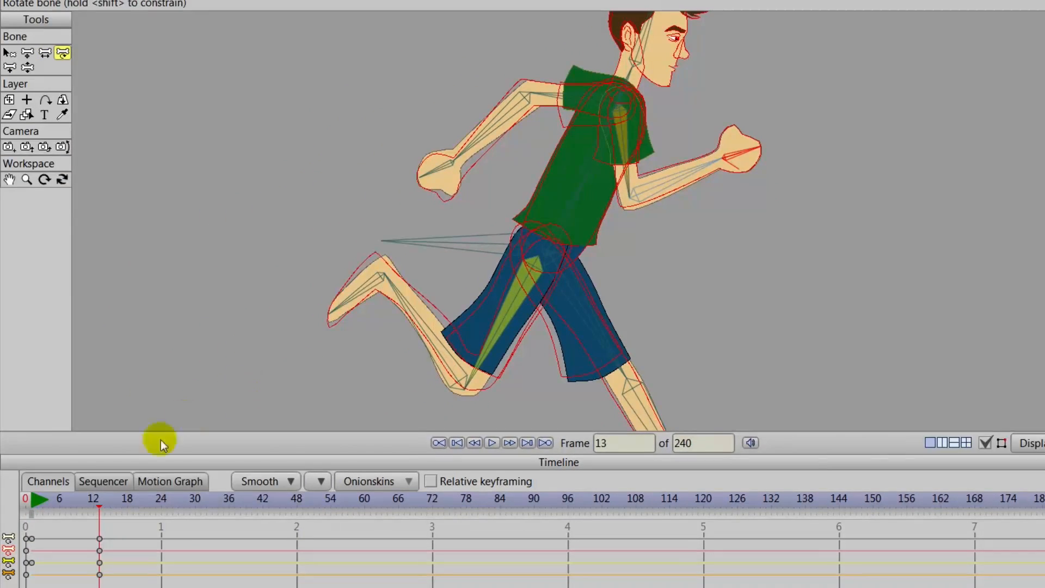
Copy all keyframes from frame 1 and paste them at frame 24 to close the run cycle.
{"action": "left_click_drag", "start_coordinate": [103, 502], "coordinate": [33, 519]}
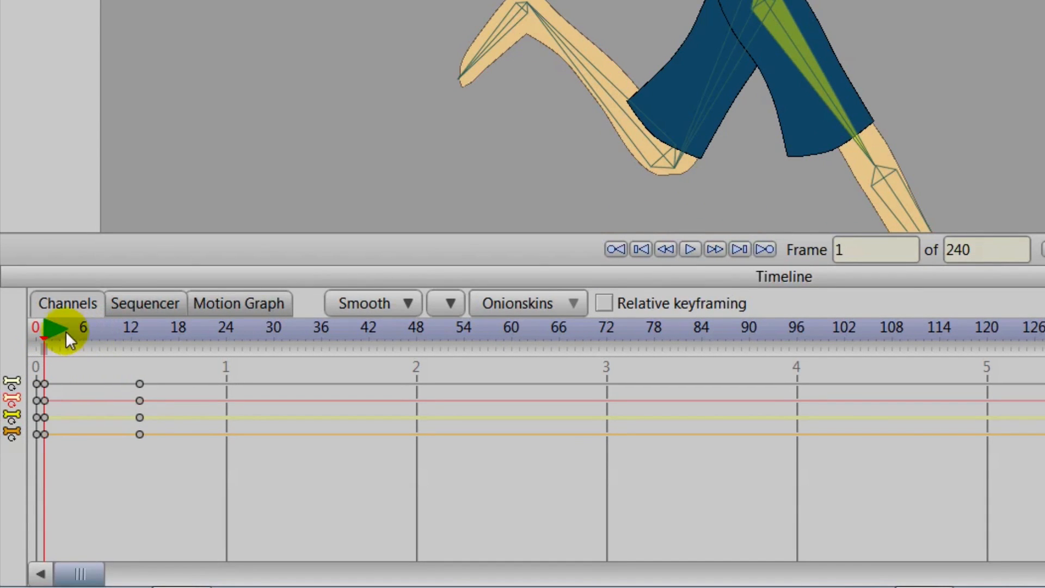
{"action": "left_click_drag", "start_coordinate": [50, 331], "coordinate": [220, 372]}
{"action": "left_click_drag", "start_coordinate": [61, 374], "coordinate": [42, 450]}
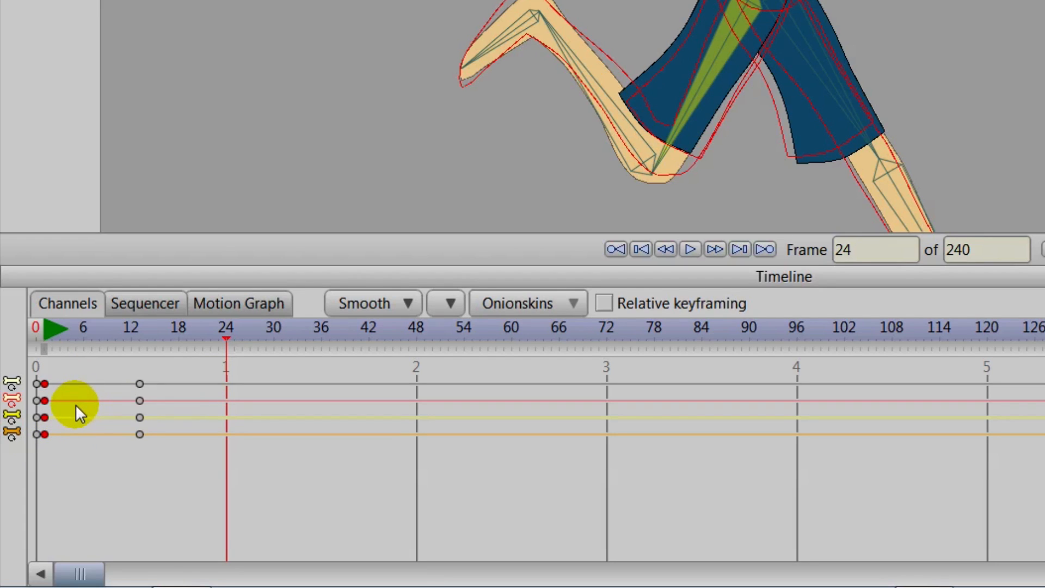
{"action": "key", "text": "ctrl+v"}
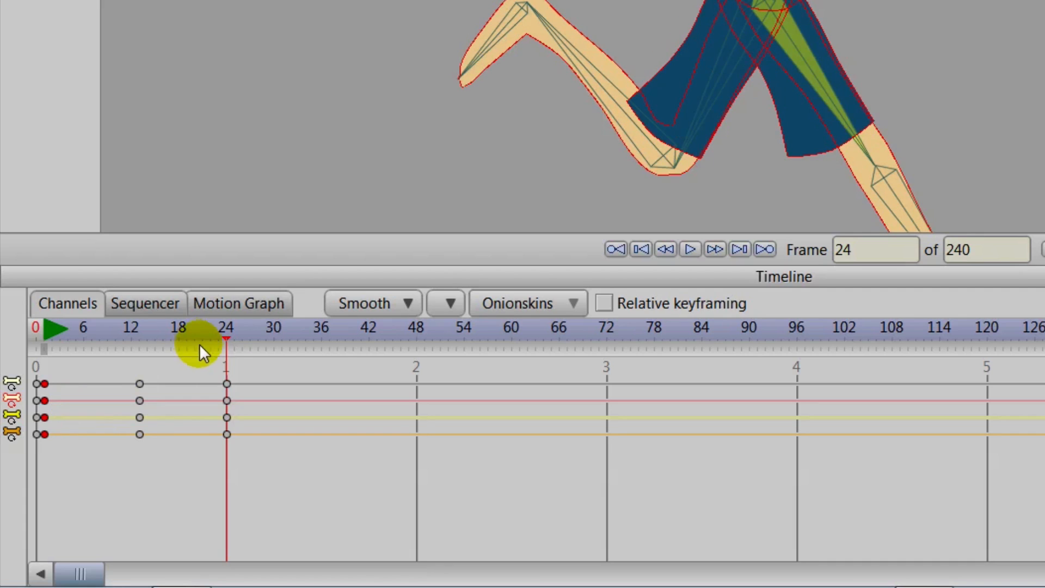
Scrub back to frame 1 to review the motion, and label all keyframes at frame 13 yellow.
{"action": "scroll", "coordinate": [490, 109], "scroll_direction": "down", "scroll_amount": 2}
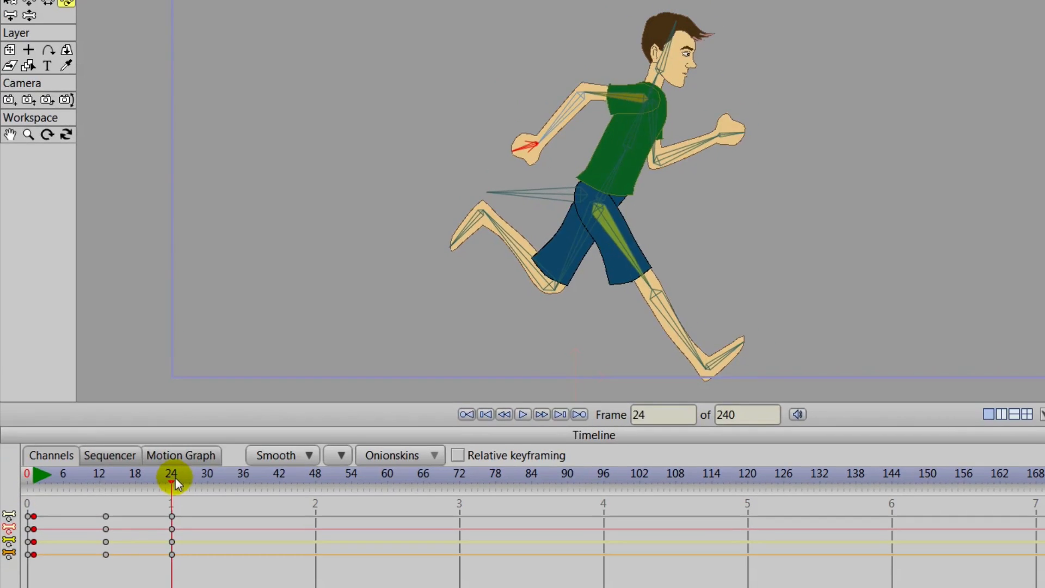
{"action": "left_click_drag", "start_coordinate": [231, 333], "coordinate": [104, 352]}
{"action": "left_click_drag", "start_coordinate": [79, 493], "coordinate": [34, 511]}
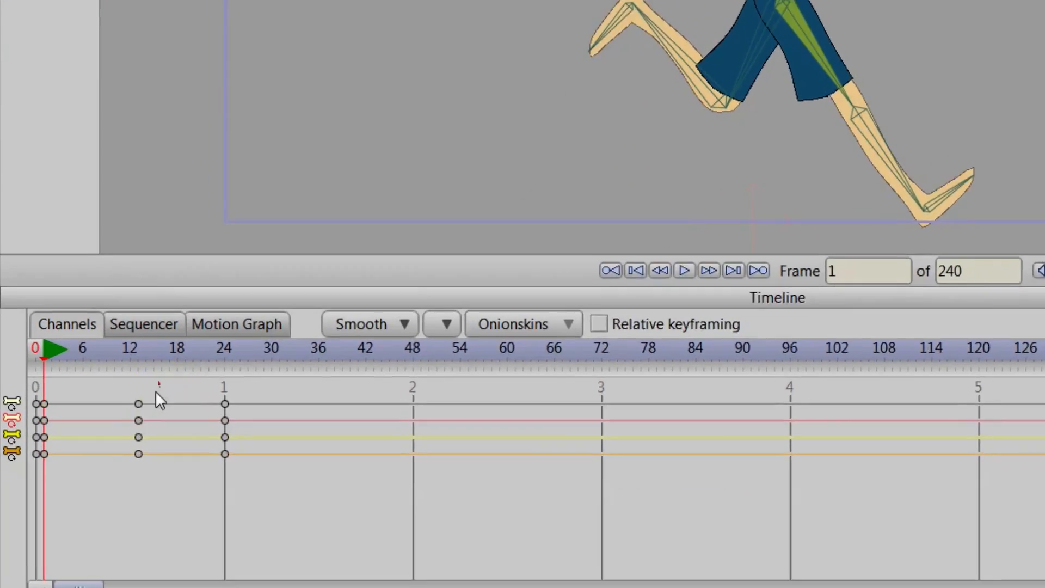
{"action": "left_click_drag", "start_coordinate": [117, 500], "coordinate": [92, 583]}
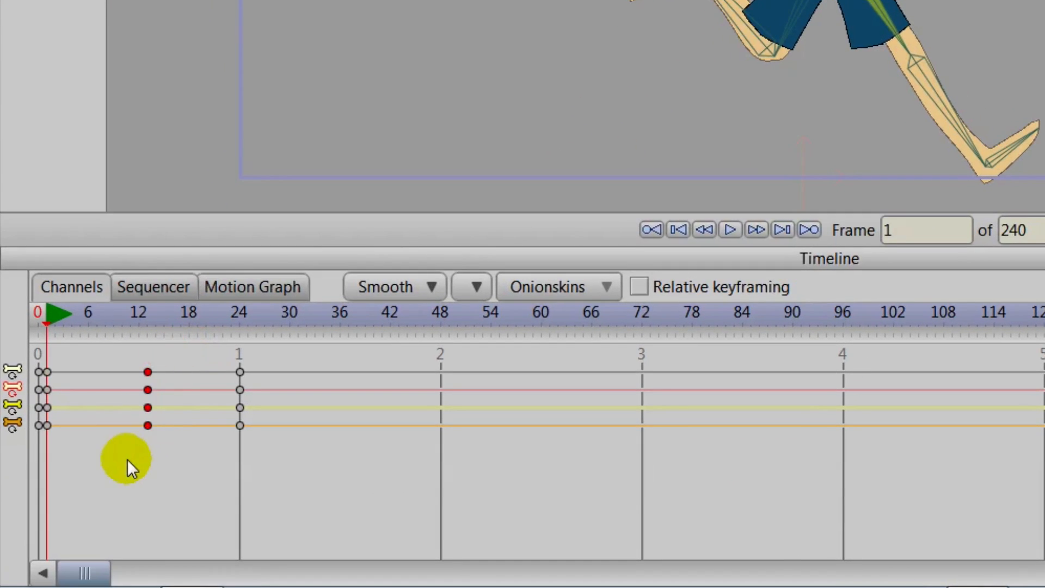
{"action": "right_click", "coordinate": [147, 371]}
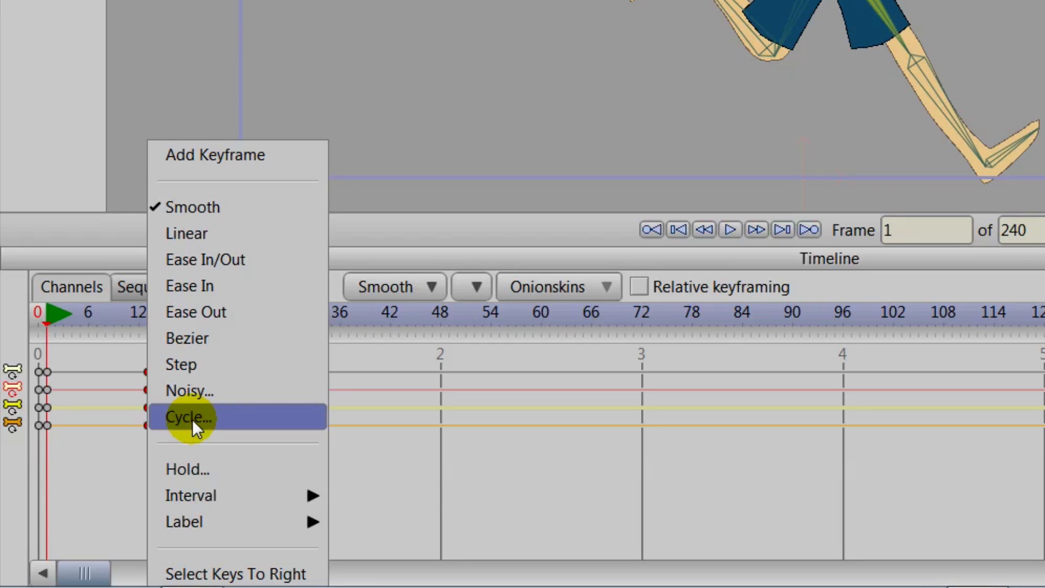
{"action": "mouse_move", "coordinate": [241, 525]}
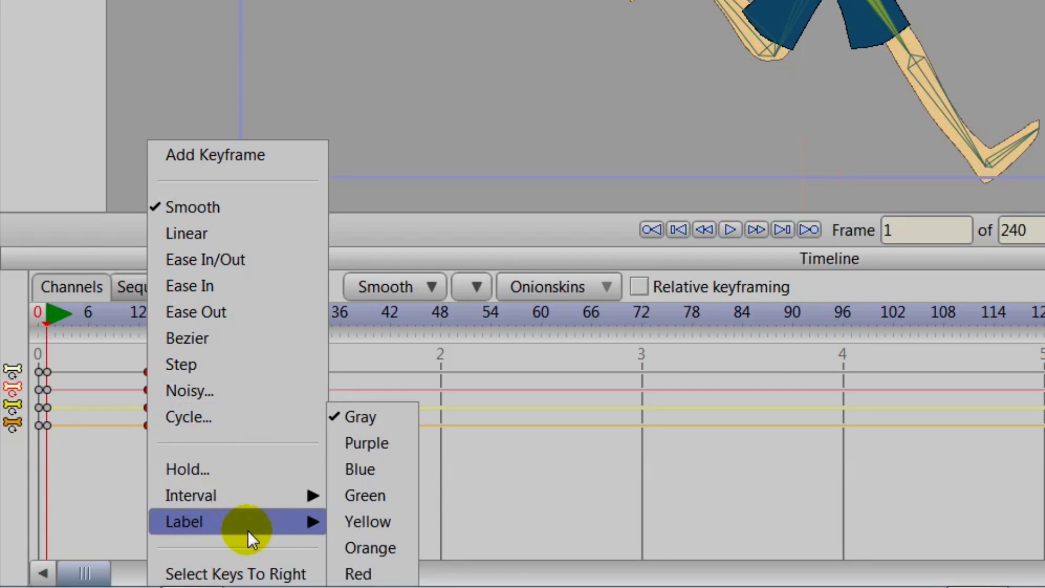
{"action": "left_click", "coordinate": [354, 521]}
Label all keyframes at frame 24 and at frame 1 yellow.
{"action": "left_click_drag", "start_coordinate": [263, 357], "coordinate": [231, 433]}
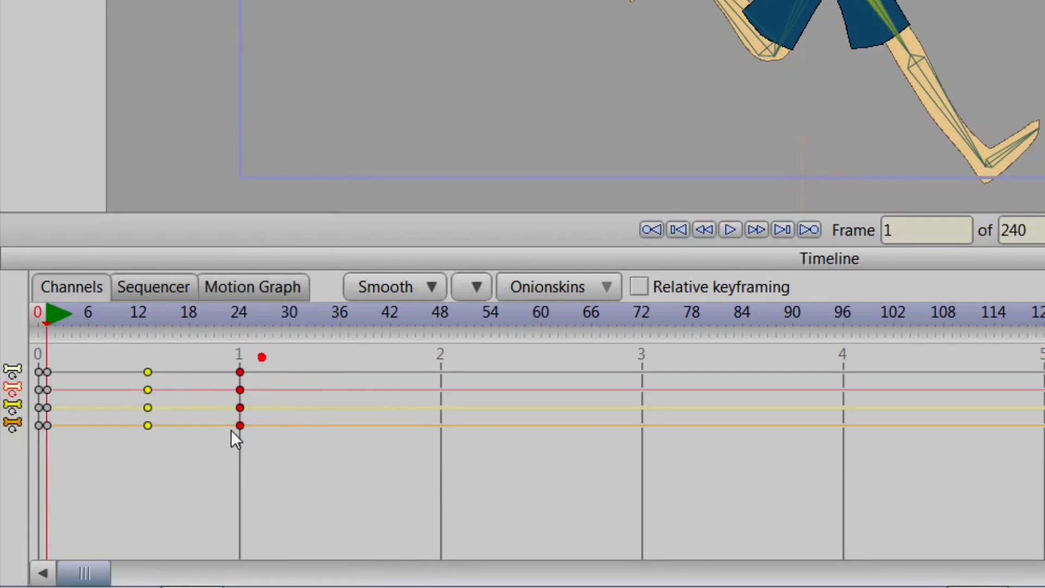
{"action": "right_click", "coordinate": [243, 367]}
{"action": "mouse_move", "coordinate": [323, 523]}
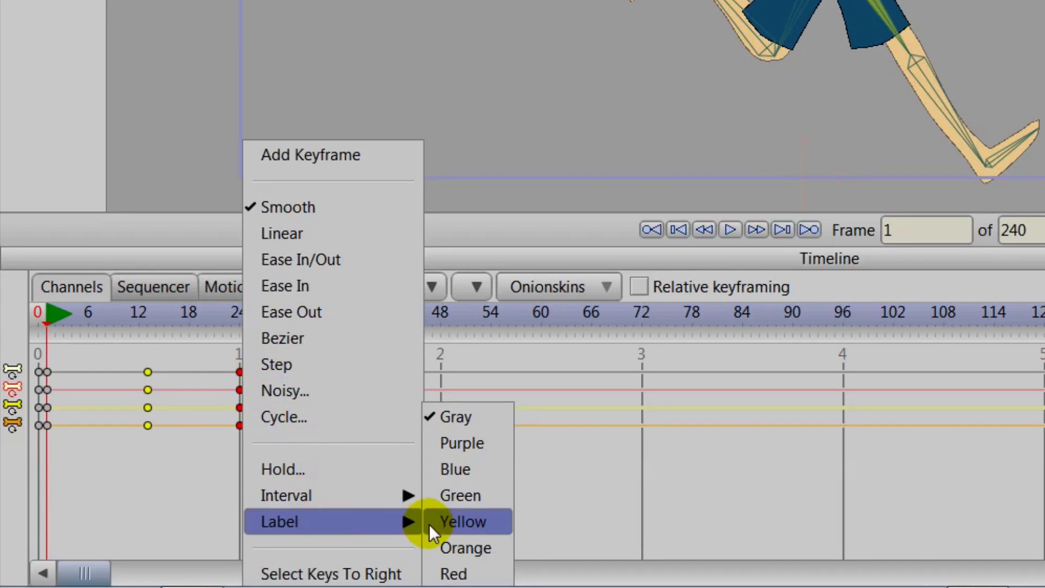
{"action": "left_click", "coordinate": [445, 521]}
{"action": "left_click_drag", "start_coordinate": [63, 358], "coordinate": [50, 443]}
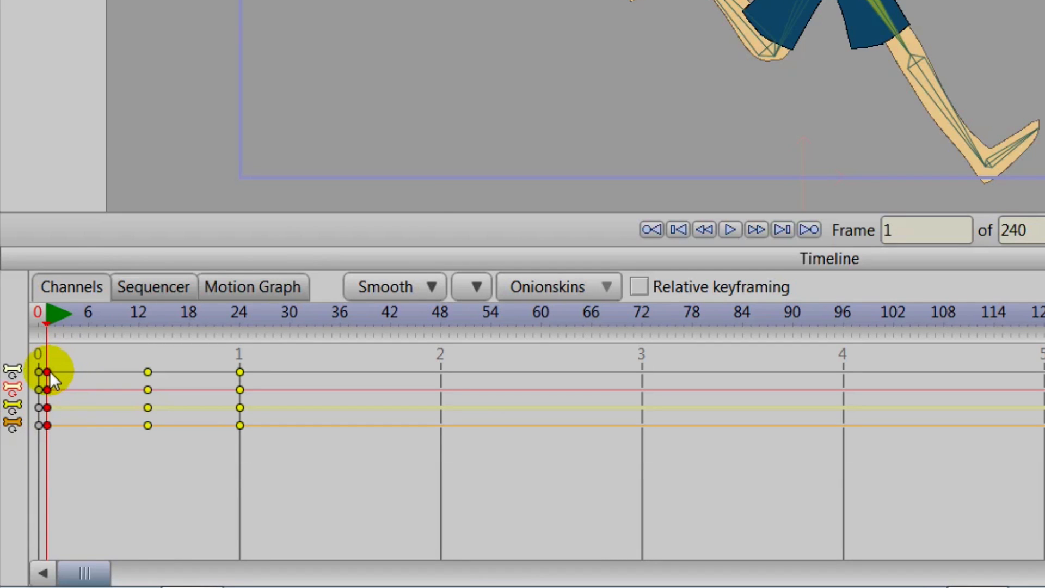
{"action": "right_click", "coordinate": [50, 370]}
{"action": "mouse_move", "coordinate": [158, 520]}
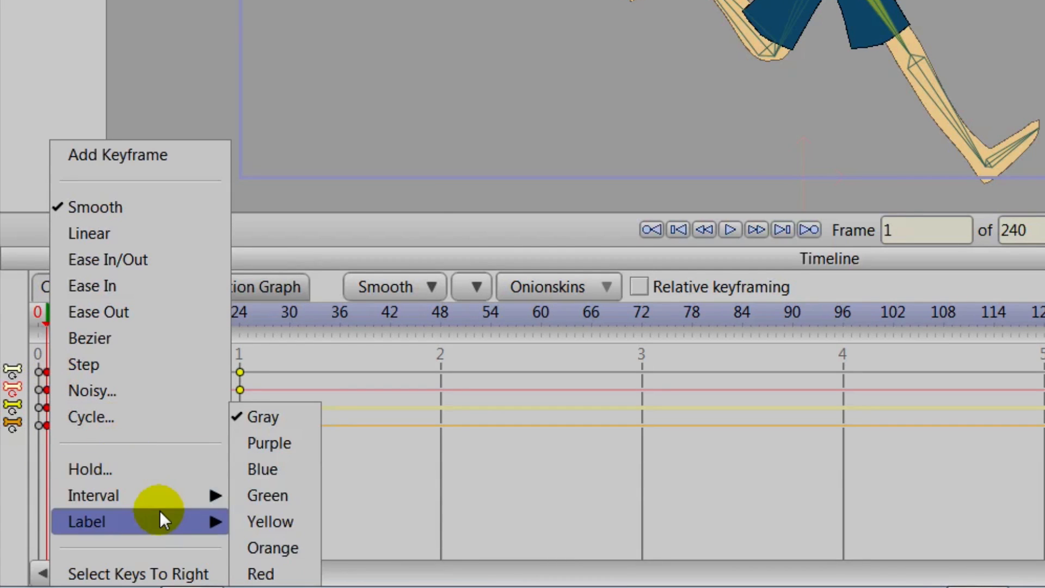
{"action": "left_click", "coordinate": [273, 524]}
At frame 3, pose the legs with the front thigh raised, the shin bent back, the front foot level and the trailing foot extended.
{"action": "left_click_drag", "start_coordinate": [42, 317], "coordinate": [59, 328]}
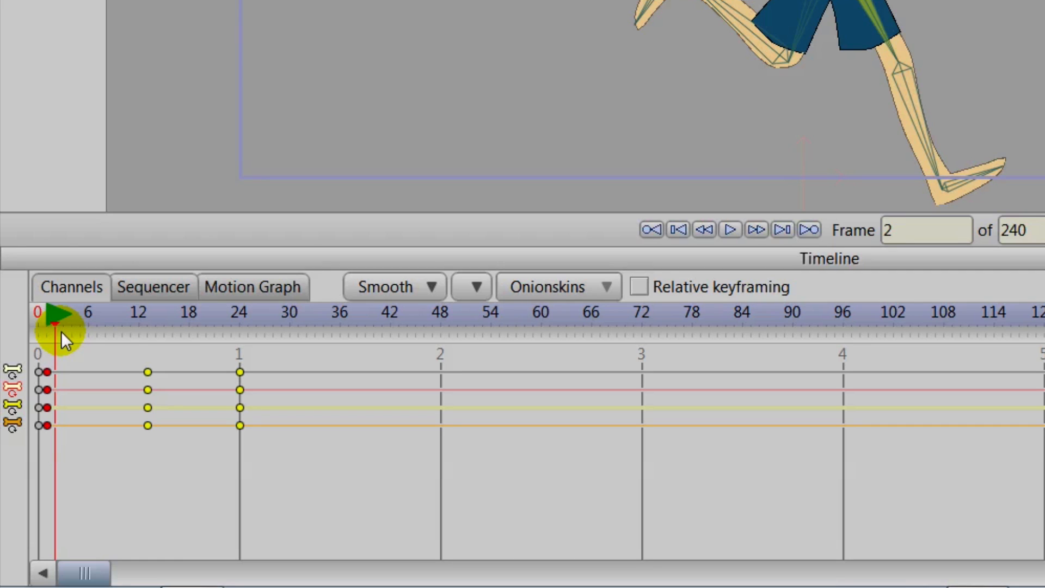
{"action": "left_click_drag", "start_coordinate": [47, 325], "coordinate": [47, 374]}
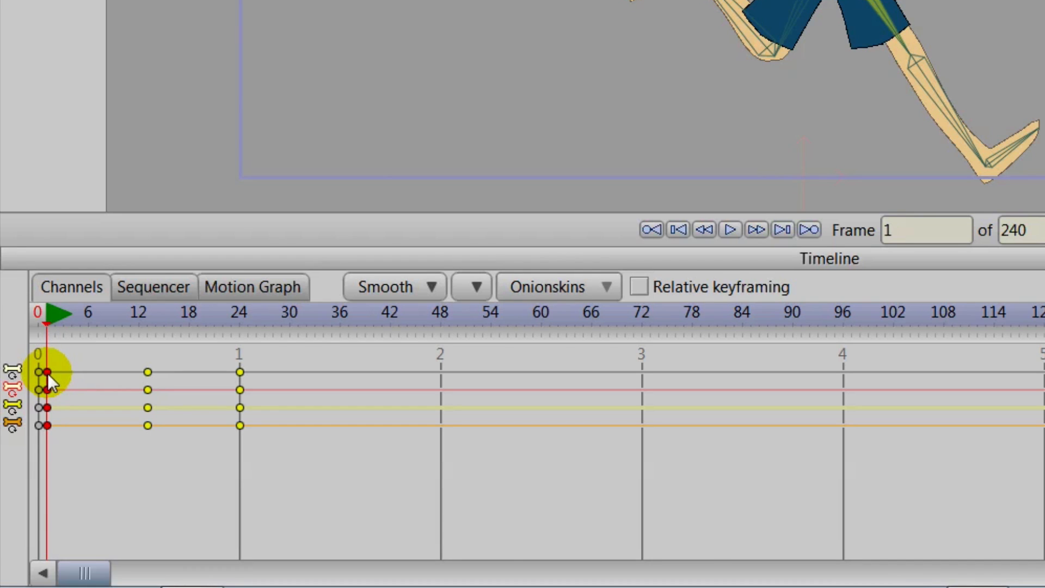
{"action": "left_click_drag", "start_coordinate": [47, 373], "coordinate": [64, 380]}
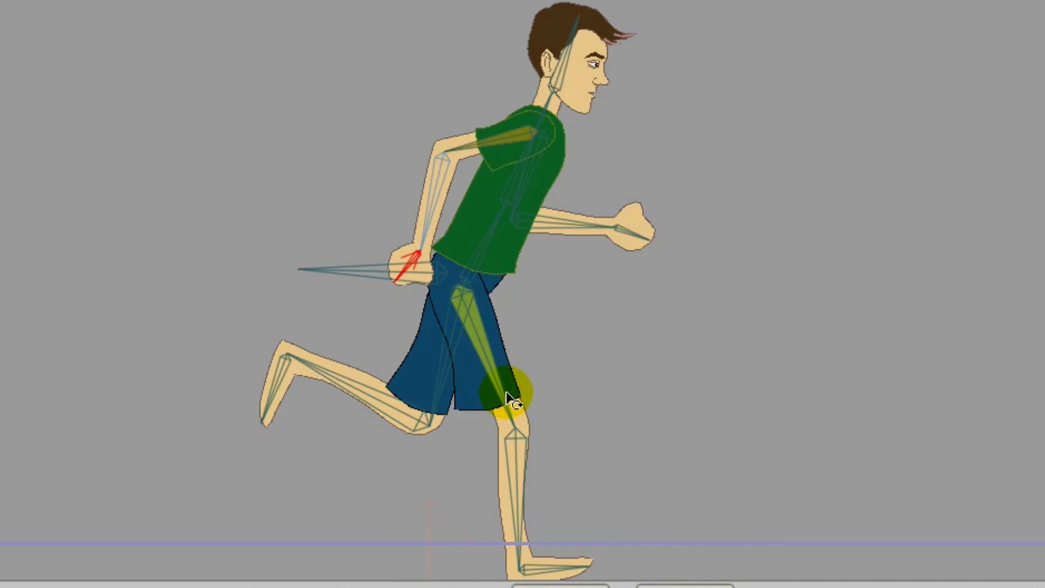
{"action": "left_click_drag", "start_coordinate": [510, 401], "coordinate": [560, 353]}
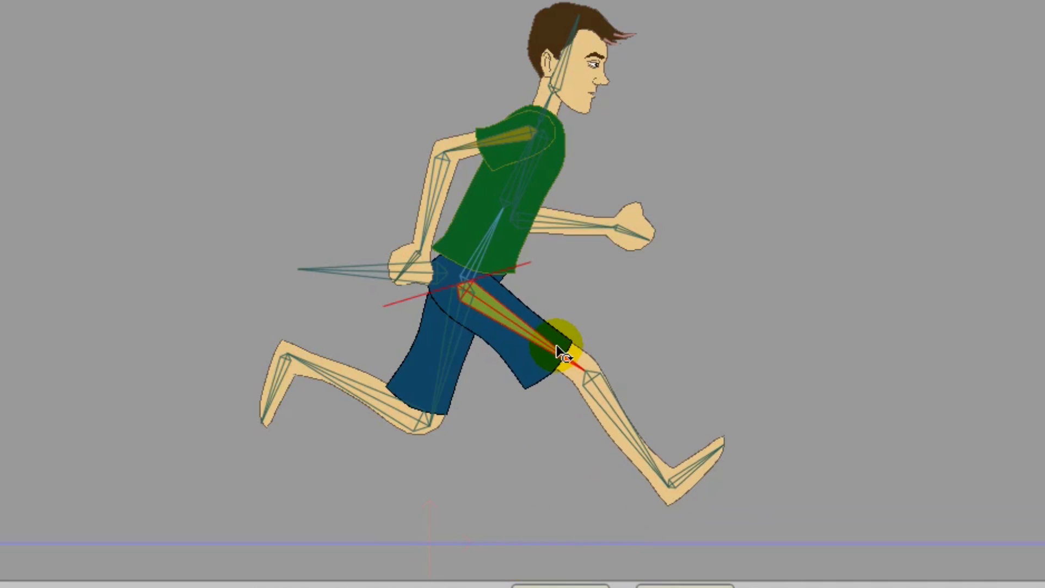
{"action": "left_click_drag", "start_coordinate": [620, 425], "coordinate": [552, 456]}
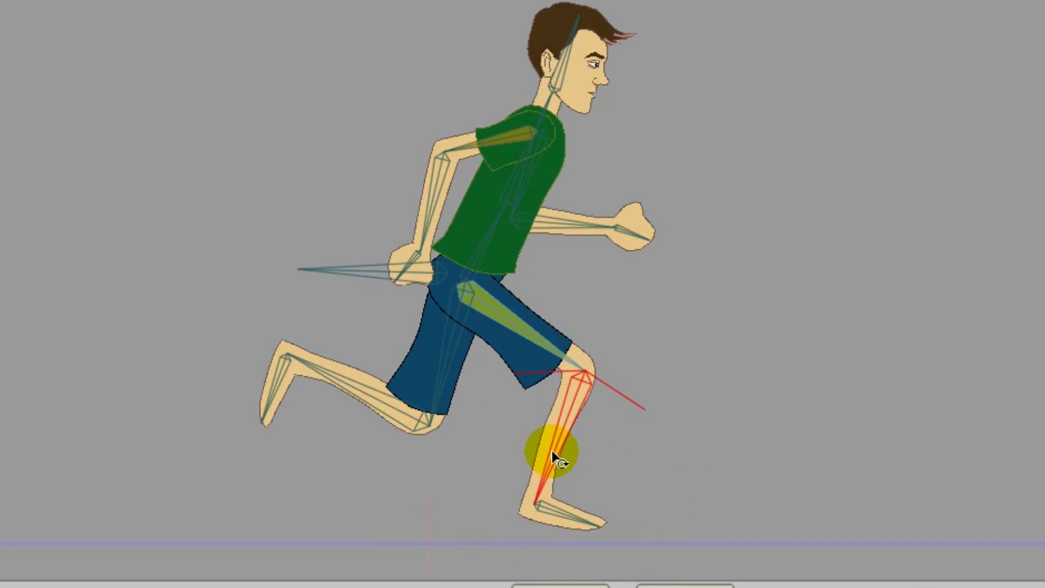
{"action": "left_click_drag", "start_coordinate": [447, 381], "coordinate": [419, 401]}
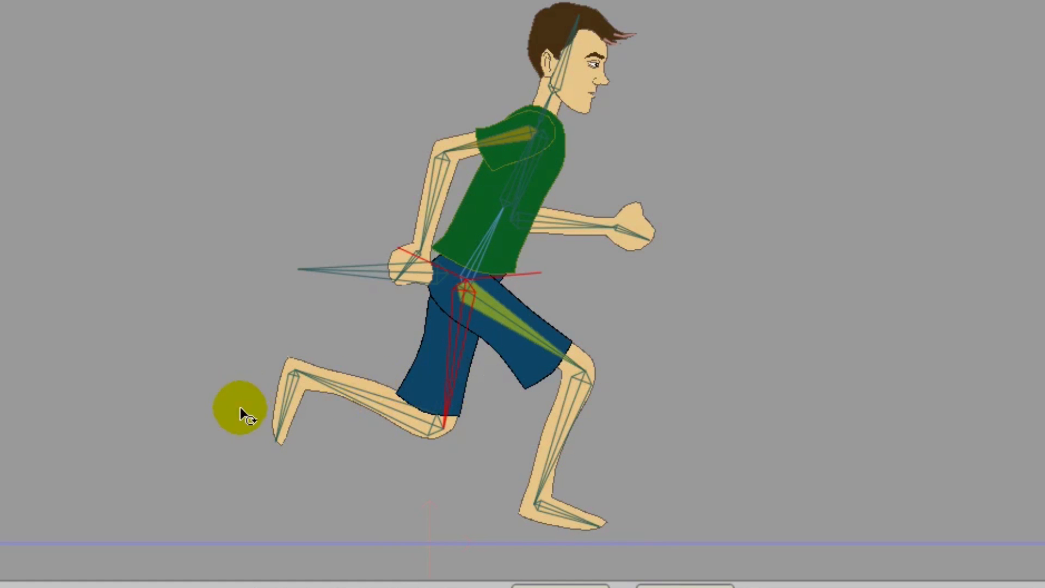
{"action": "left_click_drag", "start_coordinate": [287, 403], "coordinate": [259, 411]}
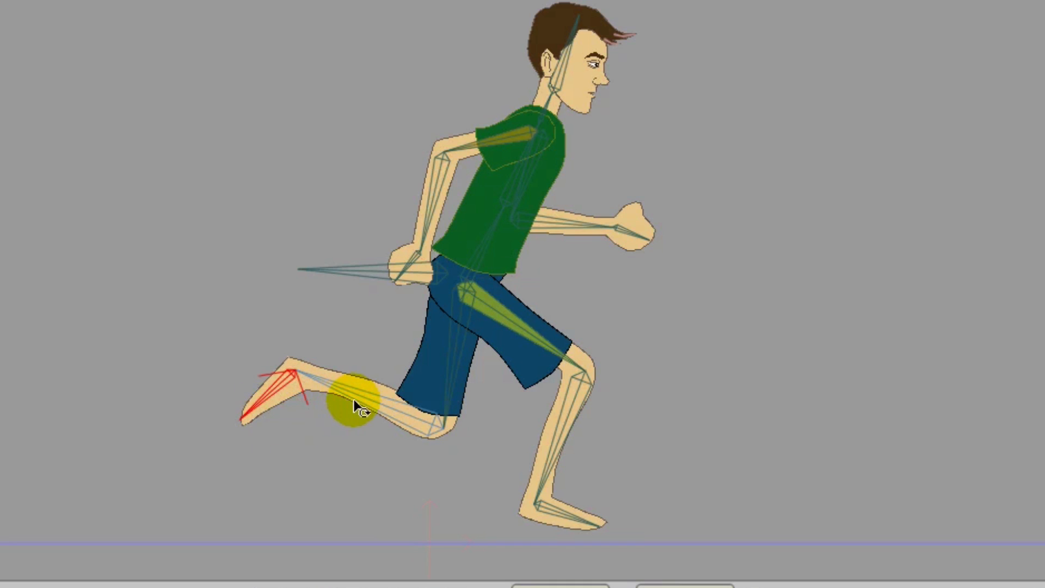
{"action": "left_click_drag", "start_coordinate": [579, 523], "coordinate": [584, 499]}
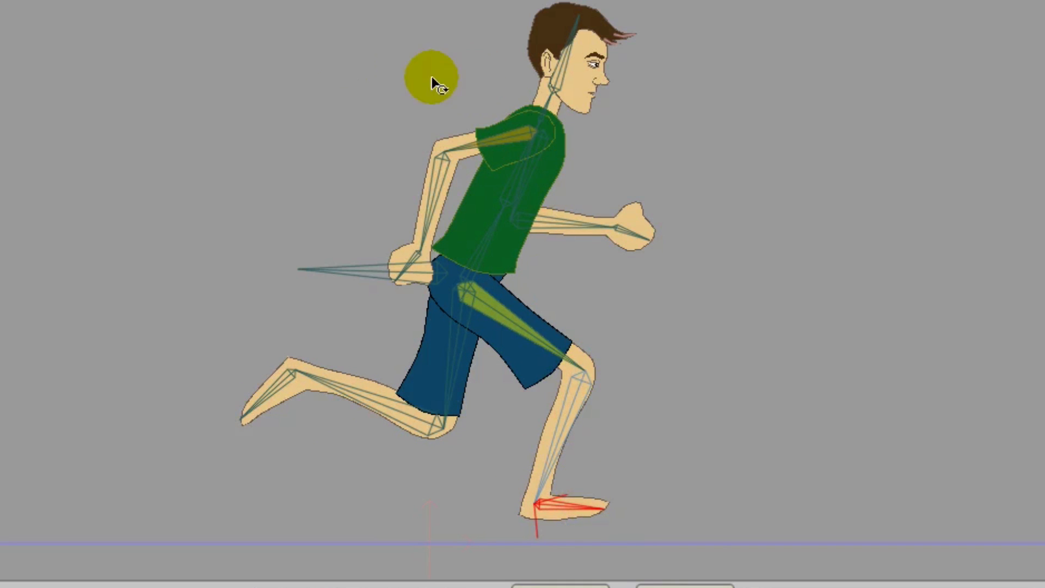
At frame 3, swing the rear arm farther back with a straighter elbow and move the other arm forward in front of the torso.
{"action": "left_click_drag", "start_coordinate": [466, 152], "coordinate": [453, 141]}
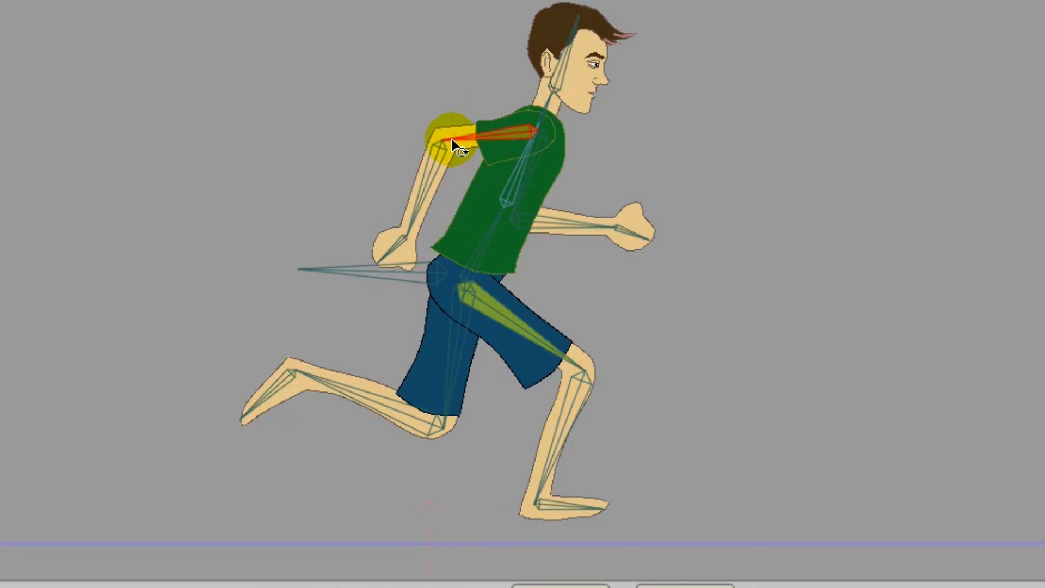
{"action": "left_click_drag", "start_coordinate": [416, 189], "coordinate": [396, 205]}
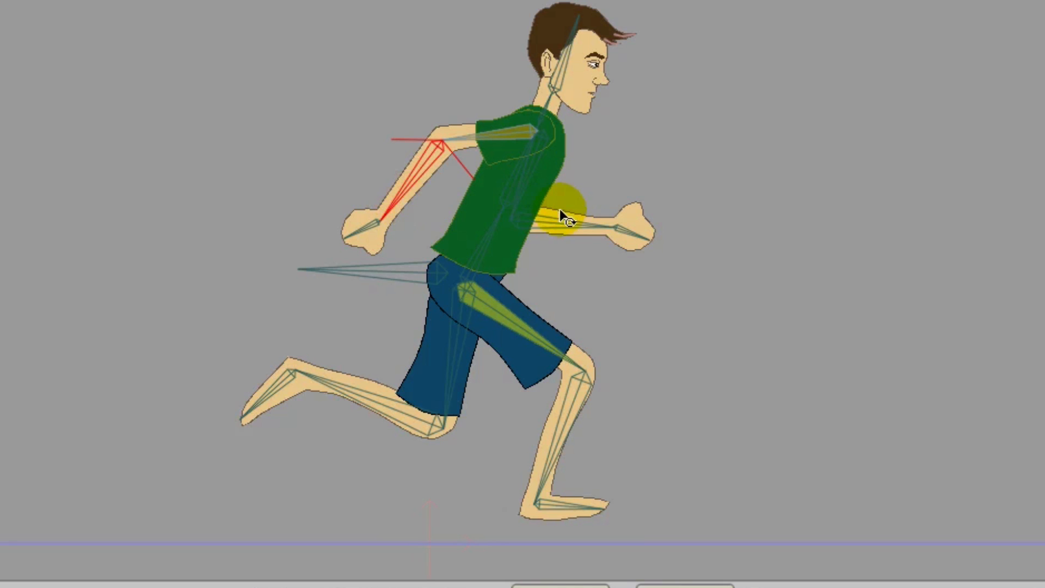
{"action": "left_click", "coordinate": [518, 226]}
{"action": "left_click", "coordinate": [513, 207]}
{"action": "left_click_drag", "start_coordinate": [513, 207], "coordinate": [606, 214]}
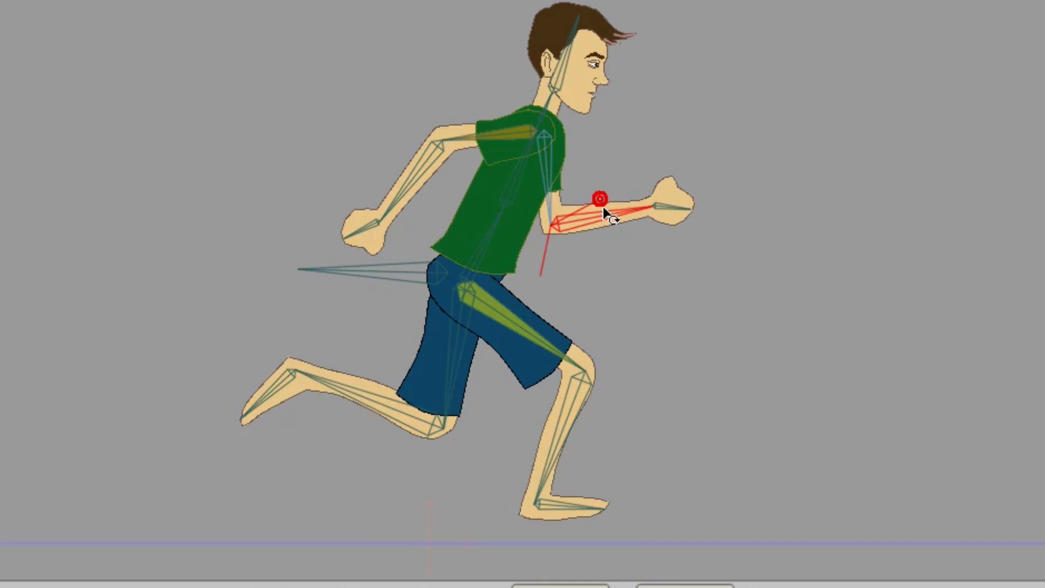
{"action": "left_click", "coordinate": [683, 211]}
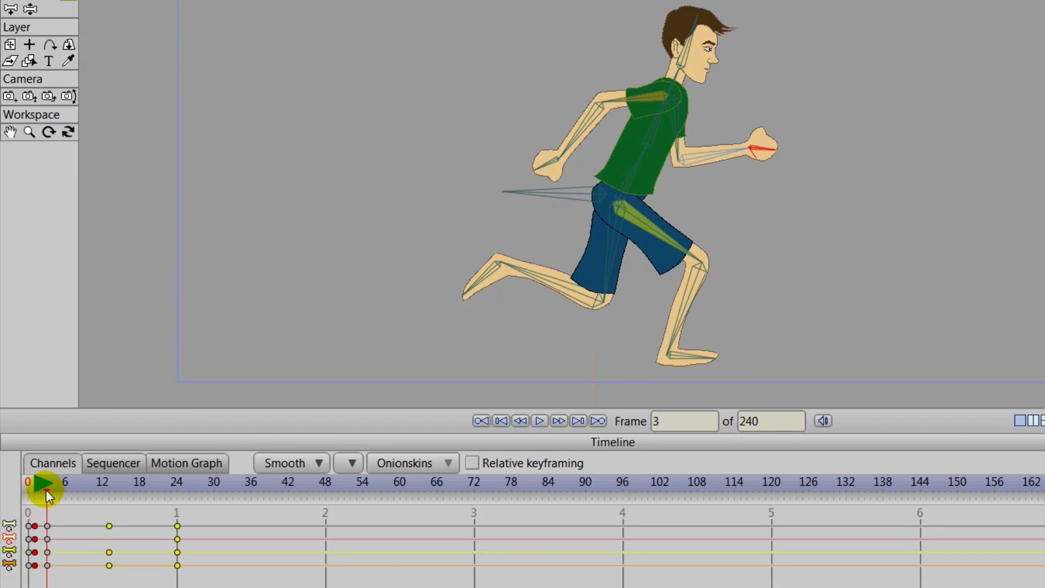
At frame 5, plant the supporting leg beneath the body and bring the trailing leg's thigh forward with its shin bent behind.
{"action": "left_click_drag", "start_coordinate": [46, 489], "coordinate": [57, 494]}
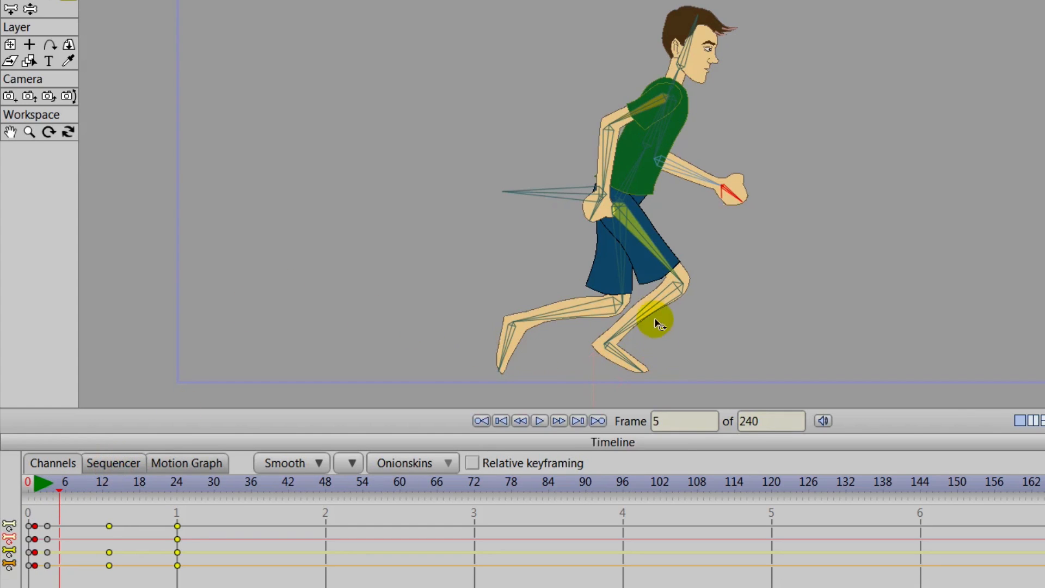
{"action": "left_click_drag", "start_coordinate": [660, 261], "coordinate": [646, 324]}
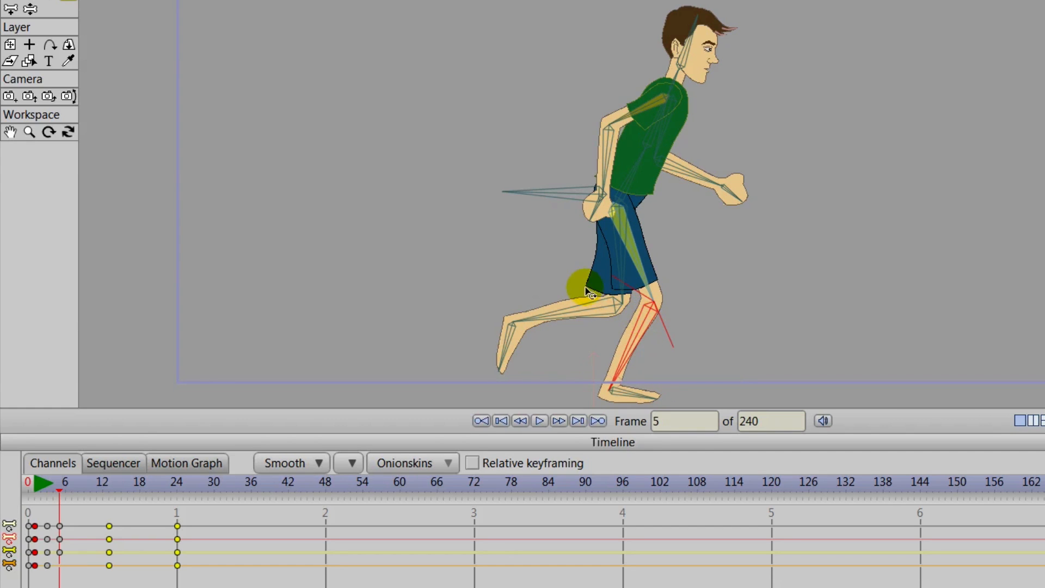
{"action": "left_click_drag", "start_coordinate": [620, 291], "coordinate": [558, 328]}
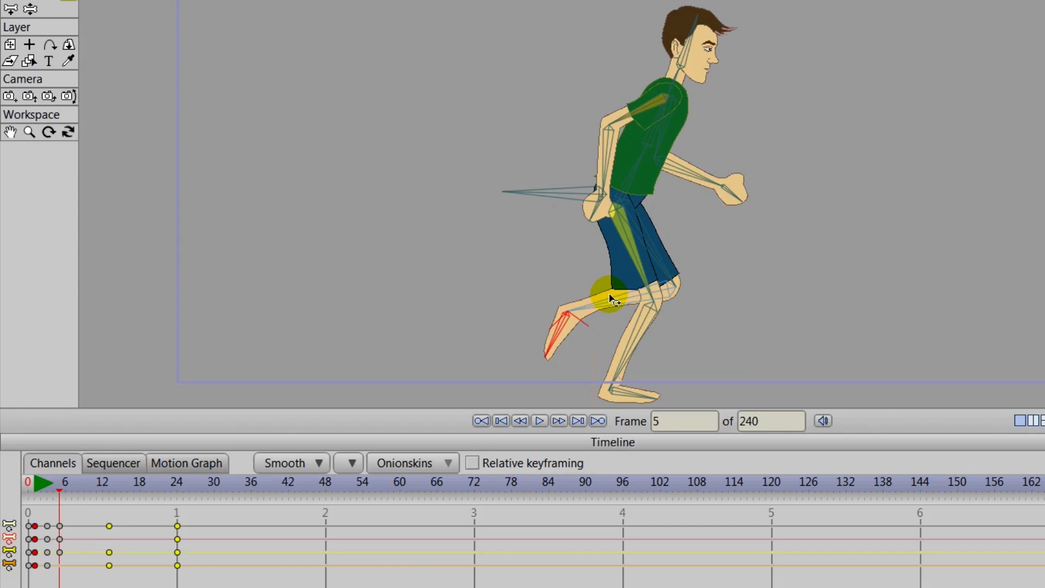
At frame 5, lower both arms so they hang beside the torso in a passing pose.
{"action": "mouse_move", "coordinate": [620, 114]}
{"action": "left_mouse_down"}
{"action": "mouse_move", "coordinate": [621, 161]}
{"action": "mouse_move", "coordinate": [605, 173]}
{"action": "mouse_move", "coordinate": [631, 136]}
{"action": "mouse_move", "coordinate": [624, 130]}
{"action": "left_mouse_up"}
{"action": "left_click_drag", "start_coordinate": [688, 184], "coordinate": [670, 199]}
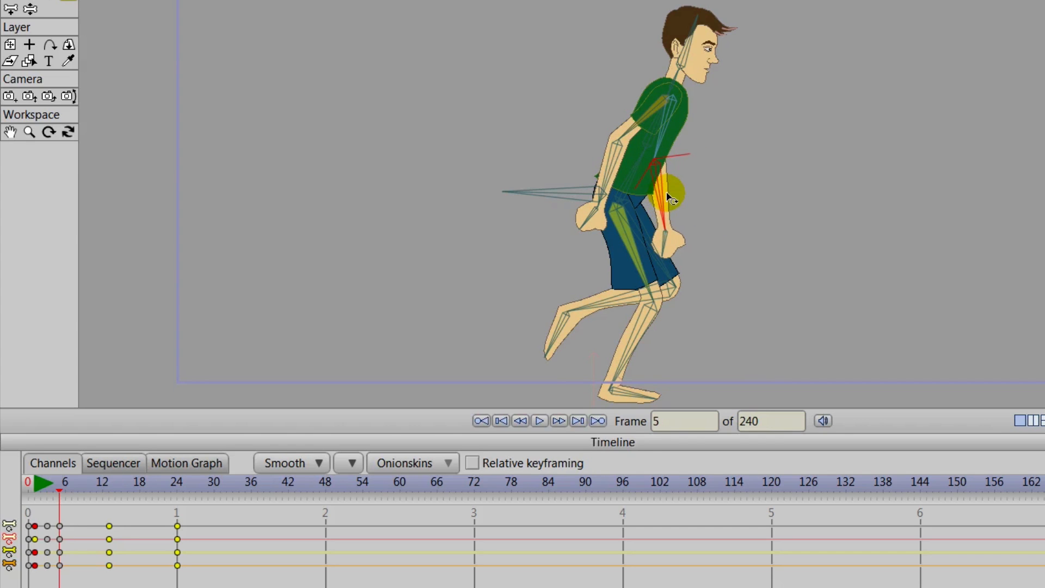
{"action": "left_click_drag", "start_coordinate": [661, 146], "coordinate": [653, 191]}
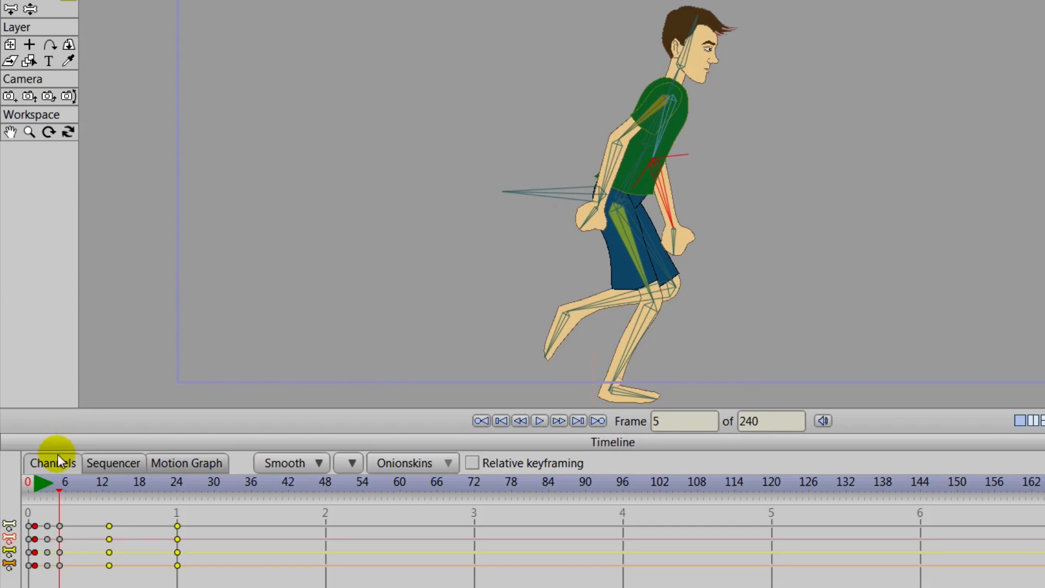
At frame 7, rotate the supporting leg's thigh backward and straighten its shin toward the ground for the push-off.
{"action": "left_click_drag", "start_coordinate": [61, 484], "coordinate": [73, 495]}
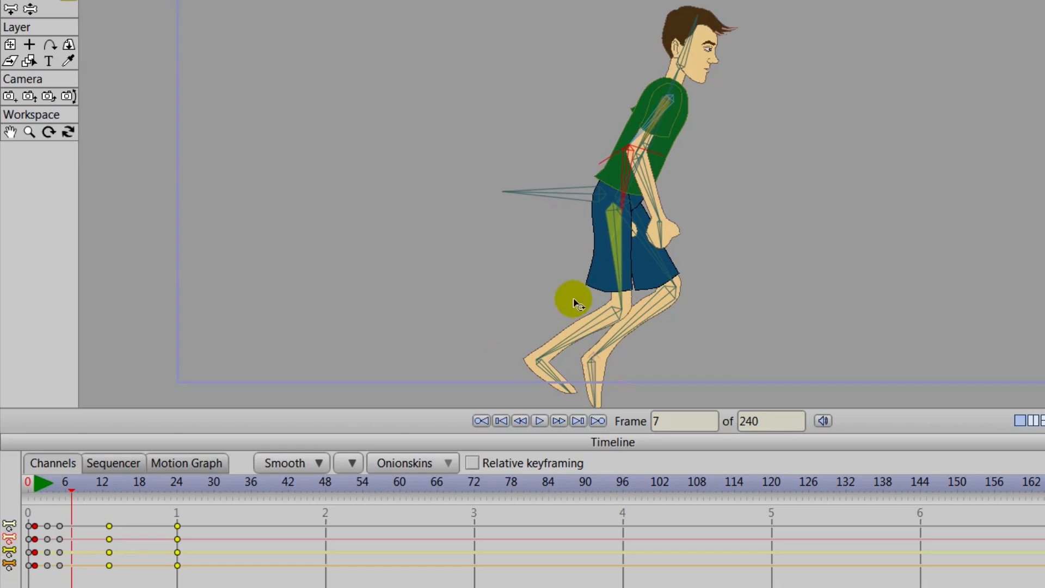
{"action": "left_click_drag", "start_coordinate": [621, 275], "coordinate": [587, 282]}
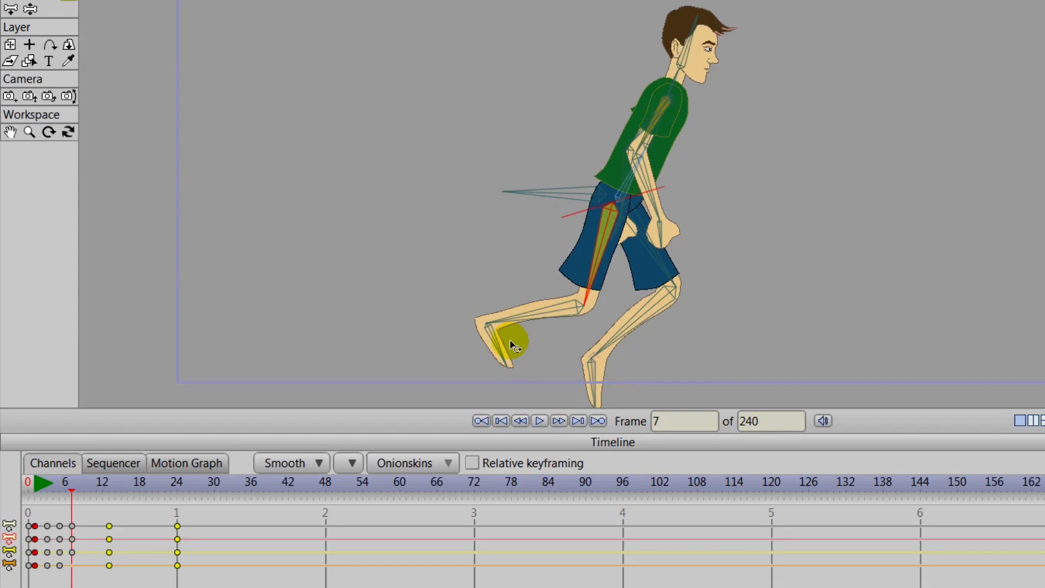
{"action": "left_click_drag", "start_coordinate": [524, 319], "coordinate": [542, 341]}
{"action": "left_click_drag", "start_coordinate": [534, 390], "coordinate": [532, 395]}
{"action": "mouse_move", "coordinate": [555, 324]}
{"action": "left_mouse_down"}
{"action": "mouse_move", "coordinate": [560, 300]}
{"action": "mouse_move", "coordinate": [557, 322]}
{"action": "left_mouse_up"}
{"action": "left_click", "coordinate": [559, 331]}
{"action": "left_click", "coordinate": [557, 323]}
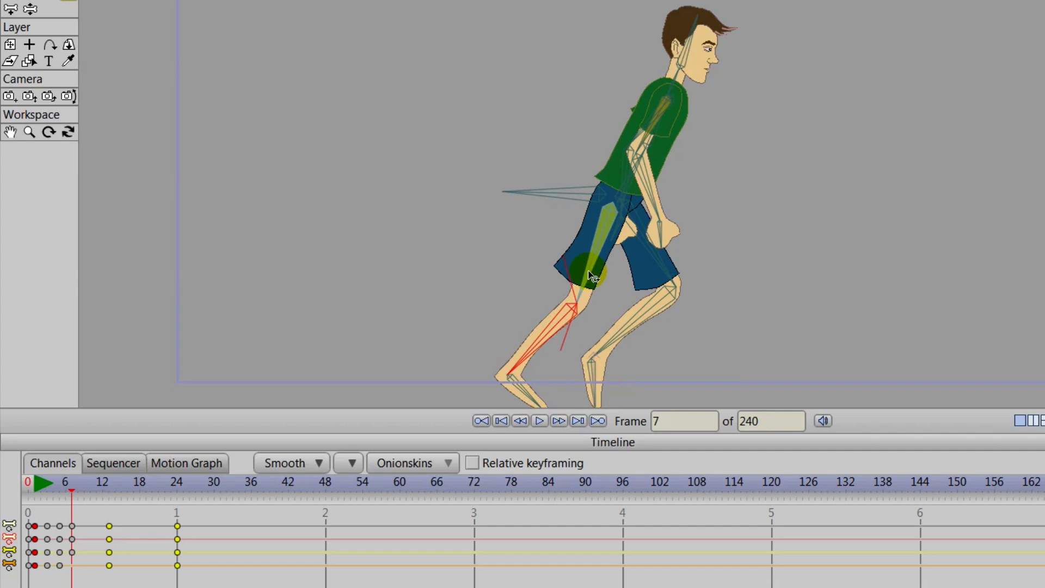
At frame 7, swing the near arm forward with a bent elbow and pull the far arm back behind the torso.
{"action": "left_click_drag", "start_coordinate": [658, 197], "coordinate": [706, 202]}
{"action": "left_click_drag", "start_coordinate": [648, 162], "coordinate": [675, 181]}
{"action": "left_click", "coordinate": [631, 129]}
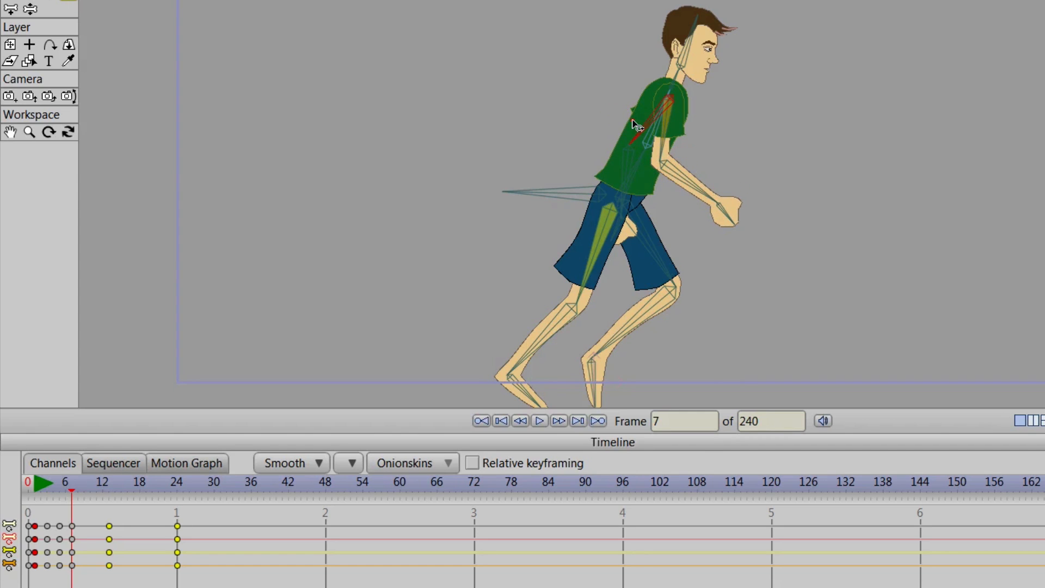
{"action": "left_click_drag", "start_coordinate": [644, 135], "coordinate": [616, 154]}
{"action": "left_click", "coordinate": [615, 156]}
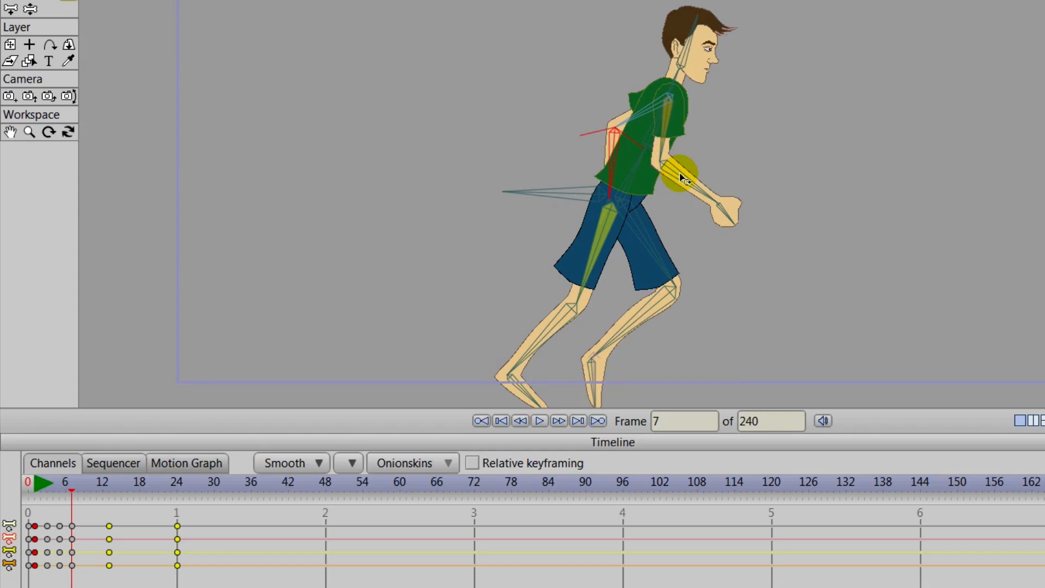
At frame 7, raise the forward thigh, bend its shin back under the knee, and adjust the push-off foot.
{"action": "left_click_drag", "start_coordinate": [654, 238], "coordinate": [675, 228]}
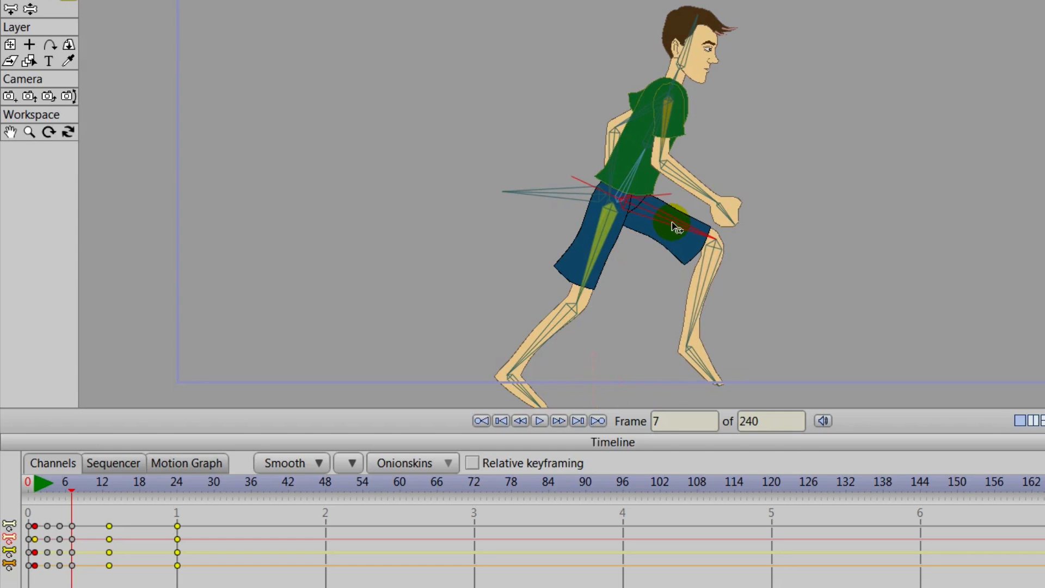
{"action": "left_click_drag", "start_coordinate": [699, 287], "coordinate": [673, 307]}
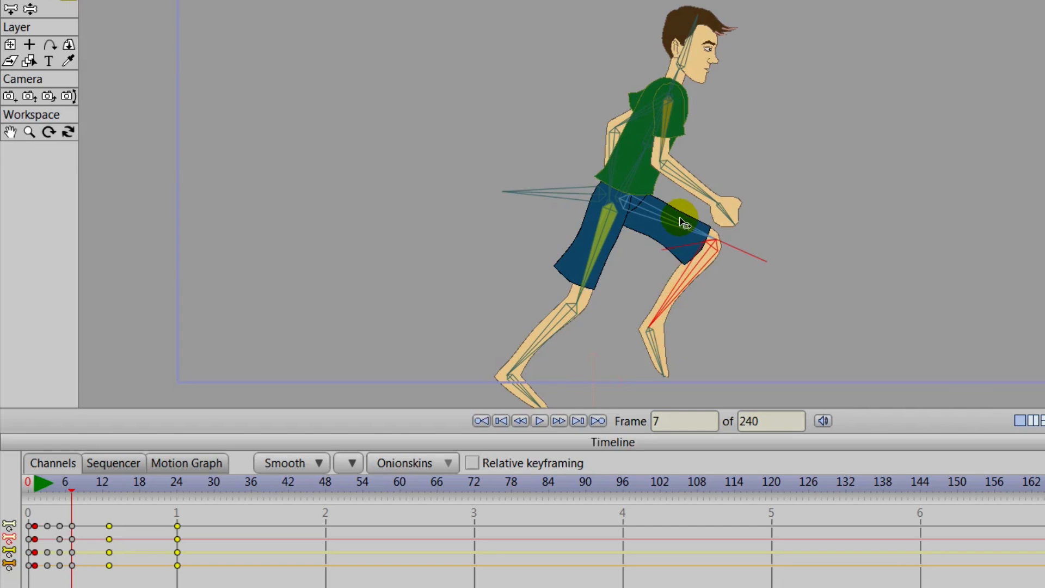
{"action": "left_click", "coordinate": [513, 366]}
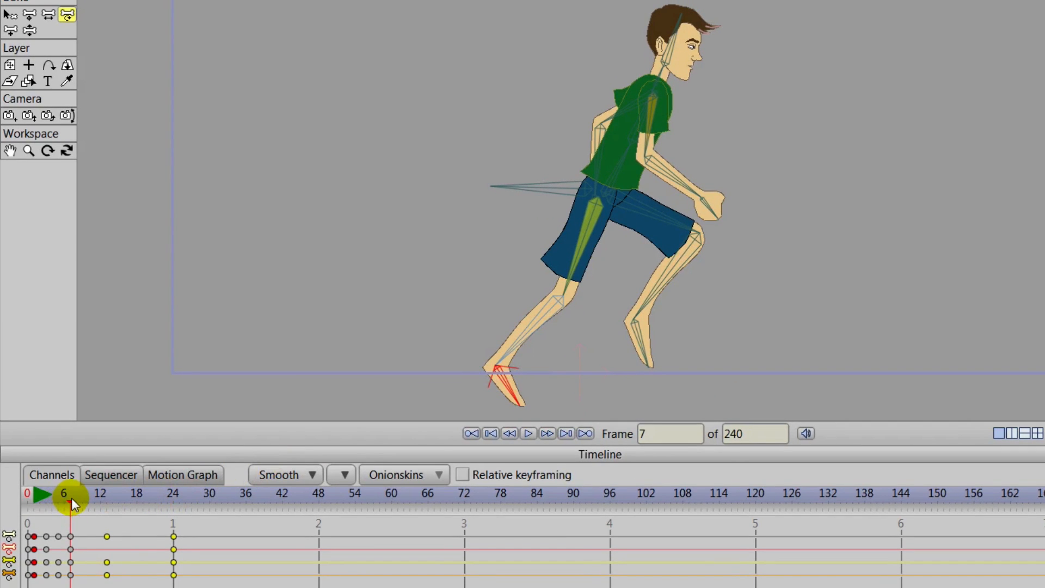
Review frames 5 to 9, and at frame 9 extend the rear leg backward and lift the front thigh with its shin bent.
{"action": "left_click_drag", "start_coordinate": [70, 497], "coordinate": [55, 504]}
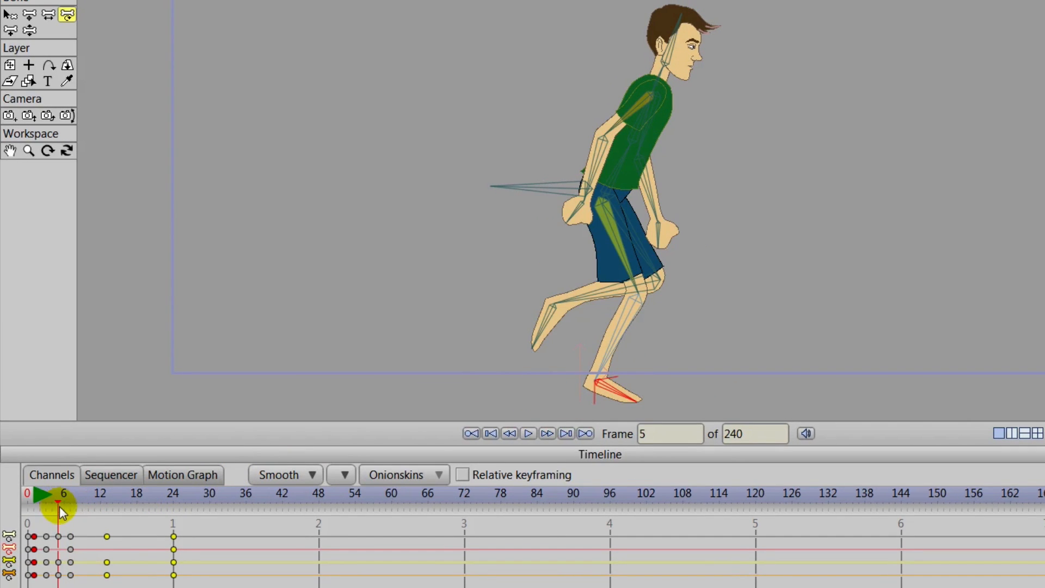
{"action": "left_click_drag", "start_coordinate": [57, 500], "coordinate": [84, 511]}
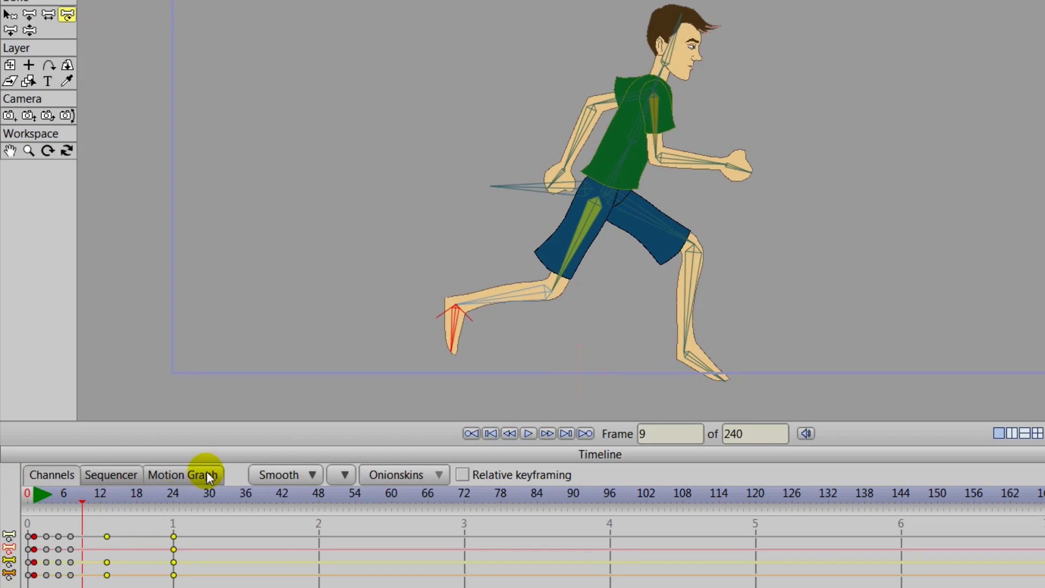
{"action": "left_click_drag", "start_coordinate": [571, 253], "coordinate": [541, 265]}
{"action": "left_click_drag", "start_coordinate": [480, 284], "coordinate": [452, 375]}
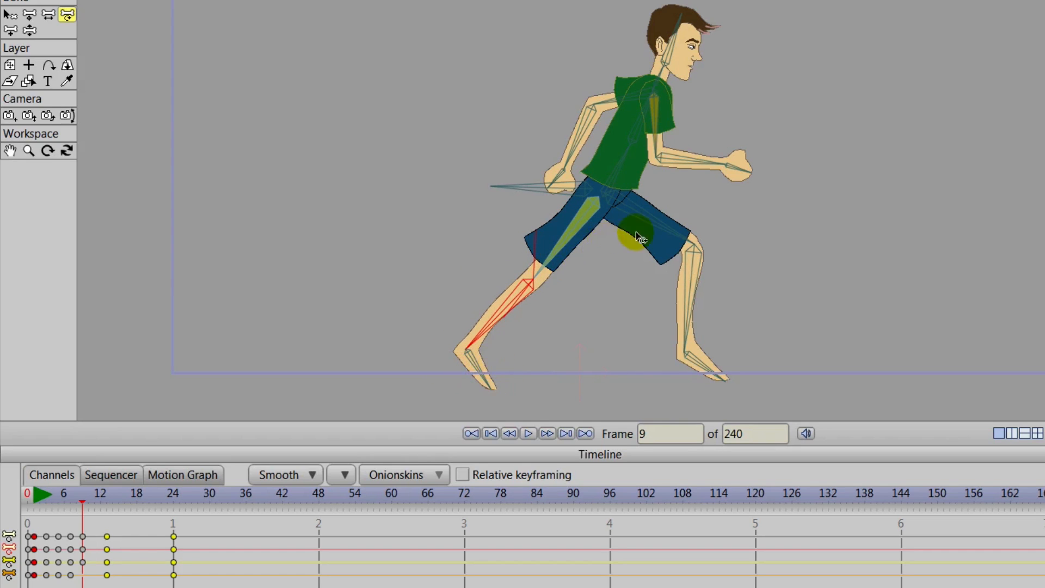
{"action": "left_click_drag", "start_coordinate": [658, 227], "coordinate": [662, 208]}
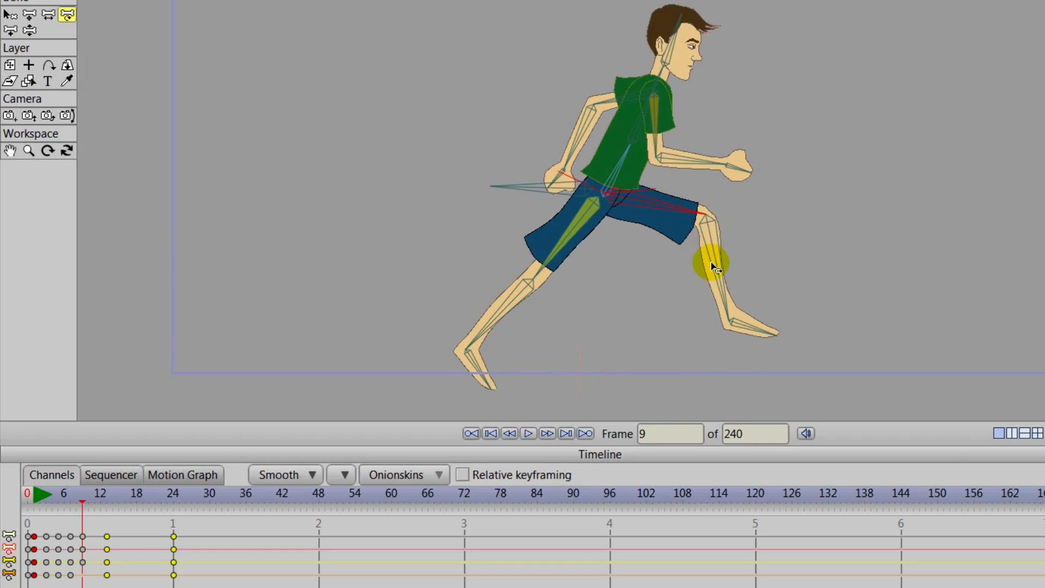
{"action": "left_click_drag", "start_coordinate": [713, 267], "coordinate": [709, 261]}
{"action": "mouse_move", "coordinate": [681, 342]}
{"action": "left_mouse_down"}
{"action": "mouse_move", "coordinate": [676, 334]}
{"action": "mouse_move", "coordinate": [688, 330]}
{"action": "left_mouse_up"}
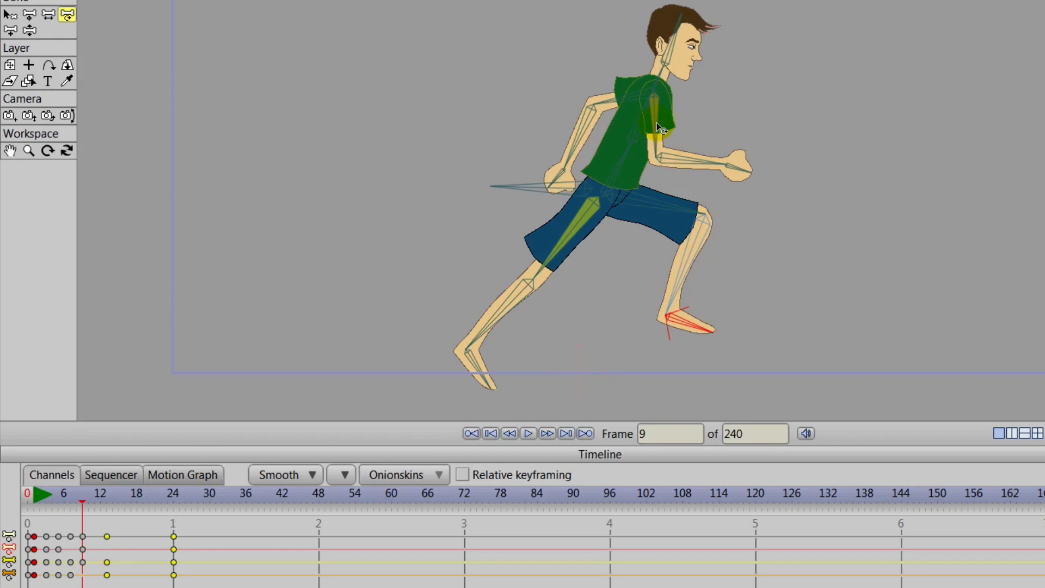
At frame 9, adjust the forward forearm, rotate the rear forearm down behind the torso, and fine-tune the rear shin.
{"action": "left_click_drag", "start_coordinate": [657, 143], "coordinate": [684, 165]}
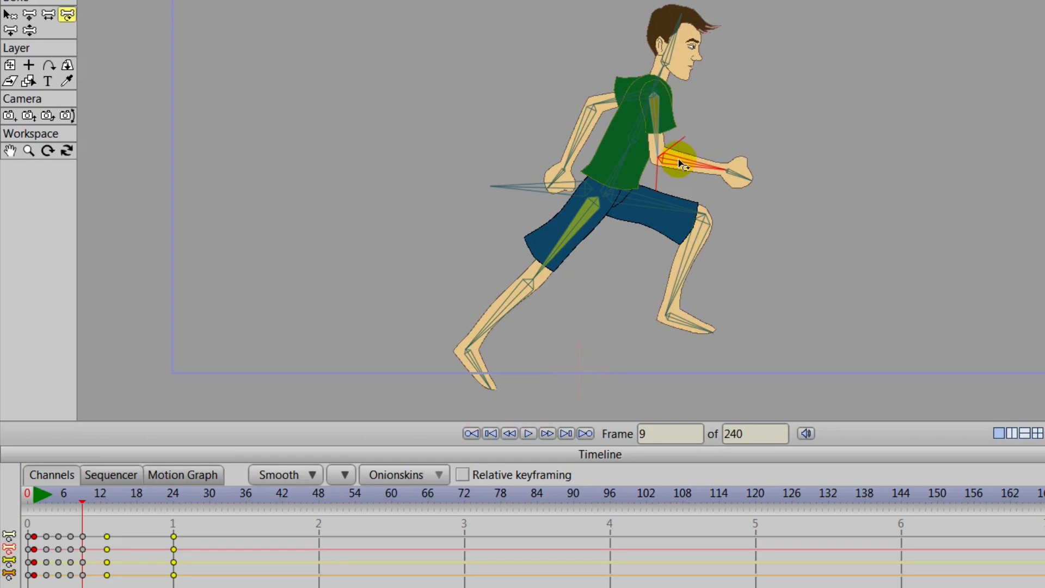
{"action": "left_click_drag", "start_coordinate": [574, 146], "coordinate": [593, 157]}
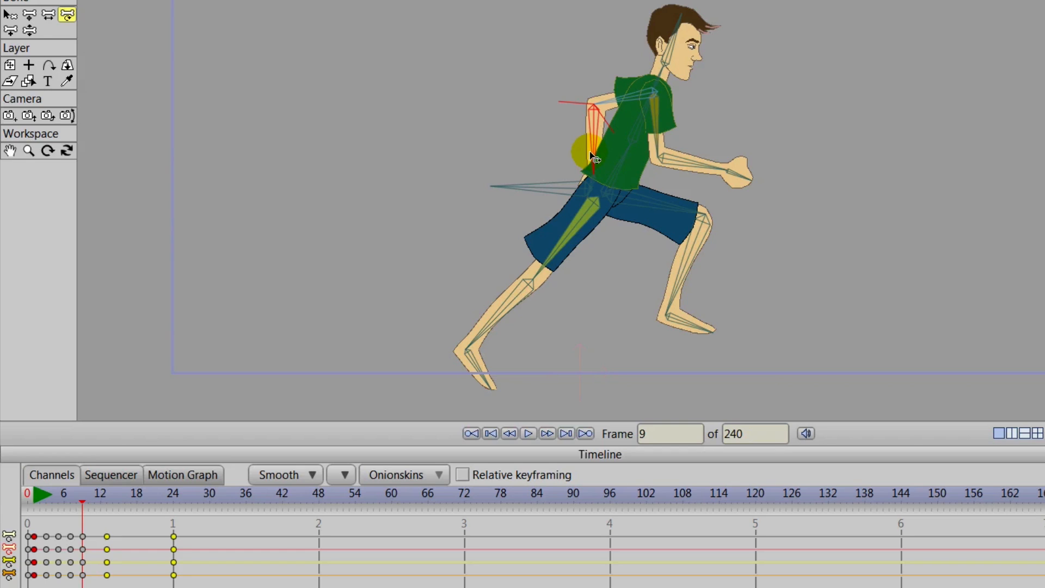
{"action": "left_click", "coordinate": [501, 303]}
{"action": "left_click_drag", "start_coordinate": [501, 303], "coordinate": [506, 310]}
{"action": "left_click", "coordinate": [99, 554]}
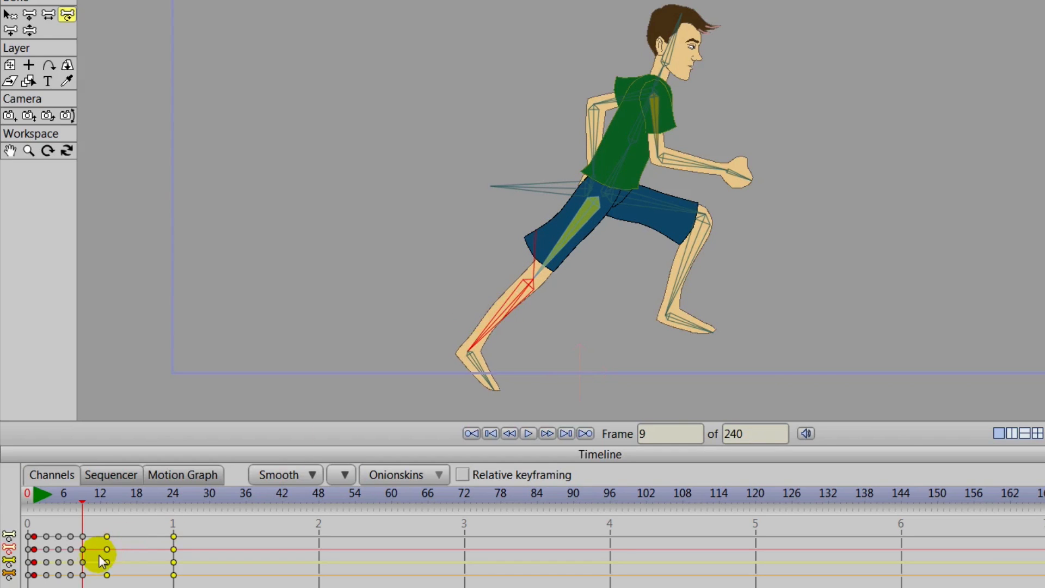
At frame 11, lower the rear forearm slightly, raise the front thigh, and swing its shin forward.
{"action": "left_click_drag", "start_coordinate": [83, 498], "coordinate": [96, 507]}
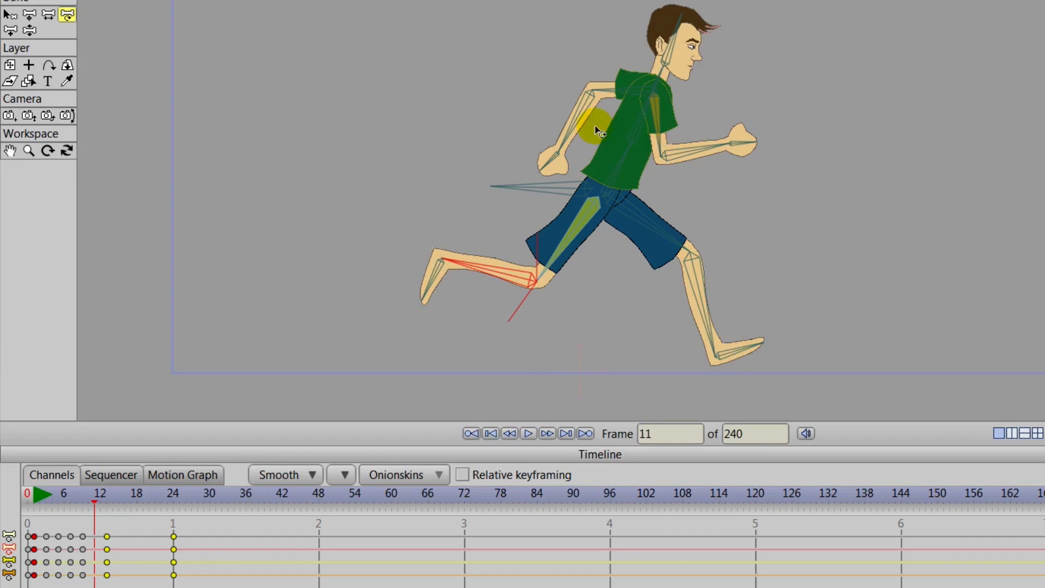
{"action": "left_click_drag", "start_coordinate": [578, 109], "coordinate": [583, 120]}
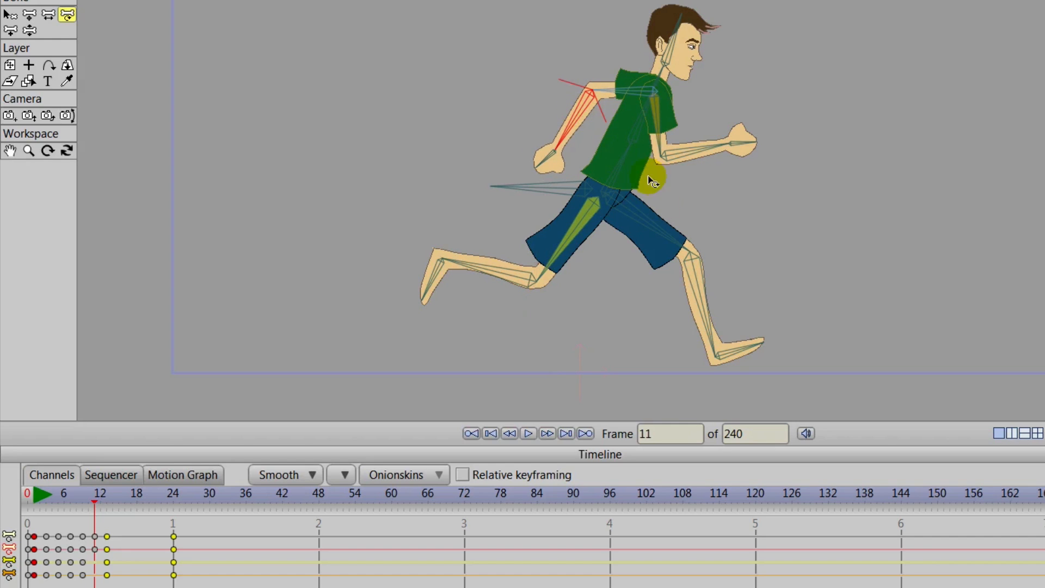
{"action": "left_click_drag", "start_coordinate": [669, 242], "coordinate": [713, 260]}
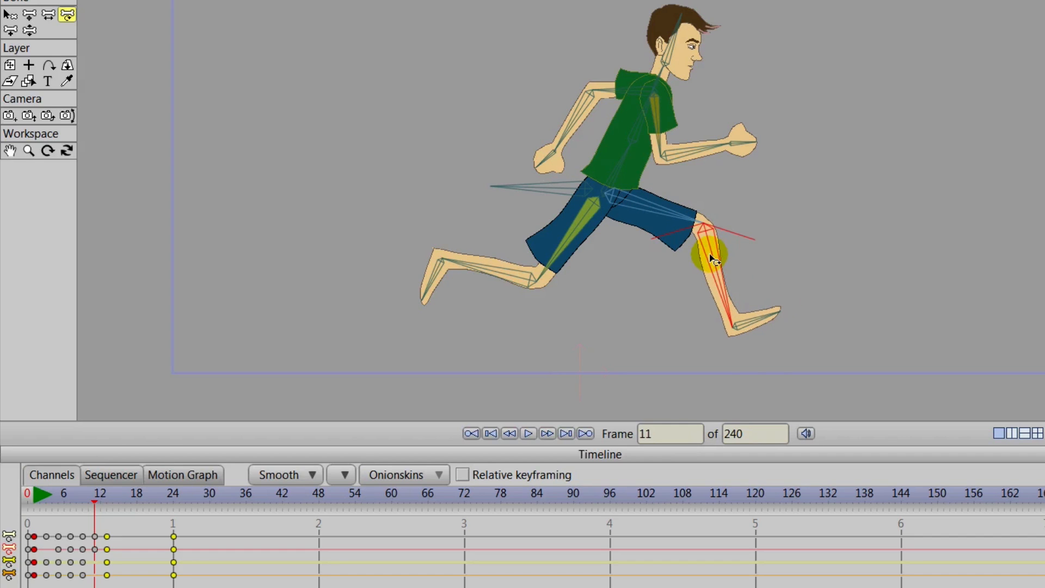
{"action": "left_click", "coordinate": [655, 210]}
{"action": "left_click_drag", "start_coordinate": [656, 209], "coordinate": [658, 203]}
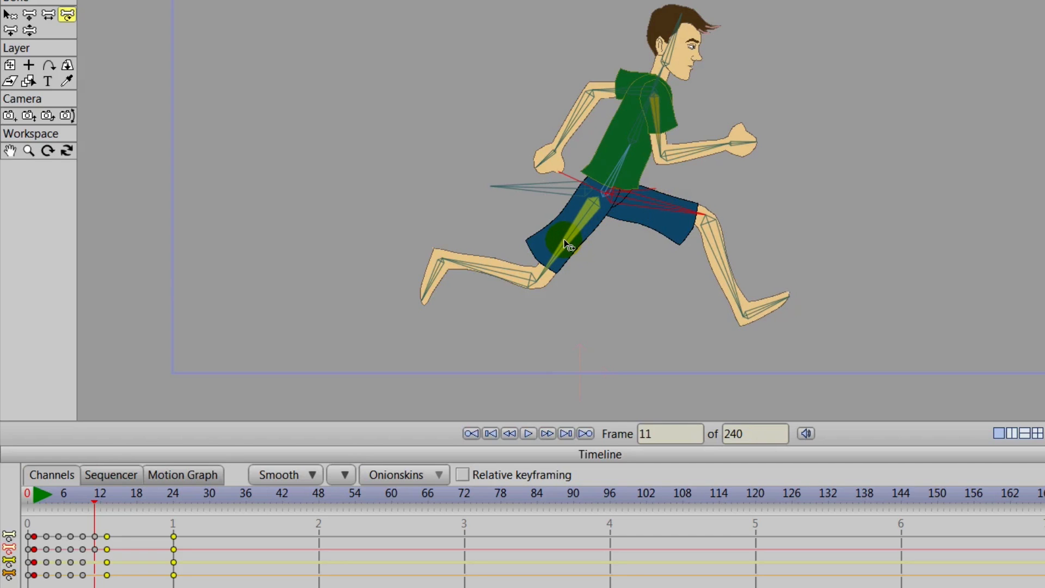
At frame 11, lower the rear shin, check the motion against nearby frames, and nudge the rear thigh farther back.
{"action": "left_click_drag", "start_coordinate": [567, 246], "coordinate": [565, 246]}
{"action": "left_click_drag", "start_coordinate": [503, 262], "coordinate": [483, 275]}
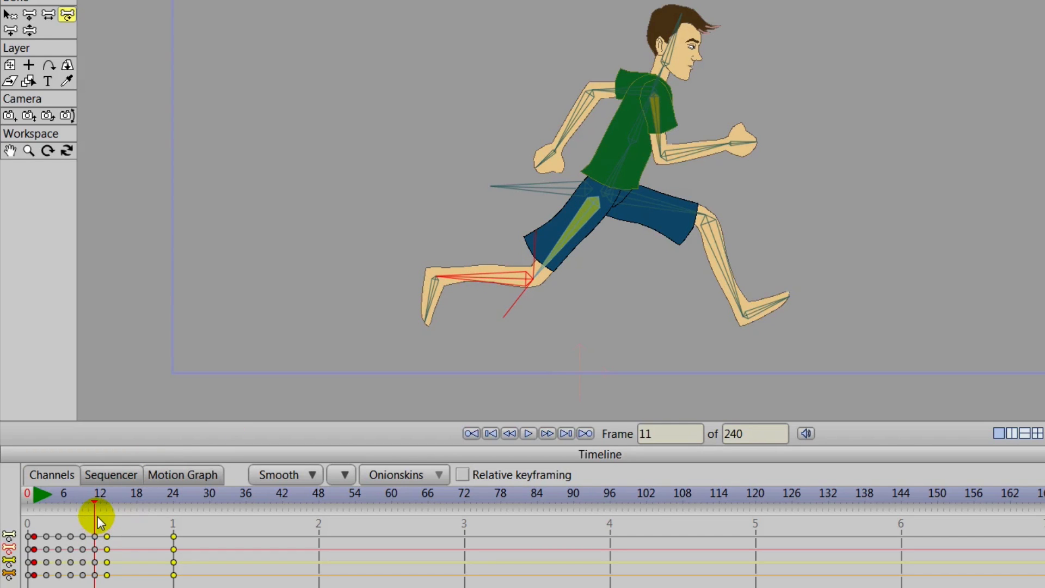
{"action": "left_click_drag", "start_coordinate": [93, 494], "coordinate": [104, 514]}
{"action": "mouse_move", "coordinate": [93, 516]}
{"action": "left_mouse_down"}
{"action": "mouse_move", "coordinate": [37, 521]}
{"action": "mouse_move", "coordinate": [96, 531]}
{"action": "left_mouse_up"}
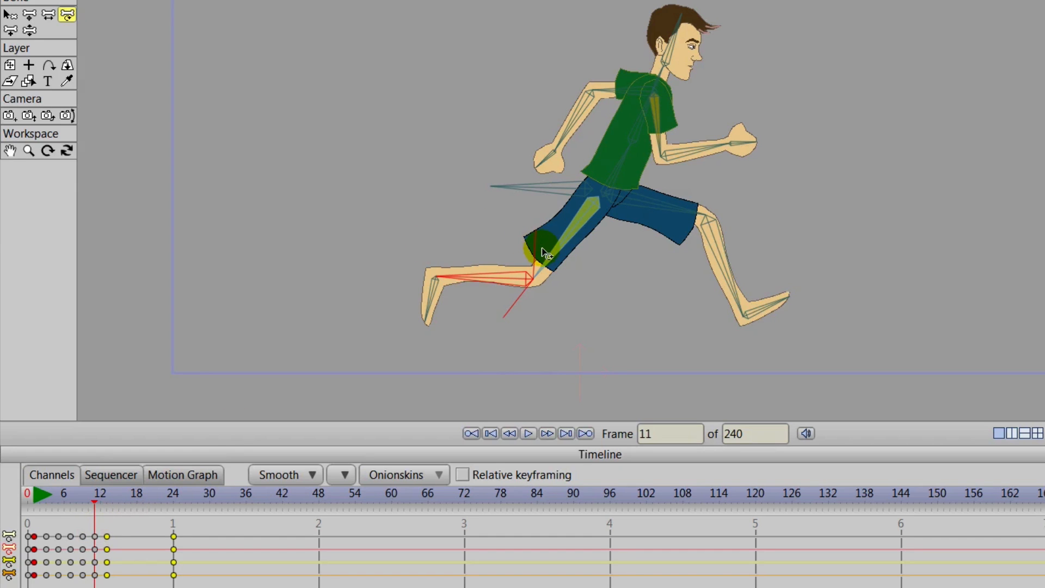
{"action": "left_click_drag", "start_coordinate": [558, 253], "coordinate": [531, 269]}
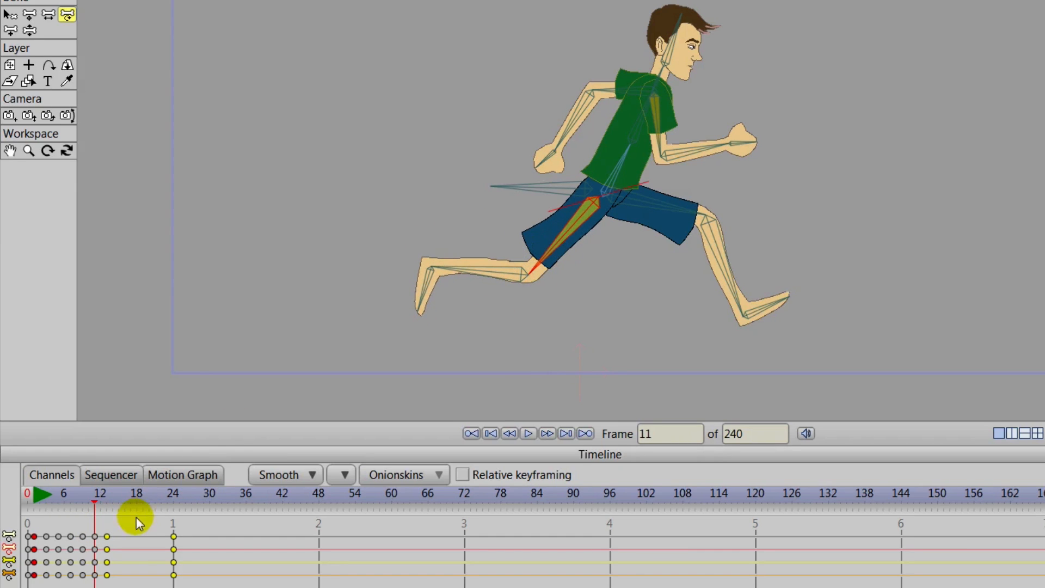
Review frames 11 to 15, and show an onion skin of frame 3 as the pose reference for frame 15.
{"action": "mouse_move", "coordinate": [103, 495]}
{"action": "left_mouse_down"}
{"action": "mouse_move", "coordinate": [65, 499]}
{"action": "mouse_move", "coordinate": [99, 498]}
{"action": "mouse_move", "coordinate": [101, 510]}
{"action": "left_mouse_up"}
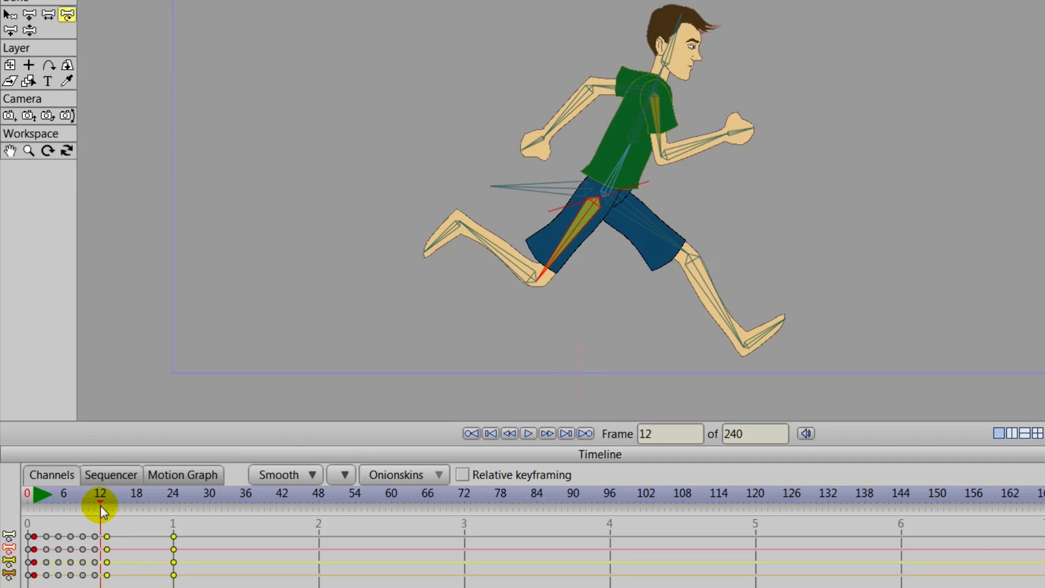
{"action": "left_click_drag", "start_coordinate": [100, 505], "coordinate": [116, 511]}
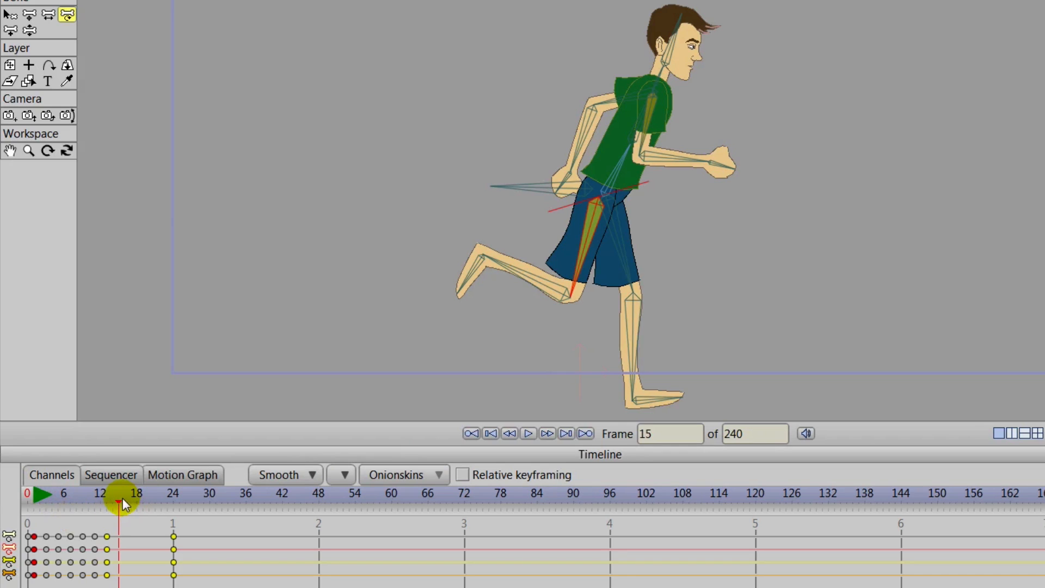
{"action": "left_click", "coordinate": [107, 506]}
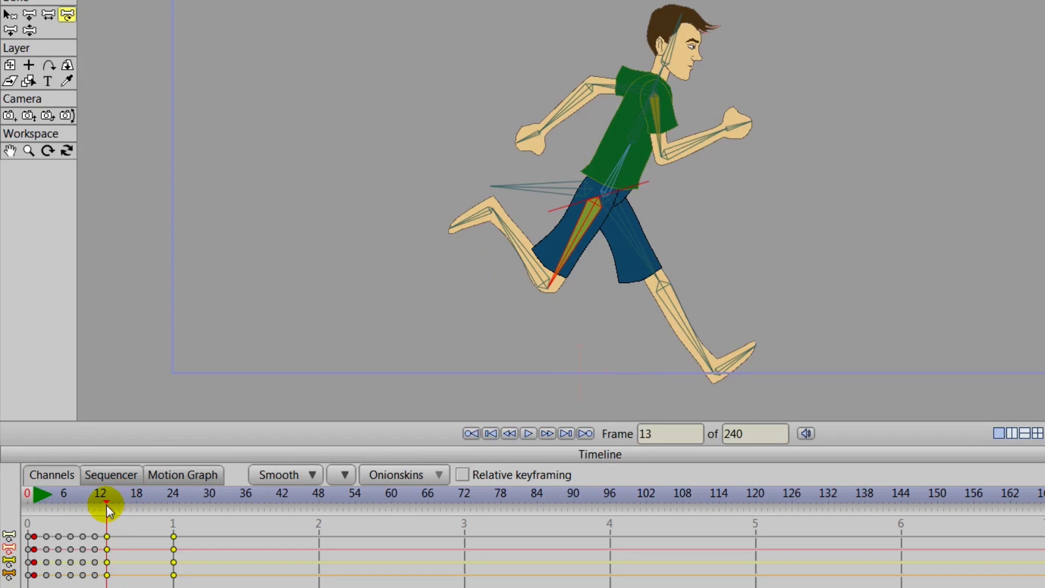
{"action": "left_click_drag", "start_coordinate": [109, 510], "coordinate": [118, 549]}
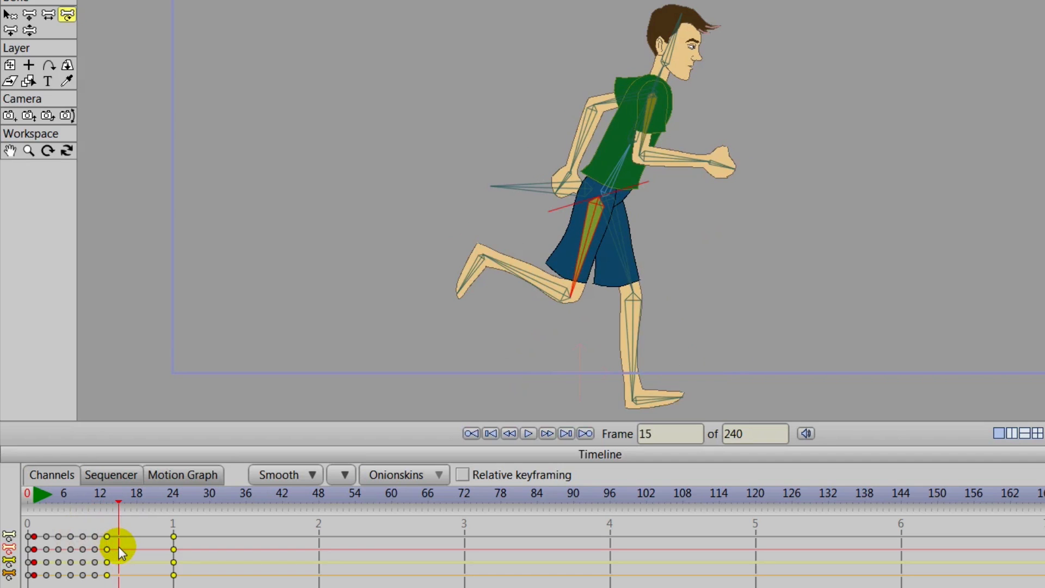
{"action": "left_click", "coordinate": [46, 508]}
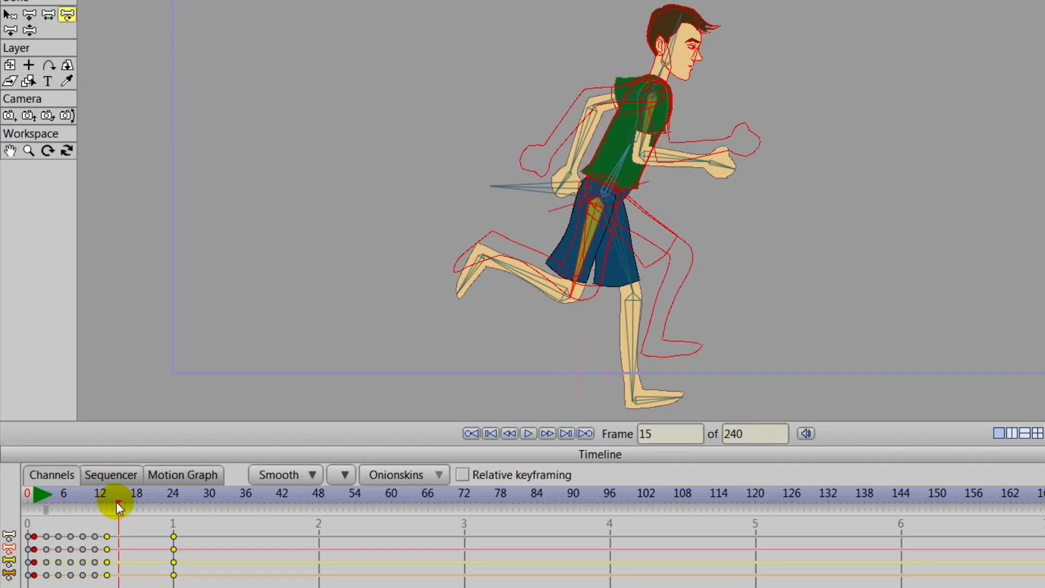
{"action": "mouse_move", "coordinate": [117, 502]}
{"action": "left_mouse_down"}
{"action": "mouse_move", "coordinate": [96, 503]}
{"action": "mouse_move", "coordinate": [121, 515]}
{"action": "left_mouse_up"}
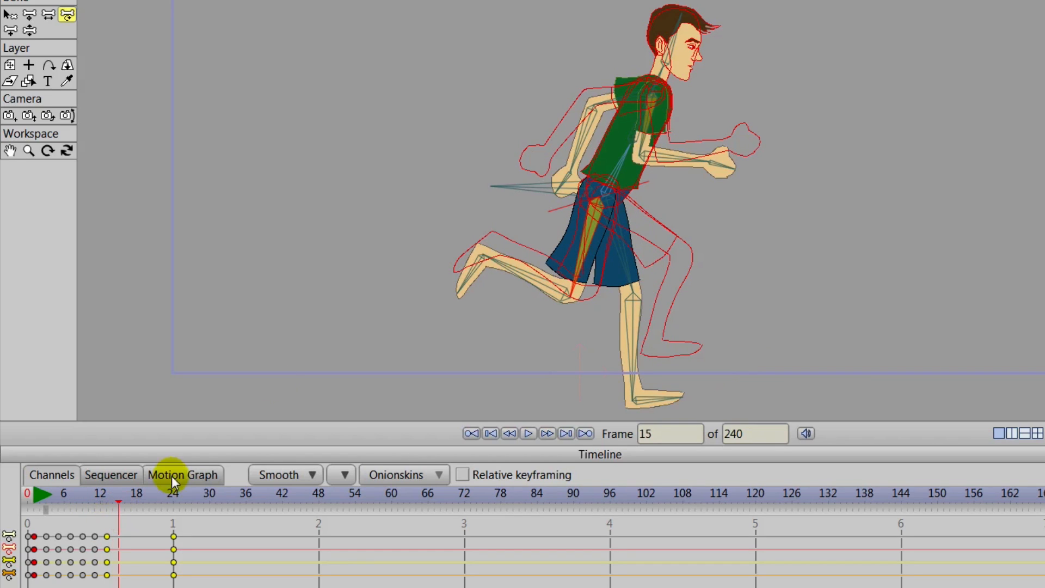
At frame 15, pose the thighs, shins, and feet of both legs to match the frame 3 onion-skin outline.
{"action": "left_click_drag", "start_coordinate": [574, 263], "coordinate": [587, 270]}
{"action": "left_click_drag", "start_coordinate": [533, 288], "coordinate": [467, 252]}
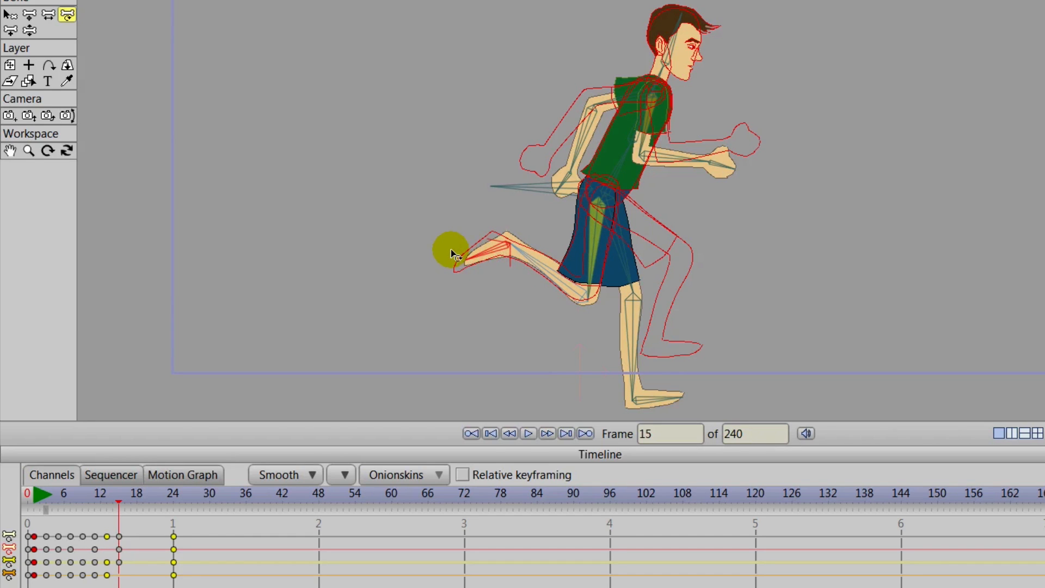
{"action": "left_click_drag", "start_coordinate": [626, 272], "coordinate": [666, 306]}
{"action": "left_click_drag", "start_coordinate": [668, 348], "coordinate": [676, 362]}
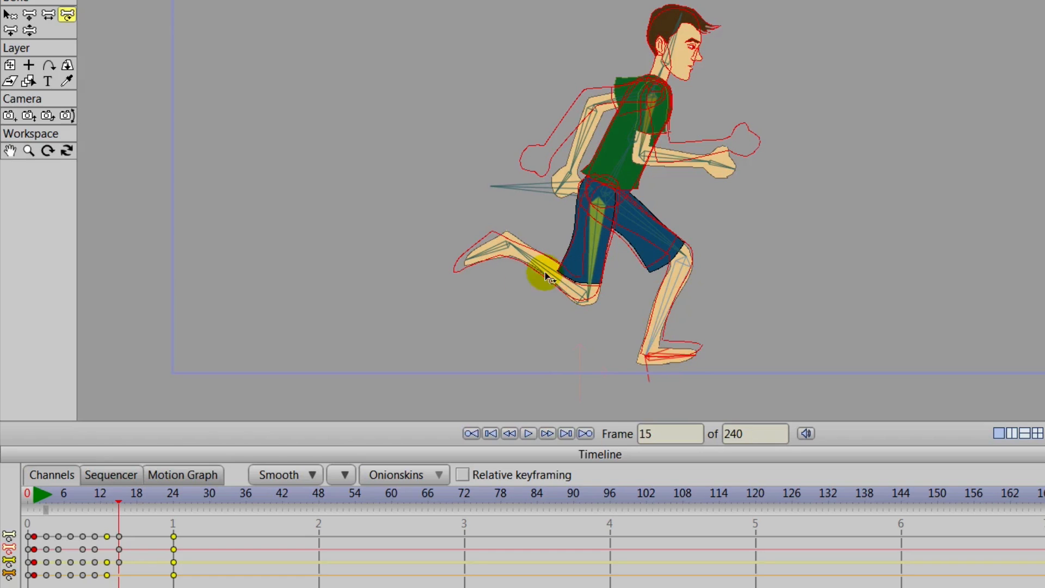
At frame 15, swing the near arm forward and the far arm back to match the frame 3 outline.
{"action": "left_click_drag", "start_coordinate": [101, 496], "coordinate": [119, 507]}
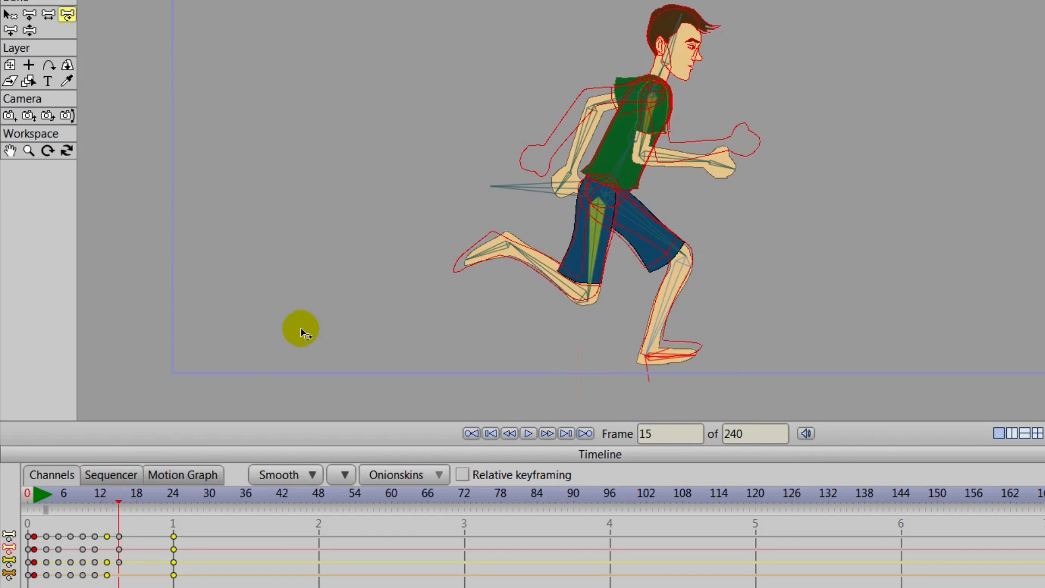
{"action": "left_click_drag", "start_coordinate": [640, 143], "coordinate": [688, 151]}
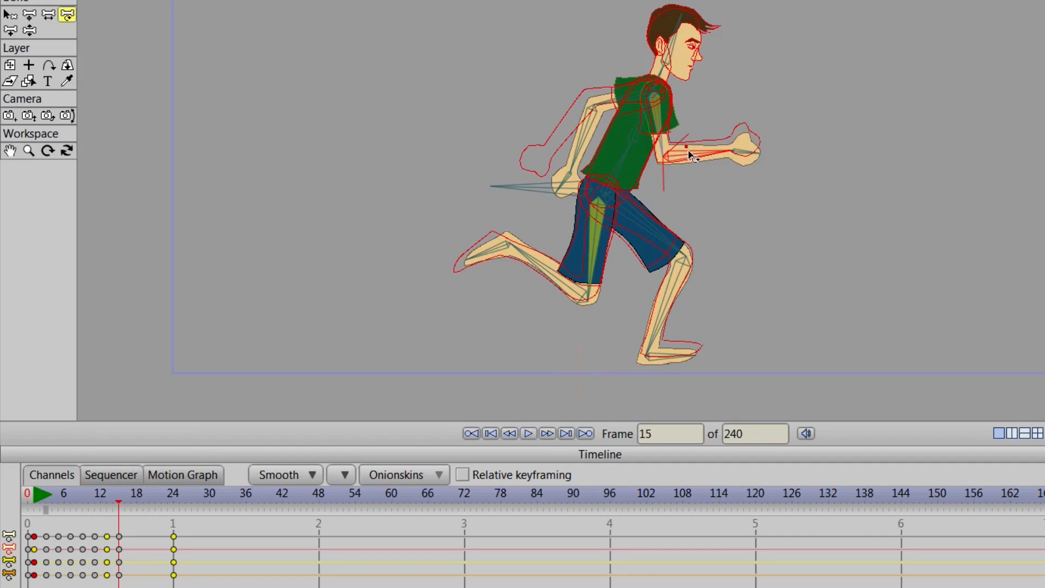
{"action": "left_click_drag", "start_coordinate": [584, 115], "coordinate": [536, 157]}
At frame 17, move the onion skin to frame 5 and pose both legs to match its outline.
{"action": "mouse_move", "coordinate": [117, 505]}
{"action": "left_mouse_down"}
{"action": "mouse_move", "coordinate": [100, 505]}
{"action": "mouse_move", "coordinate": [135, 506]}
{"action": "mouse_move", "coordinate": [102, 510]}
{"action": "mouse_move", "coordinate": [133, 515]}
{"action": "left_mouse_up"}
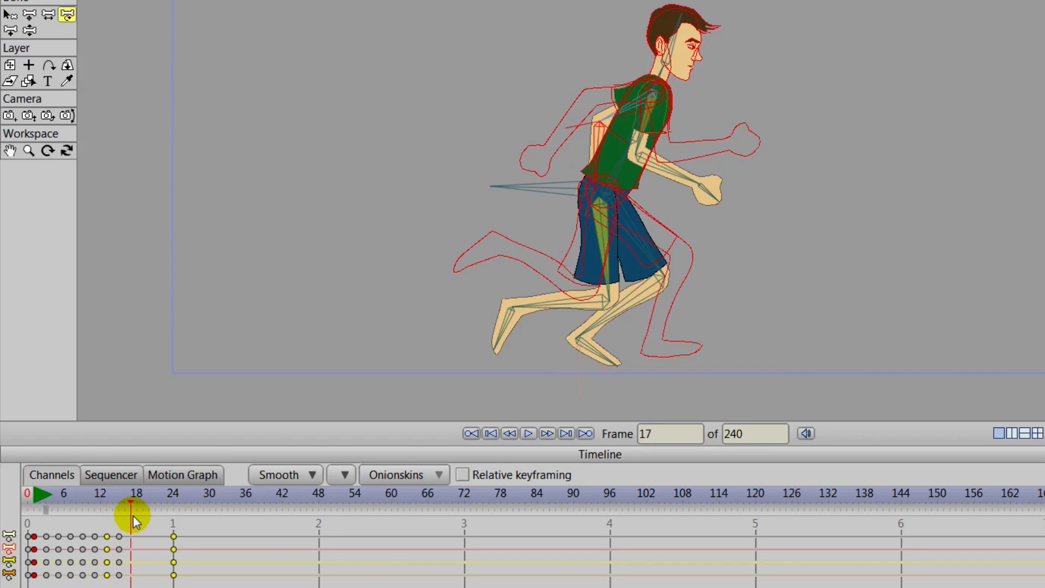
{"action": "left_click_drag", "start_coordinate": [47, 510], "coordinate": [58, 512]}
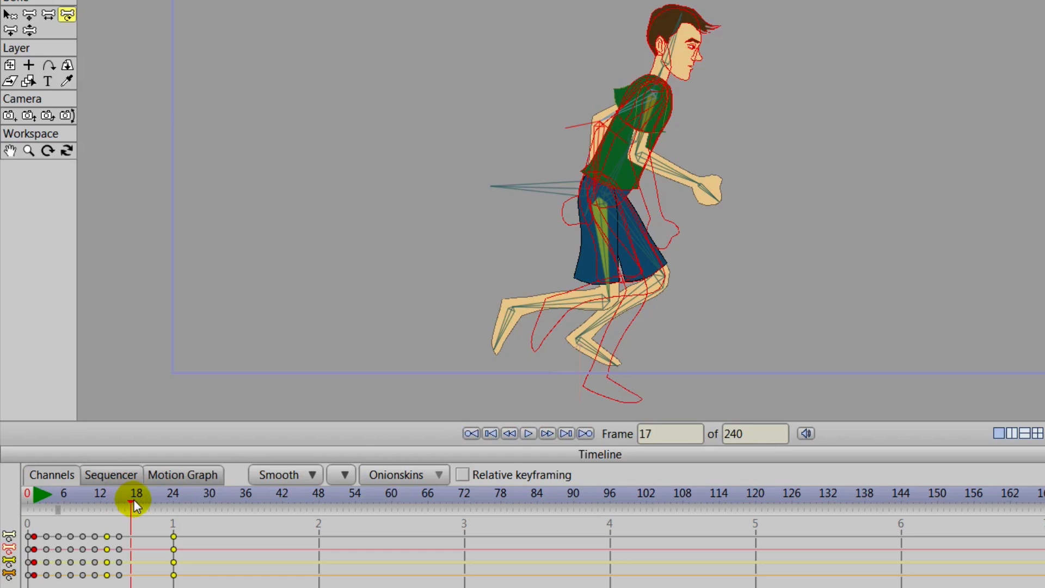
{"action": "mouse_move", "coordinate": [129, 501]}
{"action": "left_mouse_down"}
{"action": "mouse_move", "coordinate": [115, 505]}
{"action": "mouse_move", "coordinate": [132, 518]}
{"action": "left_mouse_up"}
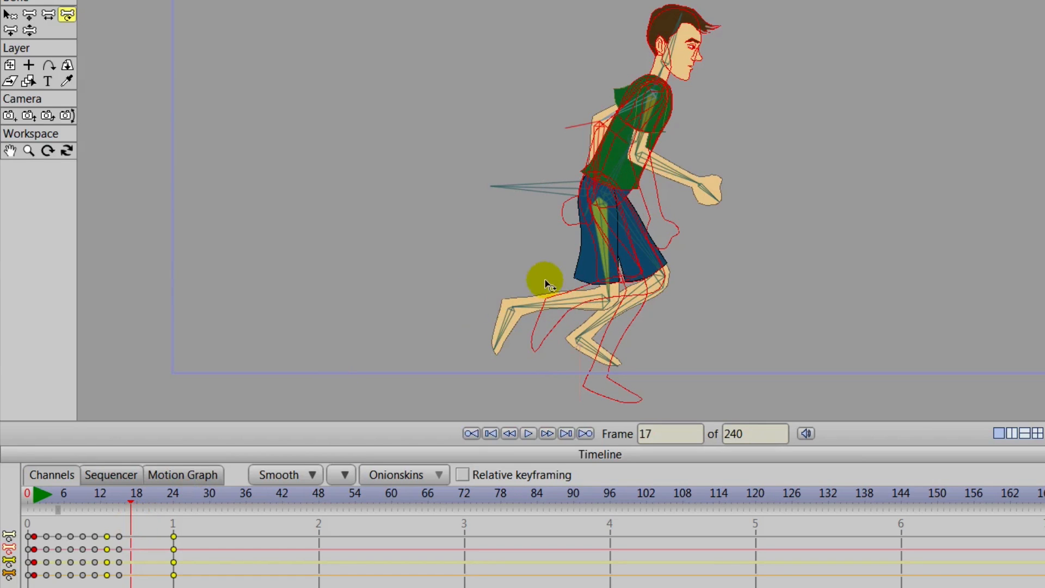
{"action": "left_click_drag", "start_coordinate": [612, 283], "coordinate": [599, 333]}
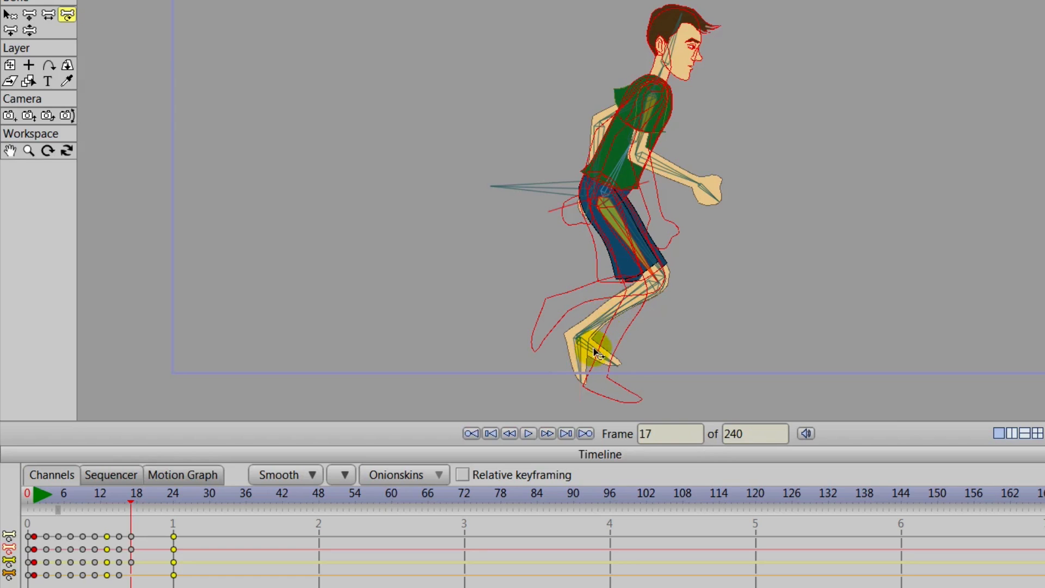
{"action": "left_click_drag", "start_coordinate": [631, 254], "coordinate": [550, 318]}
{"action": "left_click_drag", "start_coordinate": [610, 257], "coordinate": [650, 280]}
{"action": "left_click_drag", "start_coordinate": [586, 315], "coordinate": [631, 388]}
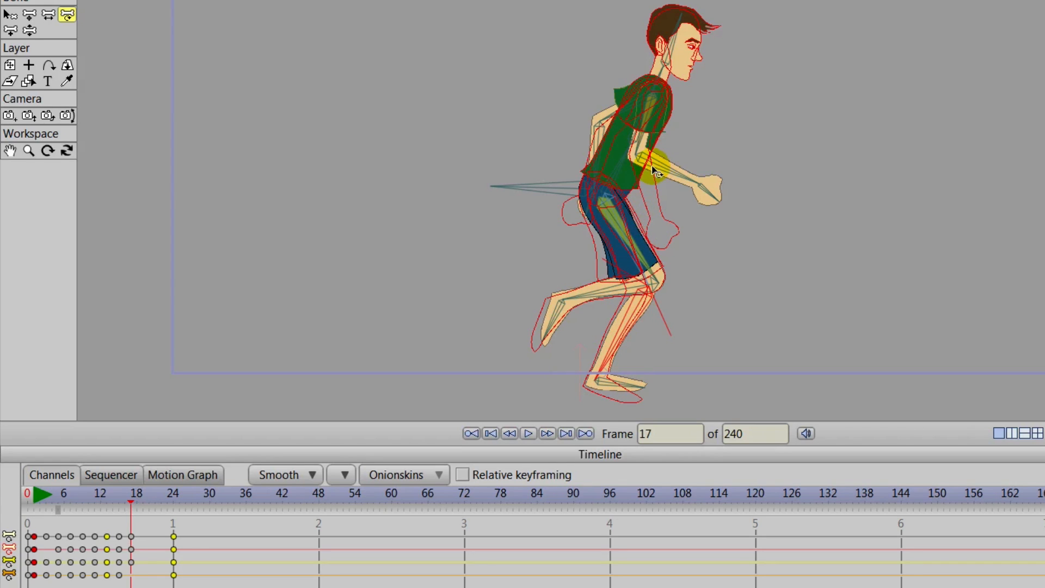
{"action": "mouse_move", "coordinate": [135, 495]}
{"action": "left_mouse_down"}
{"action": "mouse_move", "coordinate": [112, 502]}
{"action": "mouse_move", "coordinate": [132, 504]}
{"action": "left_mouse_up"}
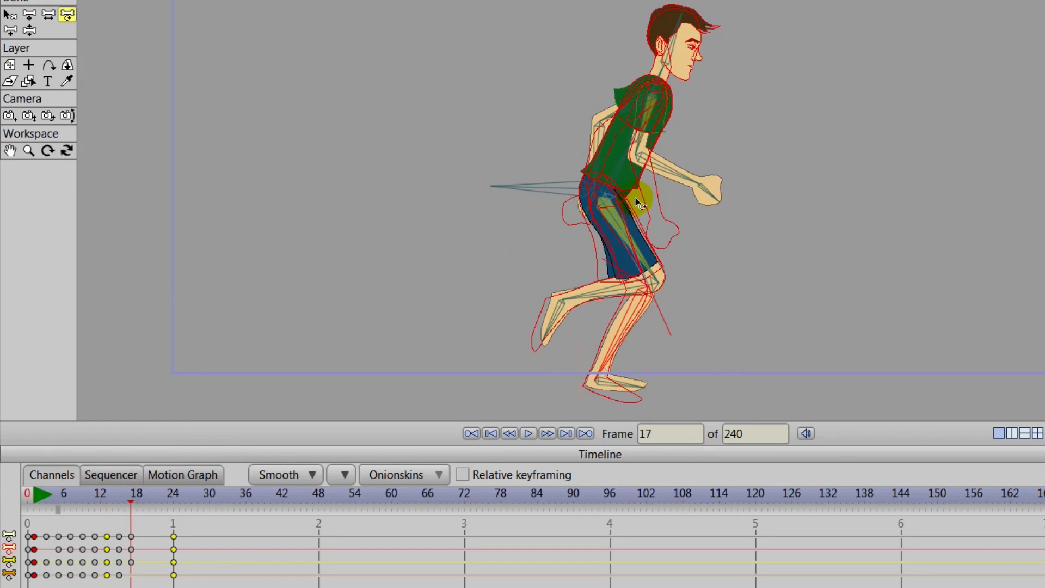
At frame 17, rotate the forward forearm down and adjust the rear arm to match the frame 5 outline.
{"action": "left_click_drag", "start_coordinate": [667, 173], "coordinate": [653, 191]}
{"action": "left_click_drag", "start_coordinate": [594, 127], "coordinate": [588, 159]}
{"action": "mouse_move", "coordinate": [129, 495]}
{"action": "left_mouse_down"}
{"action": "mouse_move", "coordinate": [110, 502]}
{"action": "mouse_move", "coordinate": [132, 508]}
{"action": "left_mouse_up"}
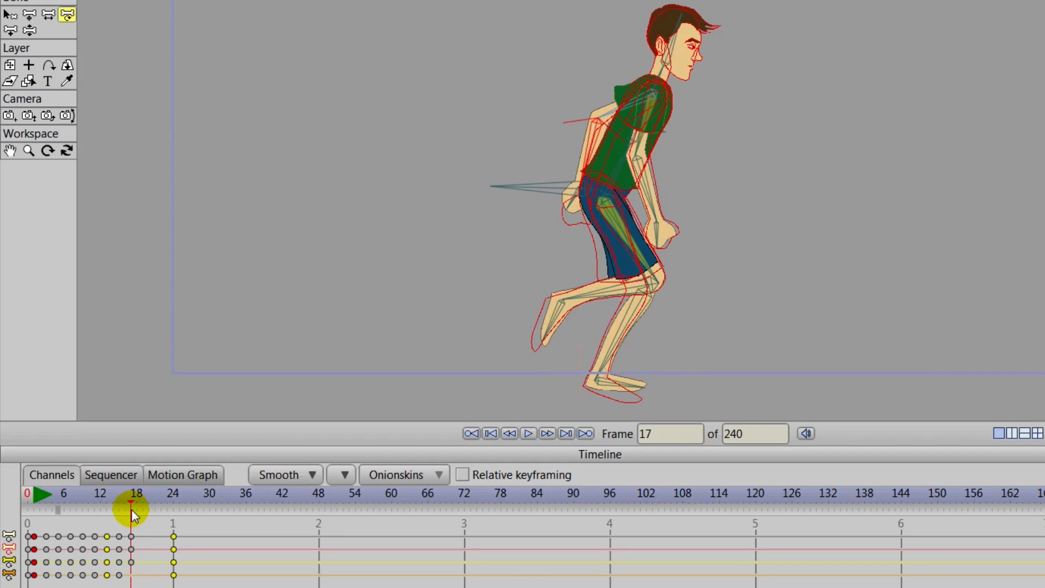
At frame 19, move the onion skin to frame 7 and pose both legs to match its outline.
{"action": "left_click_drag", "start_coordinate": [135, 500], "coordinate": [145, 504]}
{"action": "left_click_drag", "start_coordinate": [56, 510], "coordinate": [69, 514]}
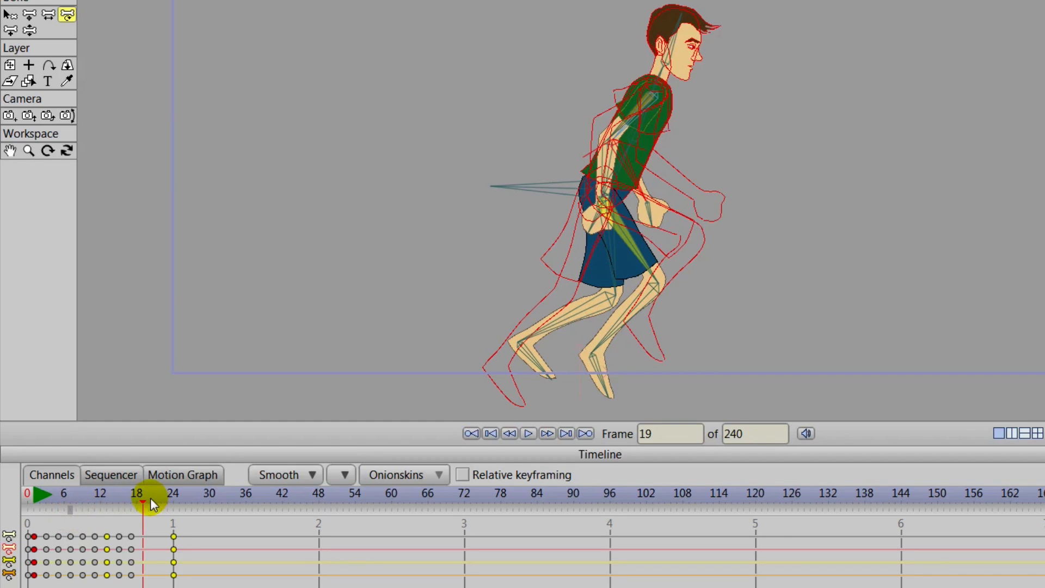
{"action": "left_click_drag", "start_coordinate": [634, 249], "coordinate": [676, 283]}
{"action": "left_click_drag", "start_coordinate": [615, 263], "coordinate": [566, 284]}
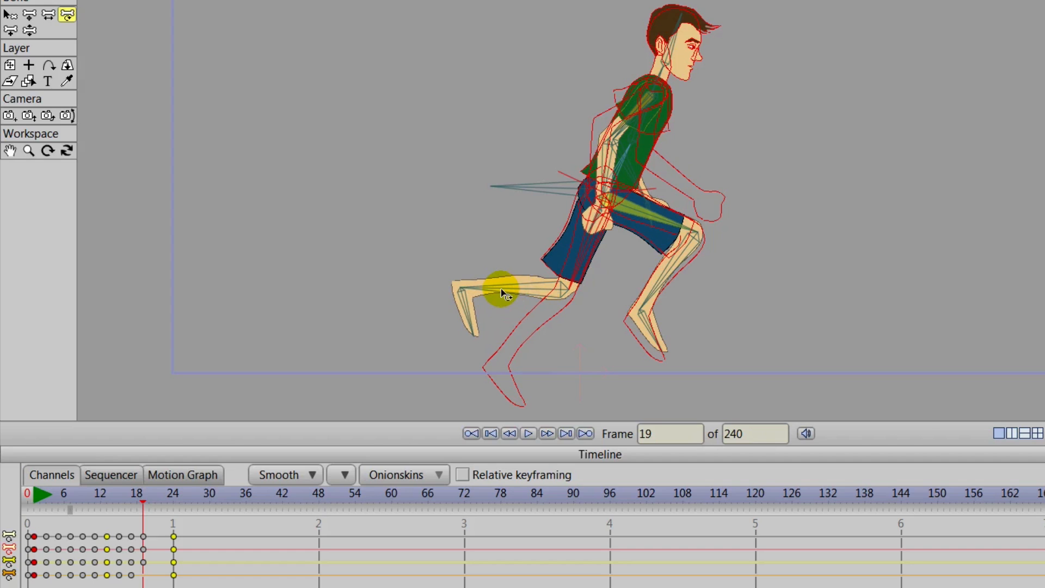
{"action": "left_click_drag", "start_coordinate": [503, 294], "coordinate": [510, 380]}
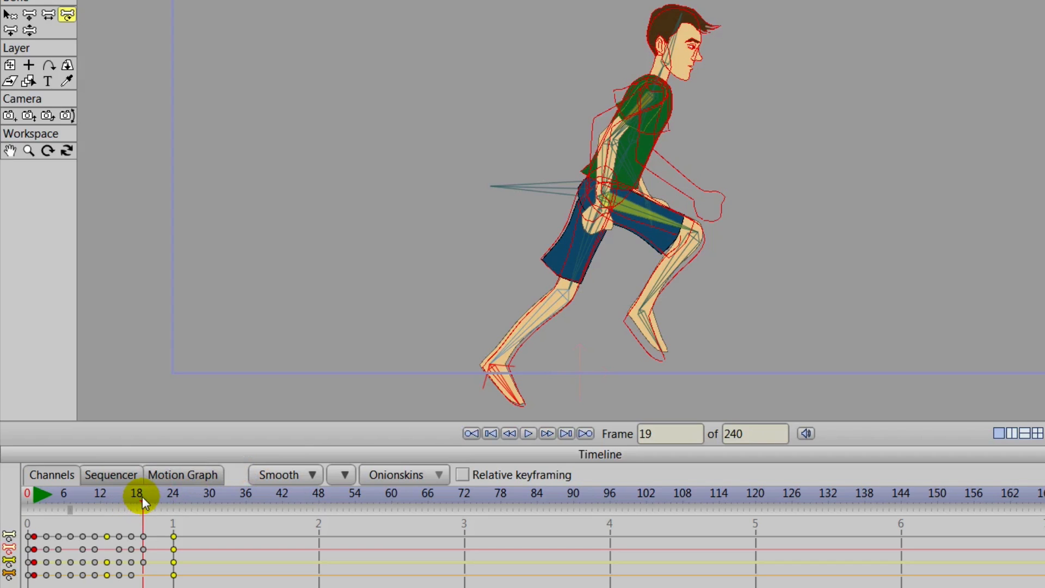
At frame 19, swing one arm back and the other forward to match the frame 7 outline, and fine-tune both legs.
{"action": "mouse_move", "coordinate": [142, 496]}
{"action": "left_mouse_down"}
{"action": "mouse_move", "coordinate": [132, 508]}
{"action": "mouse_move", "coordinate": [143, 508]}
{"action": "left_mouse_up"}
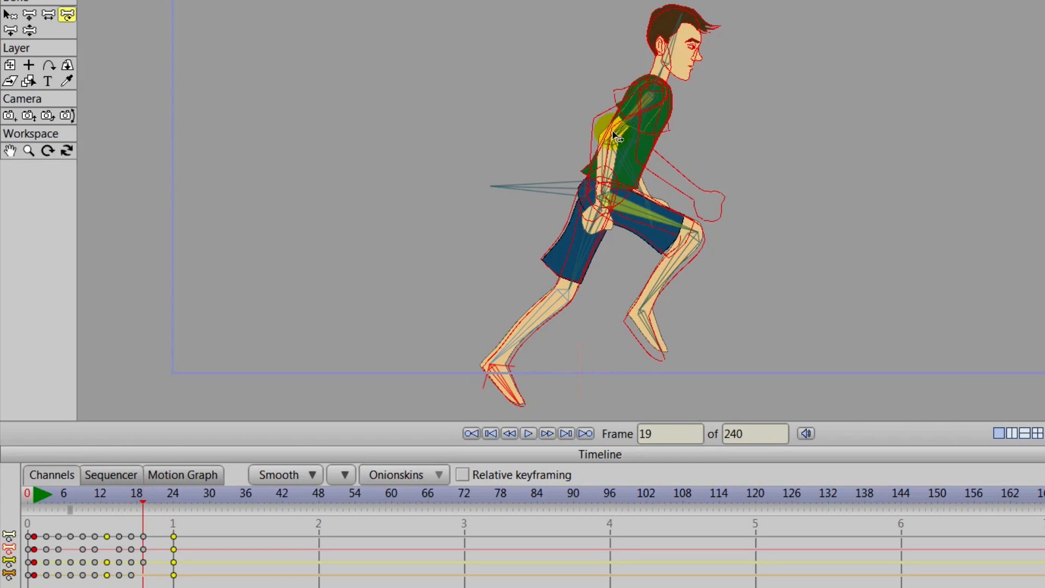
{"action": "scroll", "coordinate": [613, 118], "scroll_direction": "up", "scroll_amount": 1}
{"action": "left_click_drag", "start_coordinate": [614, 117], "coordinate": [600, 136]}
{"action": "left_click", "coordinate": [638, 134]}
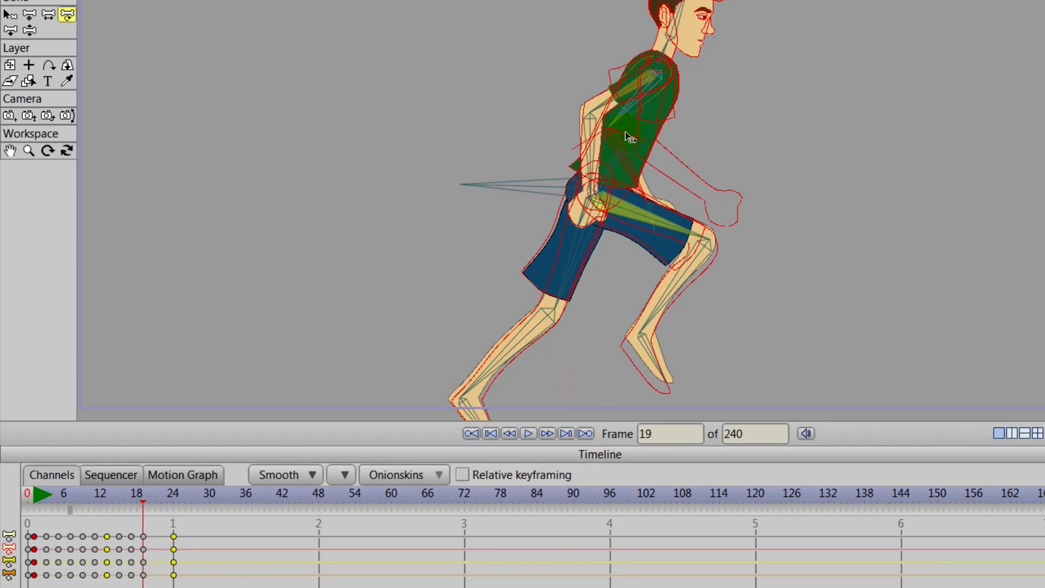
{"action": "left_click", "coordinate": [620, 125]}
{"action": "left_click_drag", "start_coordinate": [616, 121], "coordinate": [643, 139]}
{"action": "left_click_drag", "start_coordinate": [677, 171], "coordinate": [669, 230]}
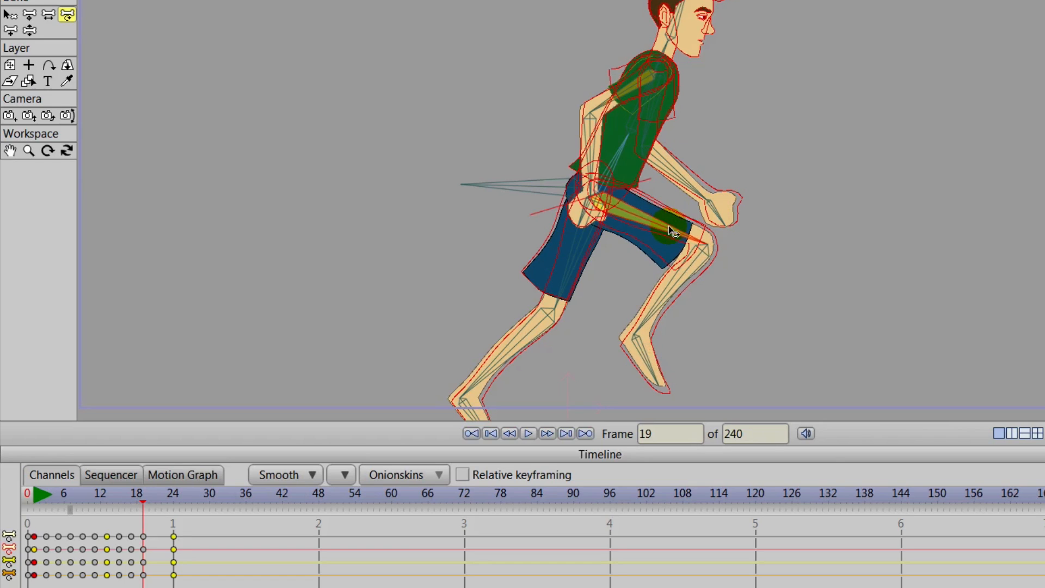
{"action": "left_click_drag", "start_coordinate": [568, 272], "coordinate": [570, 272]}
Move the onion skin to frame 9, shift the closing keyframes from frame 24 to frame 25, and go to frame 21.
{"action": "left_click_drag", "start_coordinate": [70, 508], "coordinate": [82, 514]}
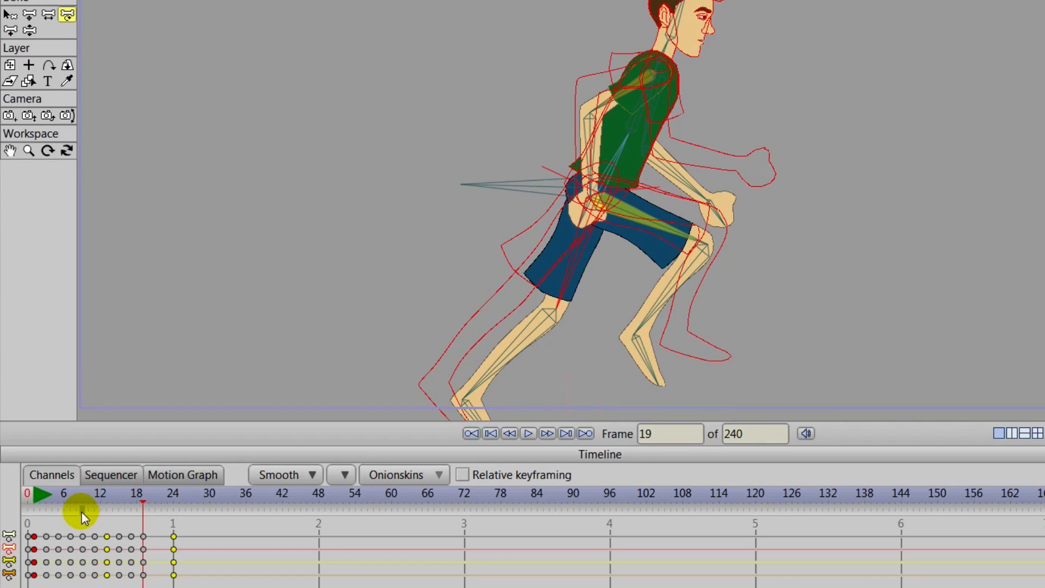
{"action": "left_click_drag", "start_coordinate": [144, 496], "coordinate": [153, 501]}
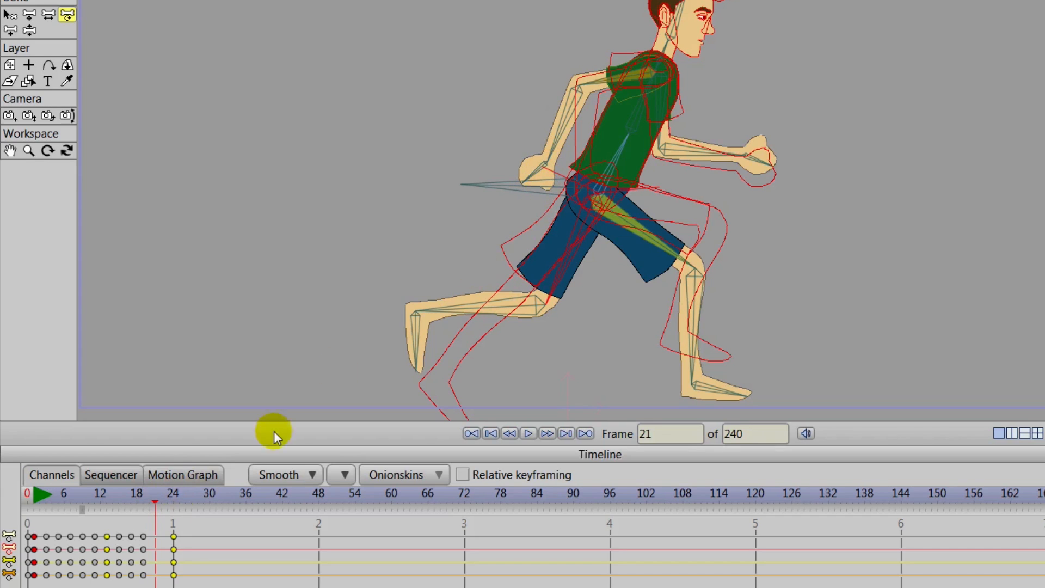
{"action": "left_click_drag", "start_coordinate": [119, 514], "coordinate": [168, 580]}
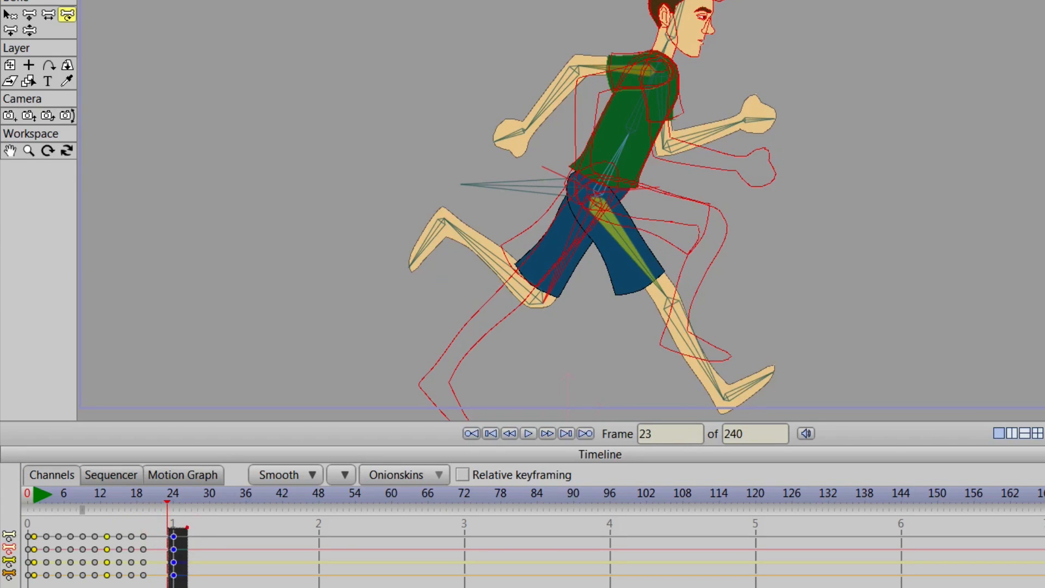
{"action": "left_click_drag", "start_coordinate": [172, 533], "coordinate": [179, 544]}
{"action": "left_click", "coordinate": [174, 524]}
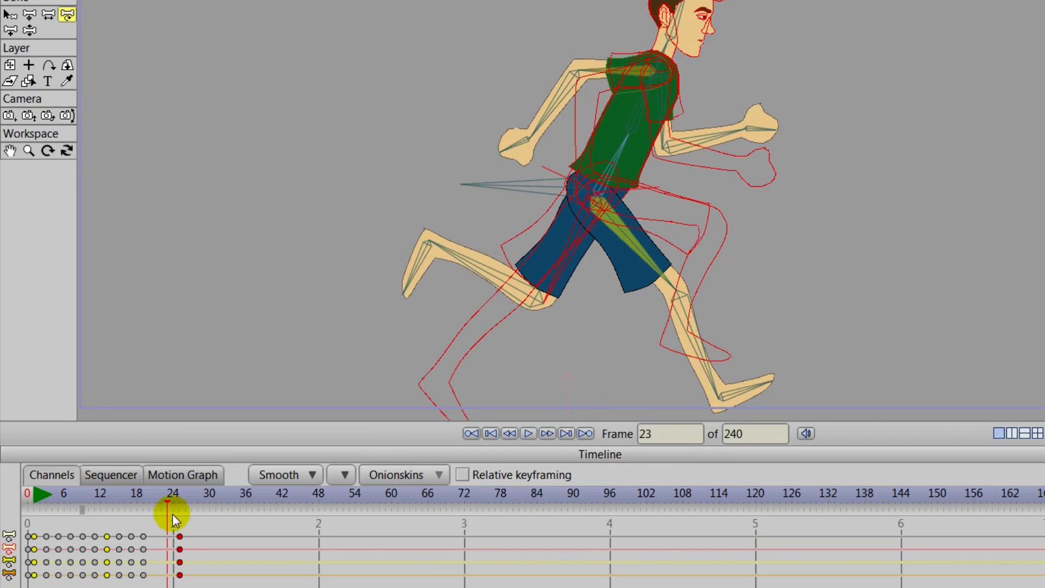
{"action": "left_click_drag", "start_coordinate": [168, 495], "coordinate": [154, 512]}
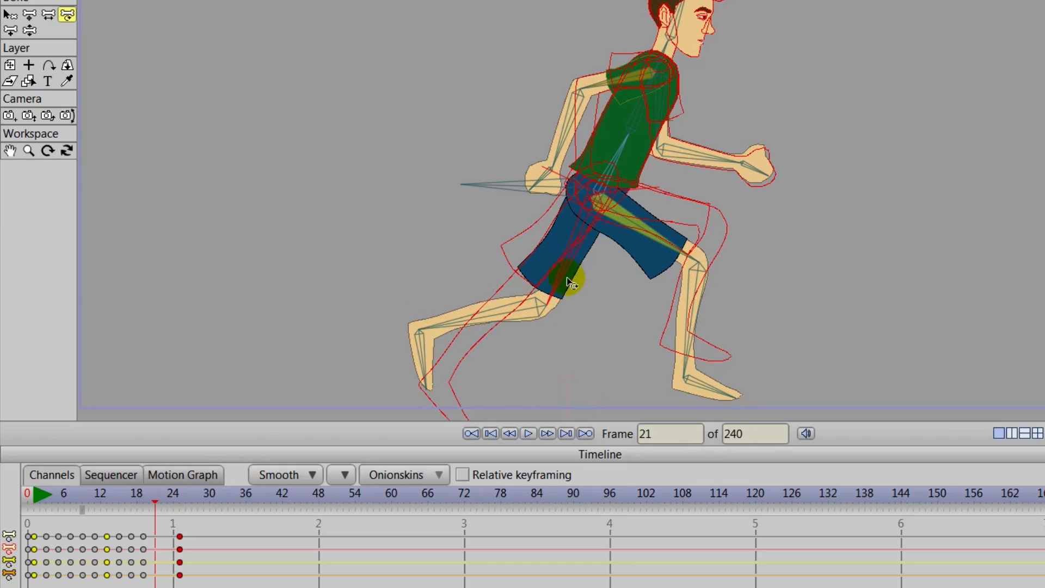
At frame 21, pose both legs and adjust both forearms to match the frame 9 outline.
{"action": "left_click_drag", "start_coordinate": [556, 284], "coordinate": [542, 279]}
{"action": "left_click_drag", "start_coordinate": [466, 285], "coordinate": [452, 346]}
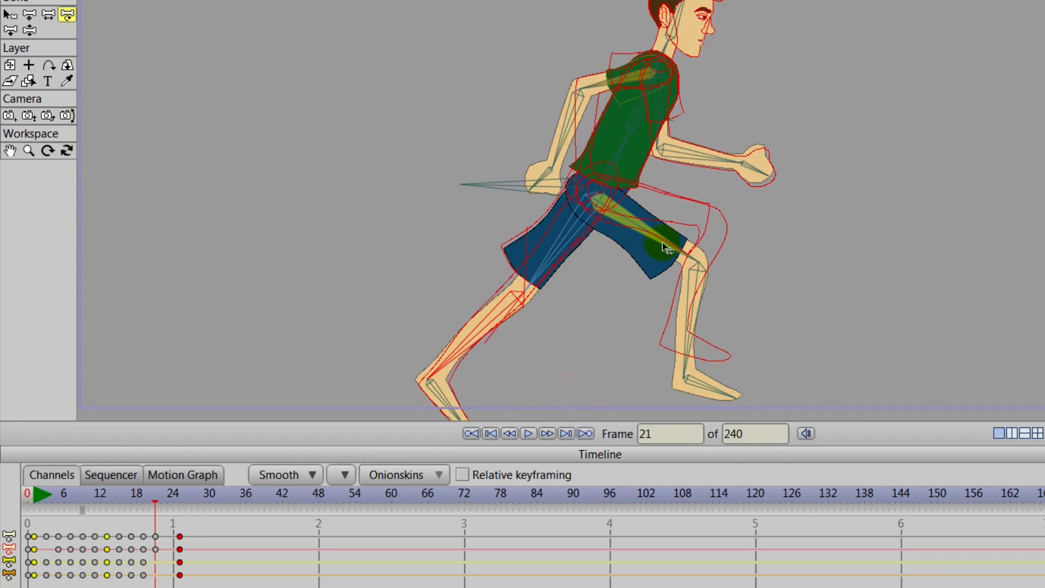
{"action": "left_click_drag", "start_coordinate": [670, 246], "coordinate": [683, 299]}
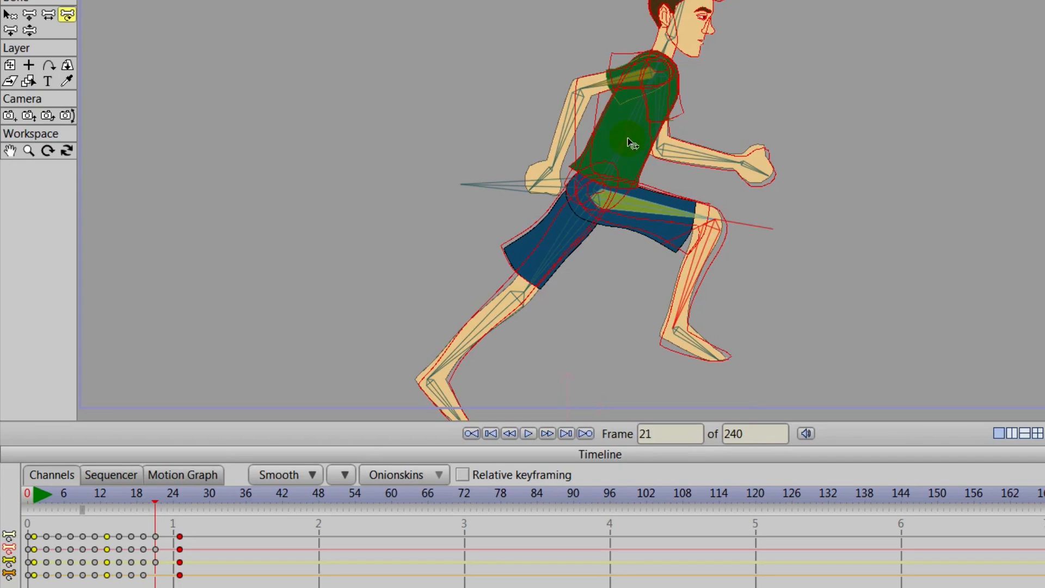
{"action": "mouse_move", "coordinate": [150, 506]}
{"action": "left_mouse_down"}
{"action": "mouse_move", "coordinate": [157, 495]}
{"action": "mouse_move", "coordinate": [141, 503]}
{"action": "mouse_move", "coordinate": [155, 507]}
{"action": "left_mouse_up"}
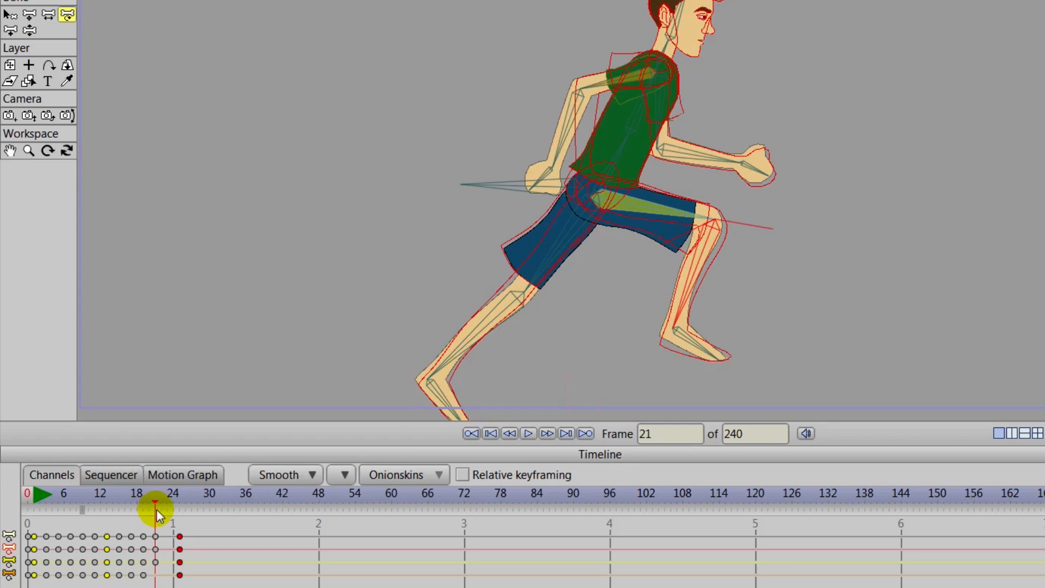
{"action": "left_click", "coordinate": [739, 174]}
{"action": "left_click_drag", "start_coordinate": [559, 105], "coordinate": [562, 135]}
{"action": "left_click", "coordinate": [155, 536]}
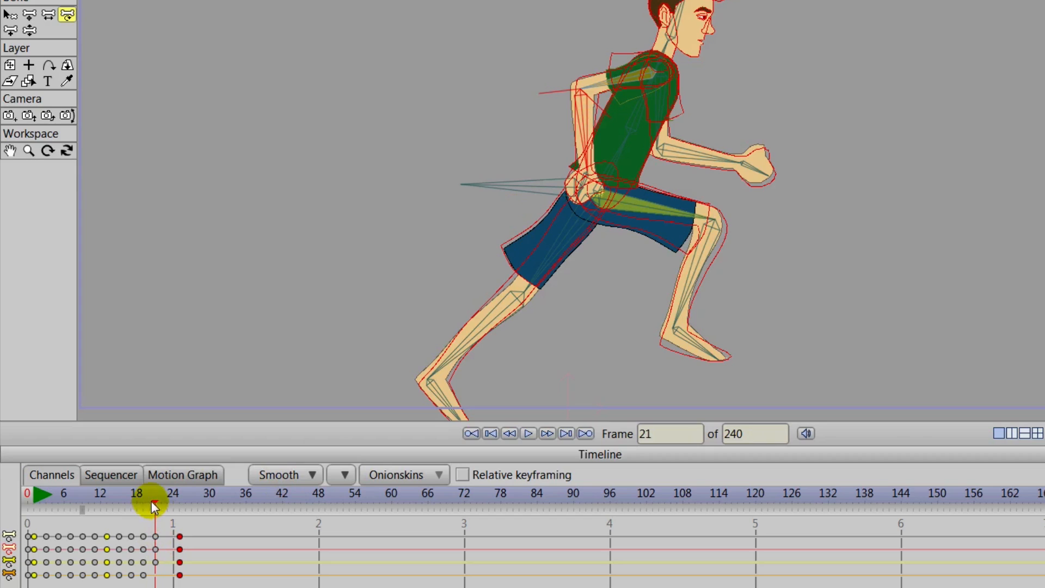
At frame 23, move the onion skin to frame 11 and pose both legs to match its outline.
{"action": "mouse_move", "coordinate": [154, 495]}
{"action": "left_mouse_down"}
{"action": "mouse_move", "coordinate": [136, 508]}
{"action": "mouse_move", "coordinate": [156, 511]}
{"action": "mouse_move", "coordinate": [156, 498]}
{"action": "mouse_move", "coordinate": [169, 507]}
{"action": "left_mouse_up"}
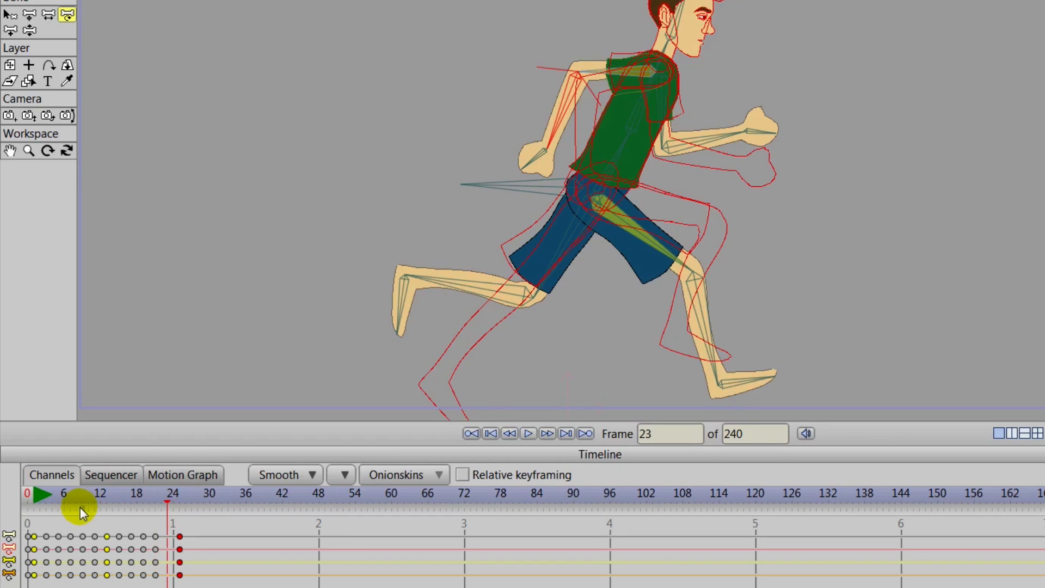
{"action": "left_click_drag", "start_coordinate": [84, 508], "coordinate": [95, 514]}
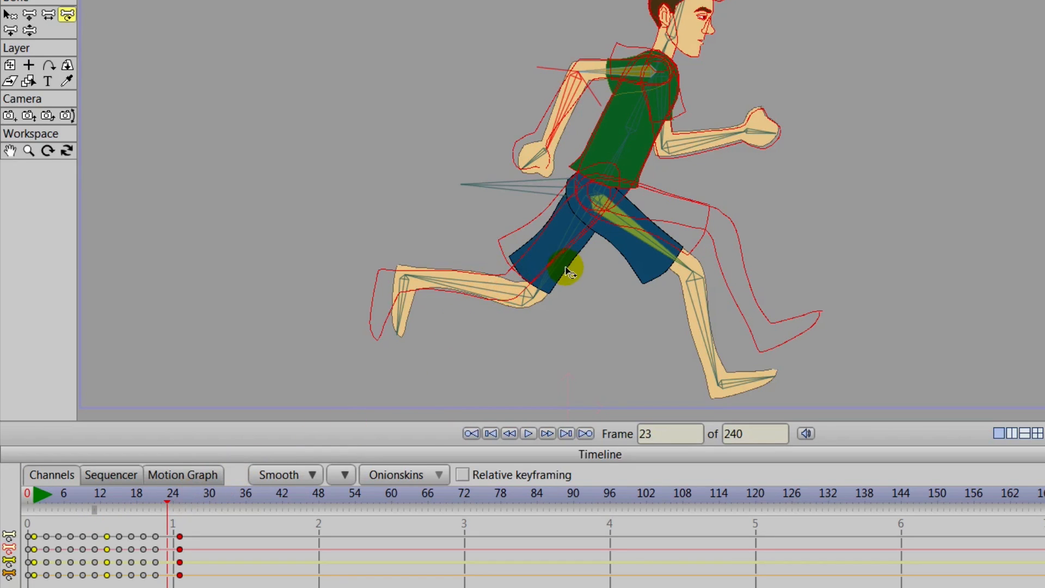
{"action": "left_click_drag", "start_coordinate": [654, 246], "coordinate": [730, 285]}
{"action": "left_click_drag", "start_coordinate": [693, 216], "coordinate": [686, 217]}
{"action": "left_click_drag", "start_coordinate": [587, 250], "coordinate": [555, 256]}
{"action": "mouse_move", "coordinate": [471, 244]}
{"action": "left_mouse_down"}
{"action": "mouse_move", "coordinate": [434, 256]}
{"action": "mouse_move", "coordinate": [388, 298]}
{"action": "left_mouse_up"}
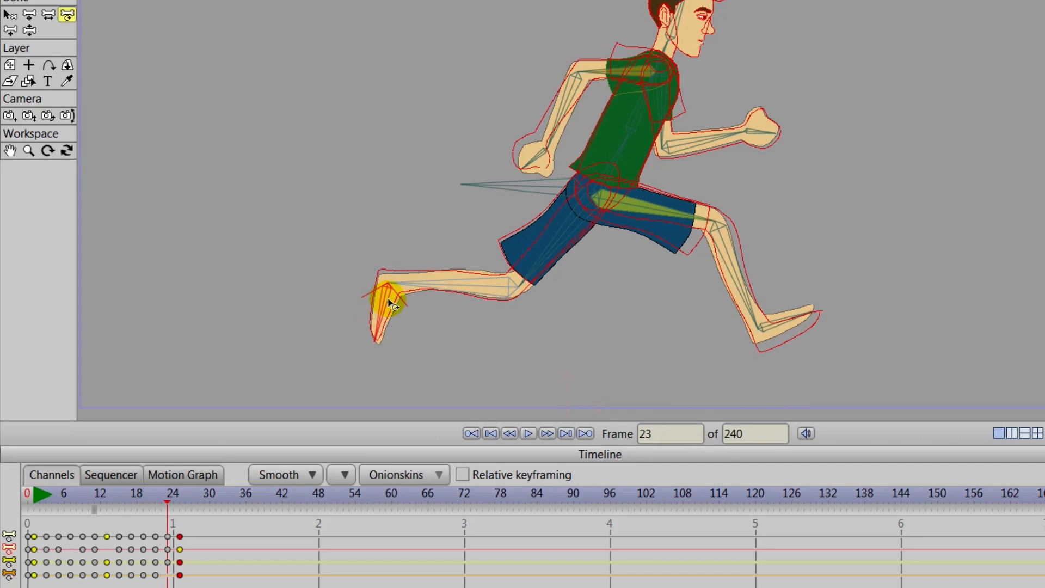
At frame 23, fine-tune the rear lower leg and both arms to match the frame 11 outline.
{"action": "left_click", "coordinate": [451, 283]}
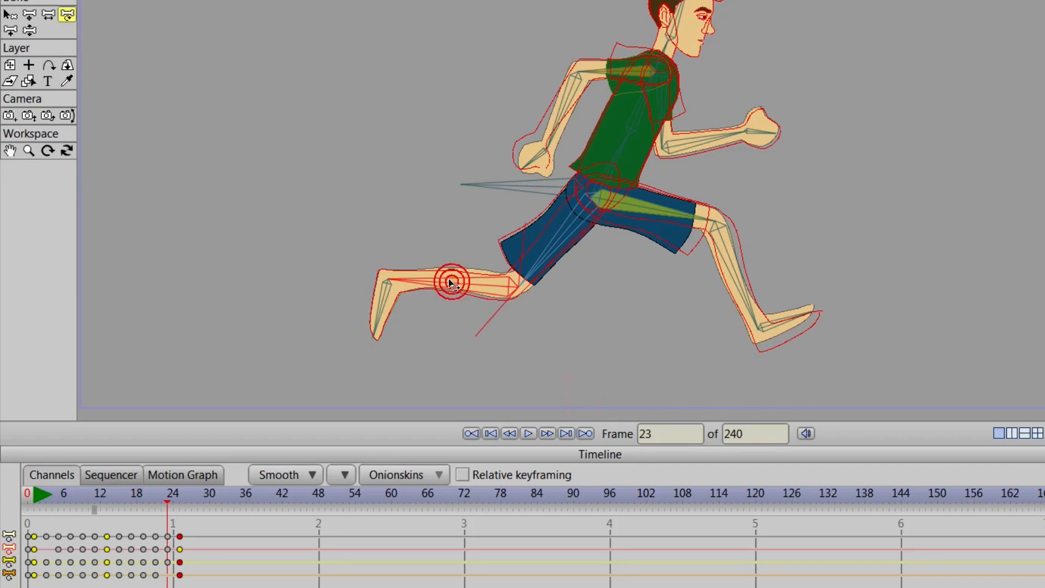
{"action": "left_click_drag", "start_coordinate": [565, 121], "coordinate": [561, 120]}
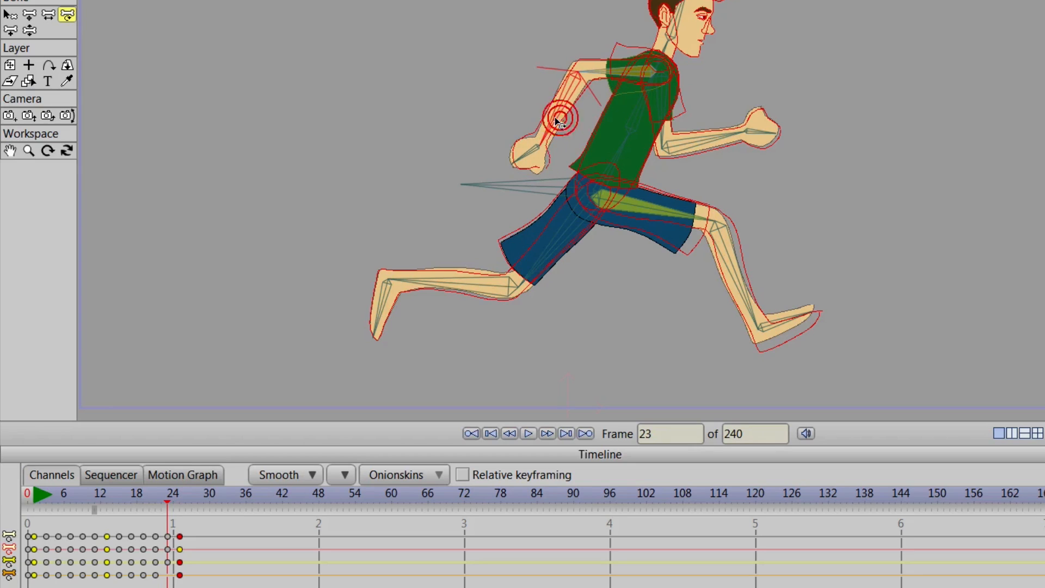
{"action": "left_click", "coordinate": [705, 140]}
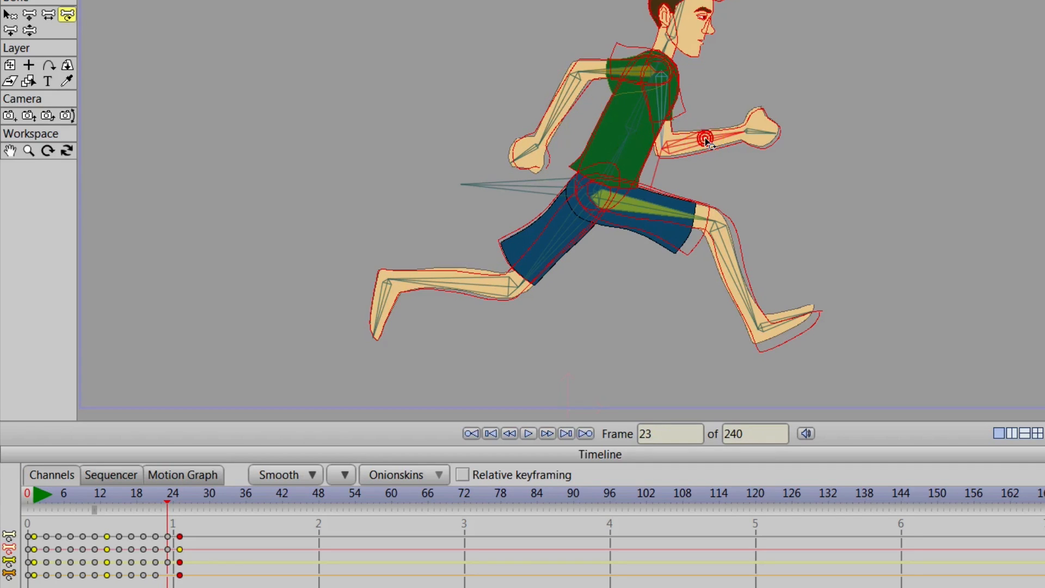
{"action": "left_click", "coordinate": [665, 137]}
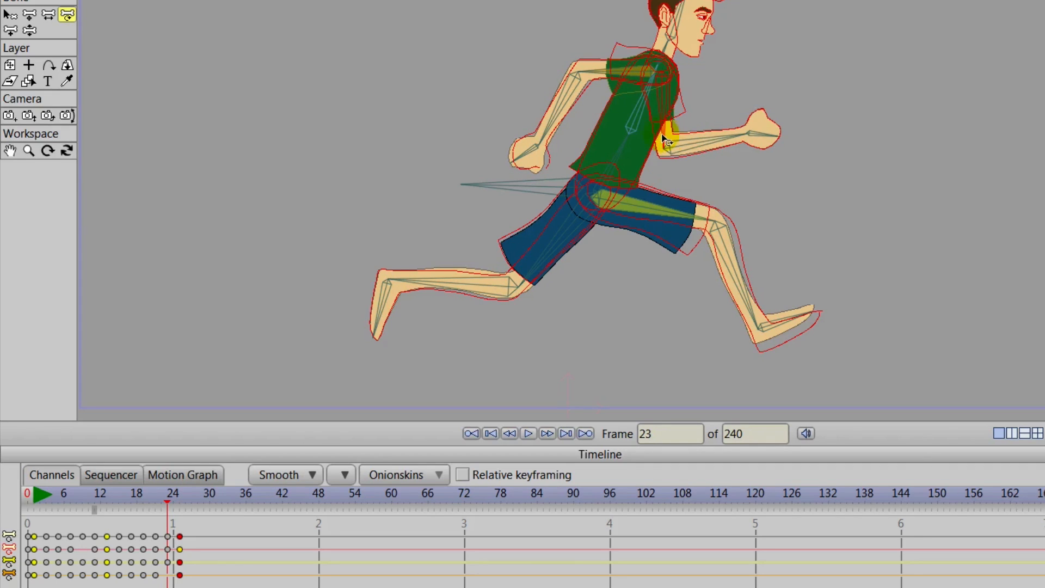
{"action": "left_click", "coordinate": [695, 139]}
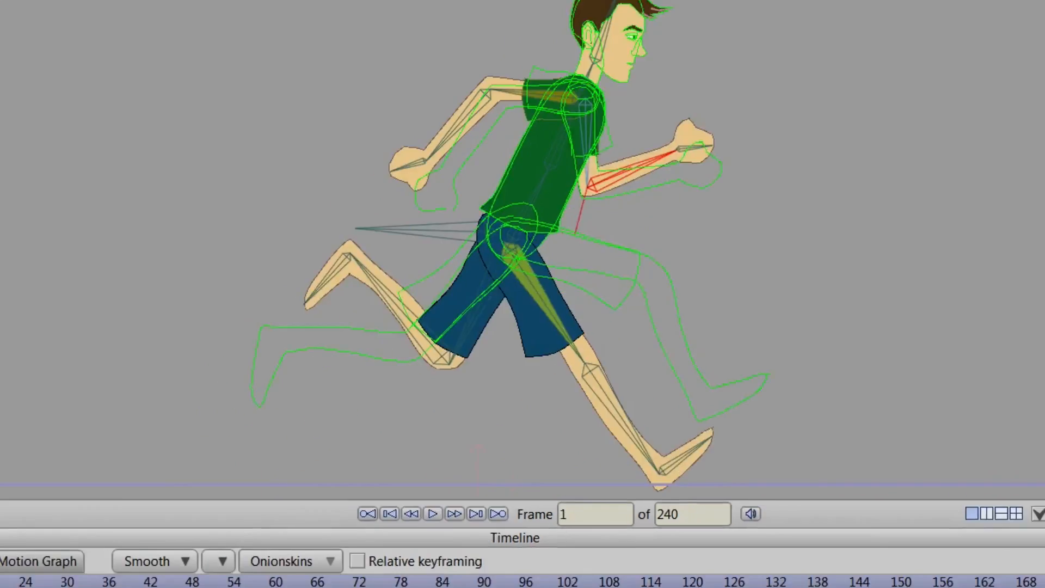
Go to frame 24 and remove the onion skin marker at frame 11.
{"action": "left_click_drag", "start_coordinate": [98, 417], "coordinate": [245, 531]}
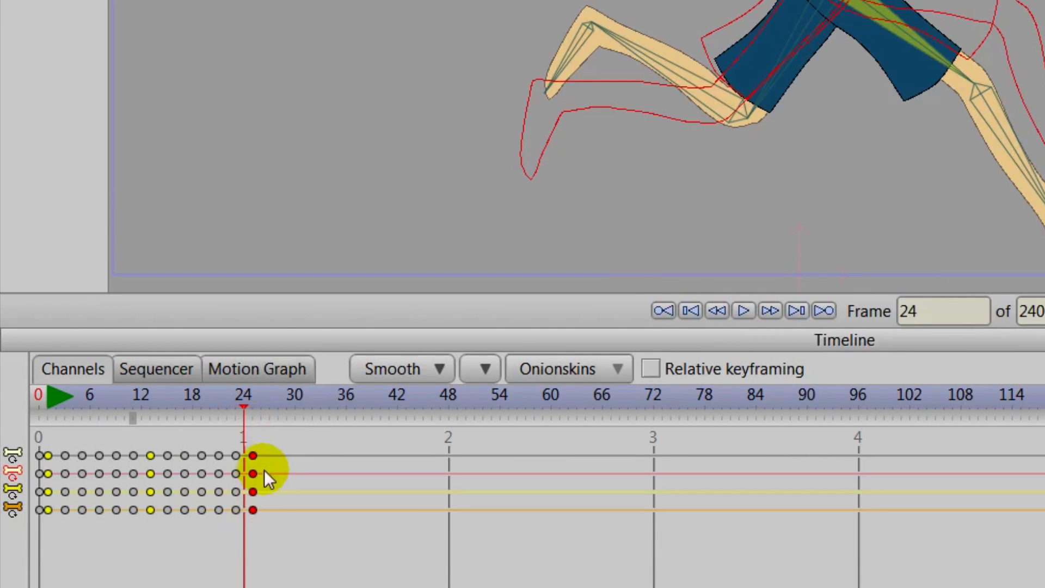
{"action": "left_click", "coordinate": [133, 419]}
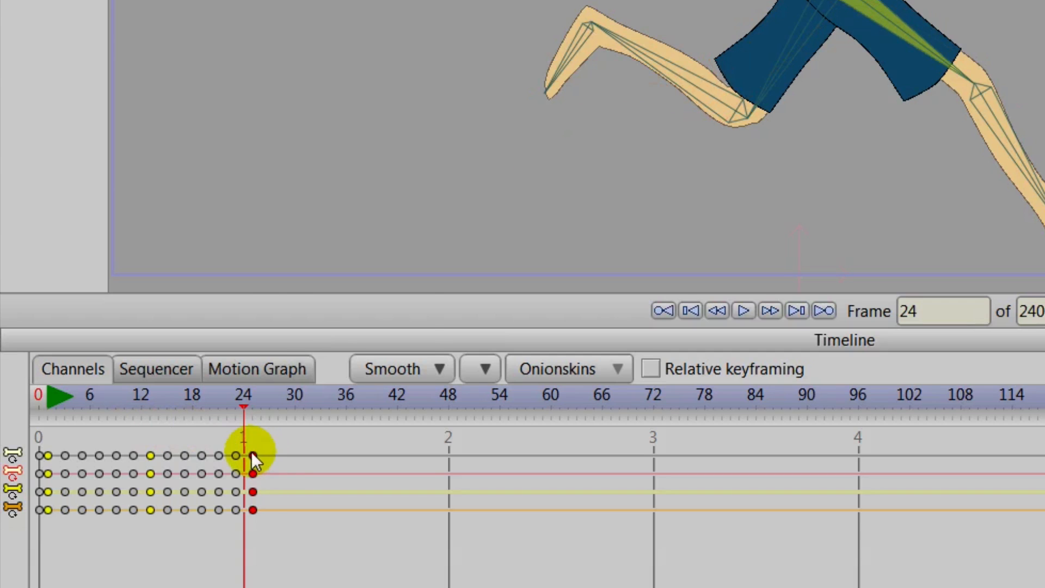
Set the closing keyframes at frame 25 to Cycle interpolation, absolute, back to frame 2.
{"action": "right_click", "coordinate": [250, 451]}
{"action": "left_click", "coordinate": [292, 496]}
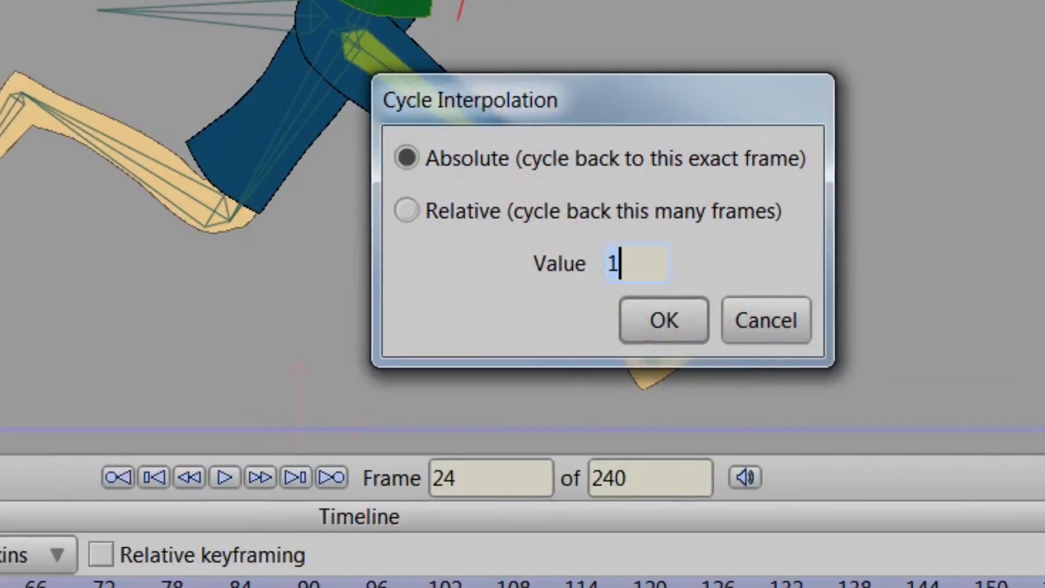
{"action": "type", "text": "2"}
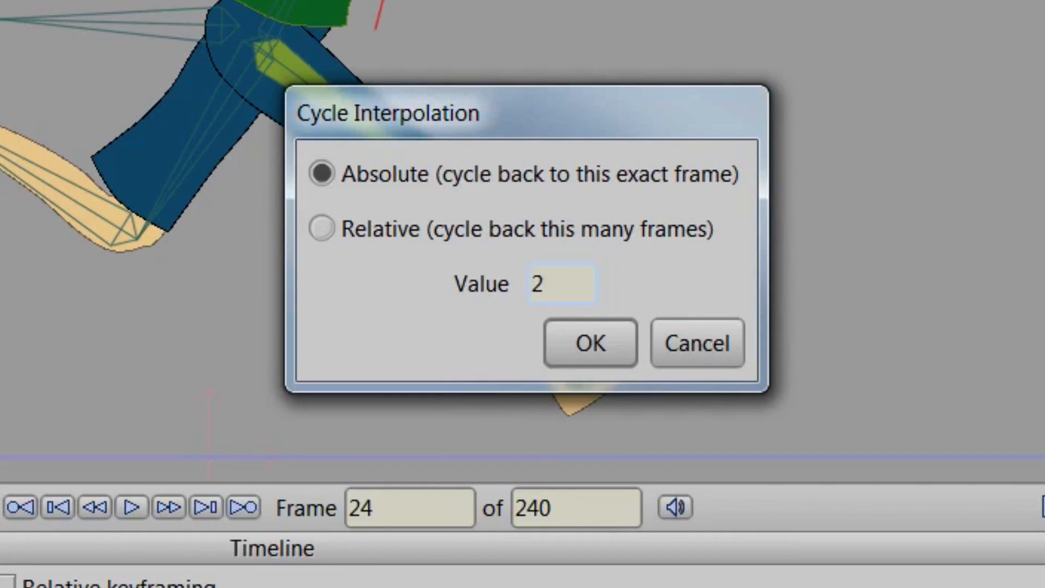
{"action": "key", "text": "Return"}
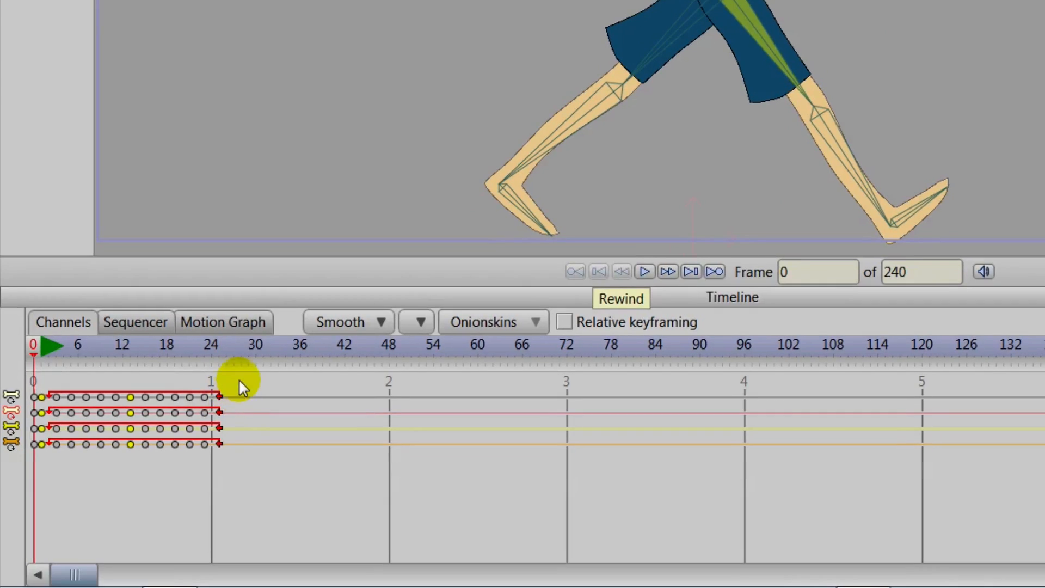
Select the closing keyframes at frame 25 and remove their cycle interpolation.
{"action": "left_click_drag", "start_coordinate": [234, 381], "coordinate": [219, 466]}
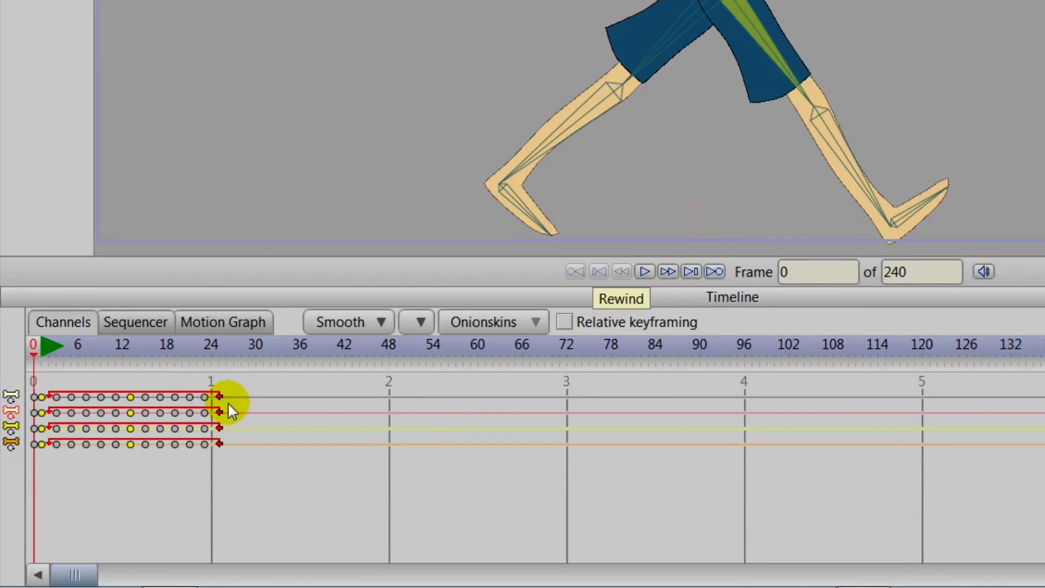
{"action": "right_click", "coordinate": [220, 396]}
{"action": "left_click", "coordinate": [285, 249]}
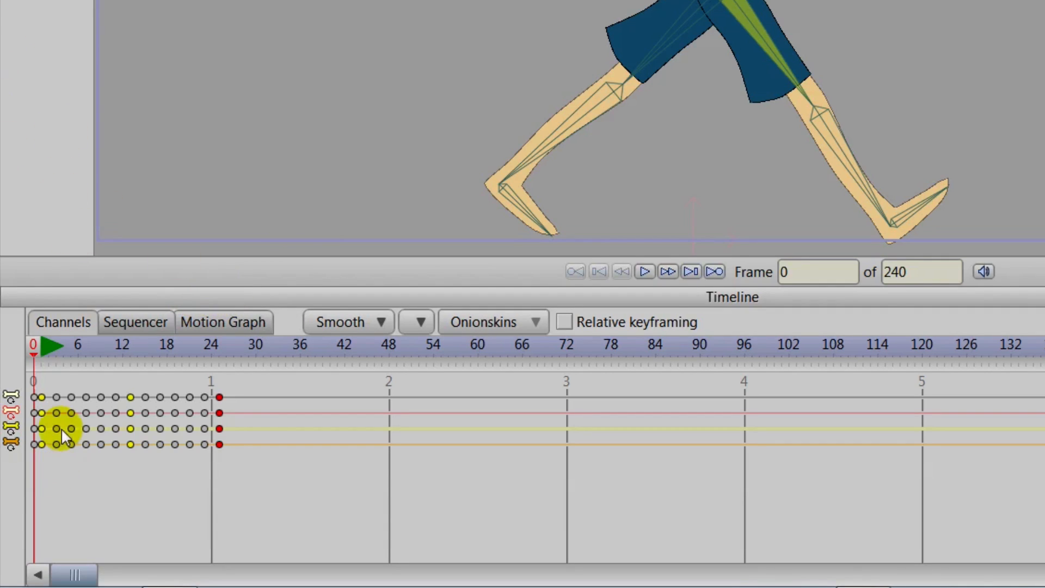
At frame 1, move the root hip bone up to Y about -0.2312 so the front heel rests on the ground line.
{"action": "left_click", "coordinate": [37, 351]}
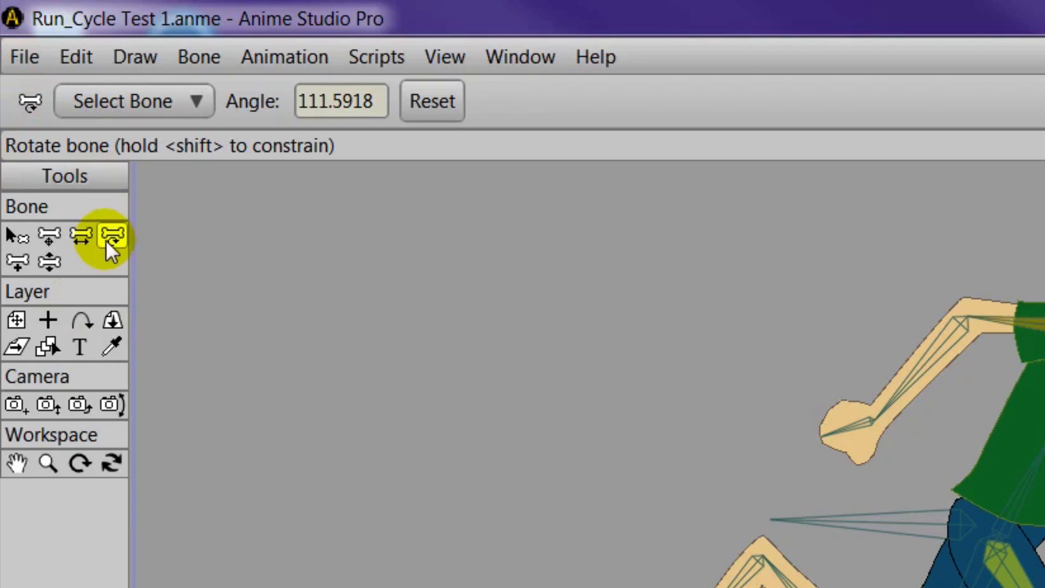
{"action": "left_click", "coordinate": [48, 239]}
{"action": "left_click", "coordinate": [840, 499]}
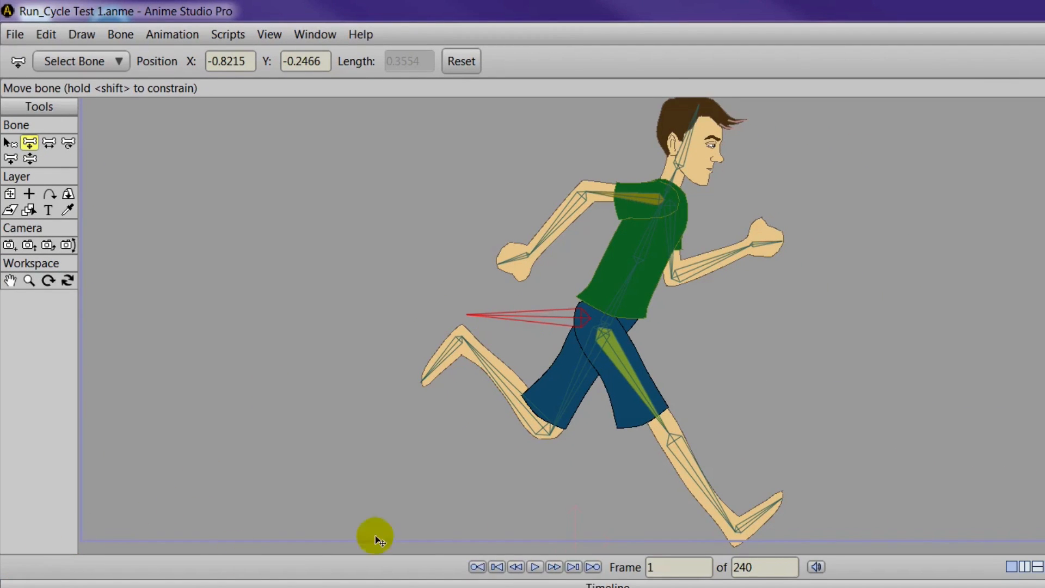
{"action": "left_click_drag", "start_coordinate": [539, 525], "coordinate": [539, 439]}
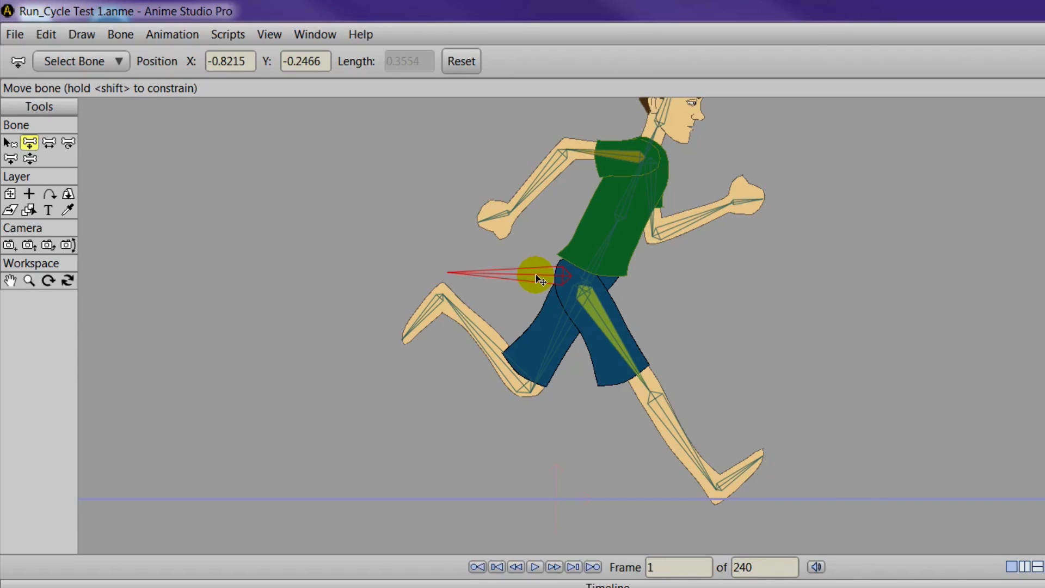
{"action": "left_click_drag", "start_coordinate": [541, 280], "coordinate": [542, 275]}
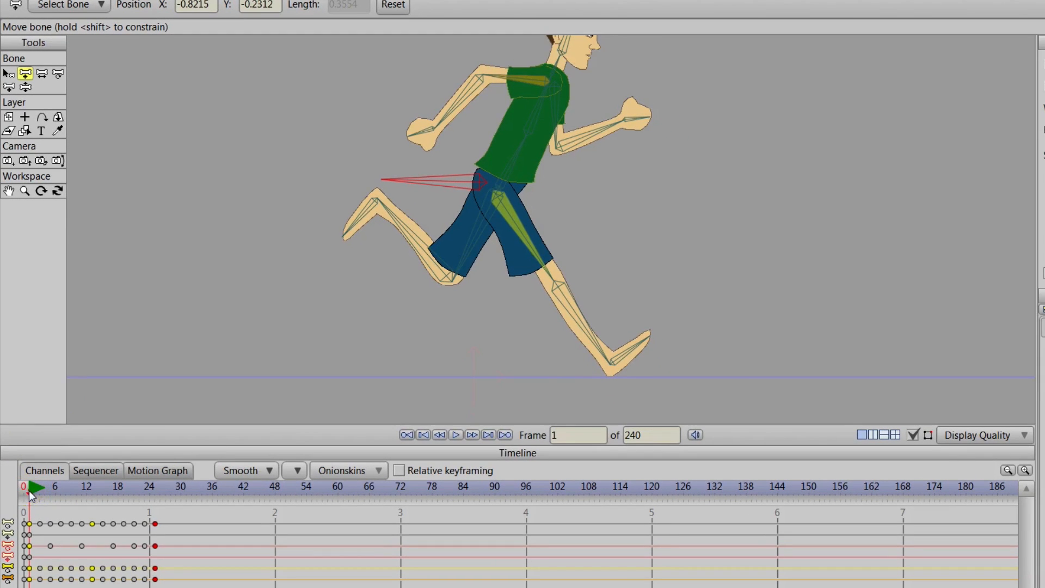
Place the front foot on the ground line by moving the root bone to Y about -0.2971 at frame 3 and -0.2290 at frame 4.
{"action": "left_click_drag", "start_coordinate": [30, 494], "coordinate": [42, 499]}
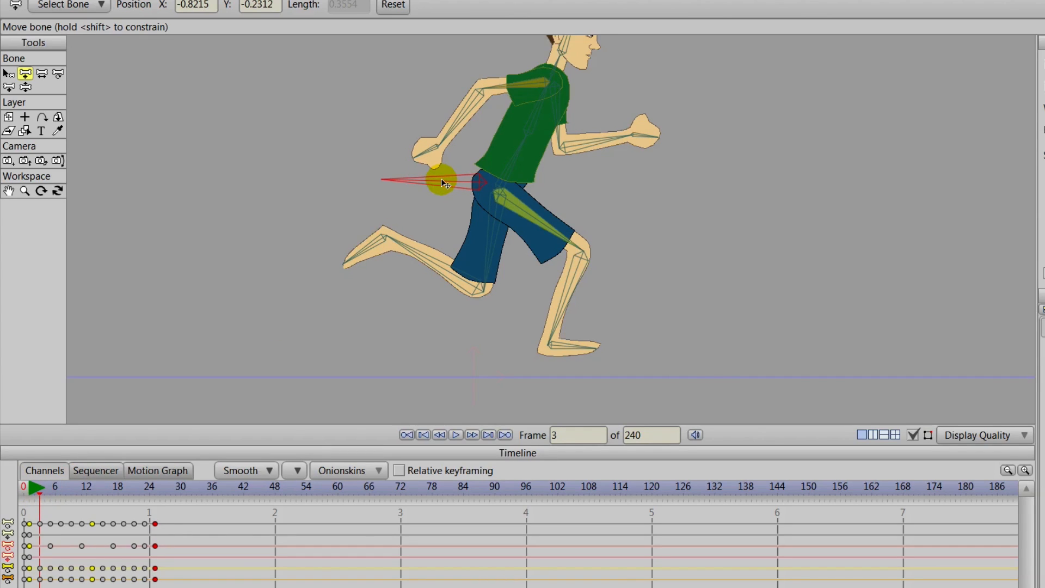
{"action": "mouse_move", "coordinate": [445, 183]}
{"action": "left_mouse_down"}
{"action": "mouse_move", "coordinate": [444, 207]}
{"action": "mouse_move", "coordinate": [443, 198]}
{"action": "left_mouse_up"}
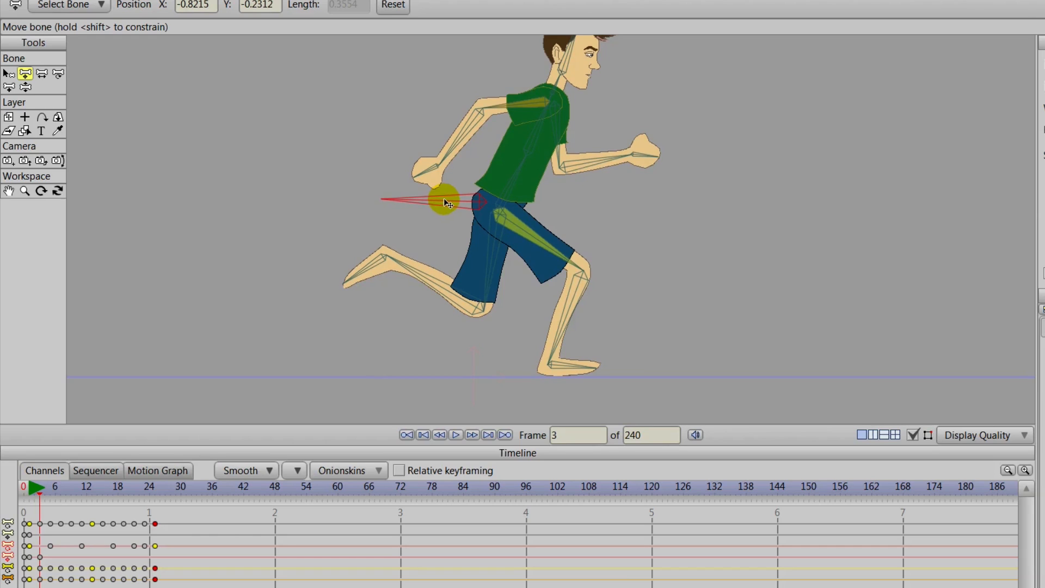
{"action": "left_click", "coordinate": [42, 499]}
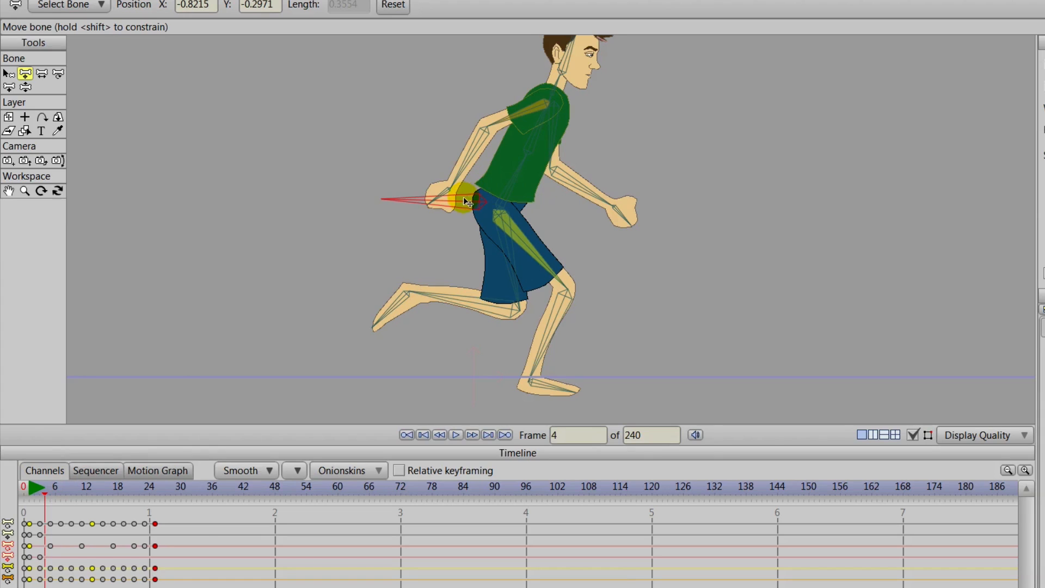
{"action": "left_click_drag", "start_coordinate": [465, 204], "coordinate": [470, 183]}
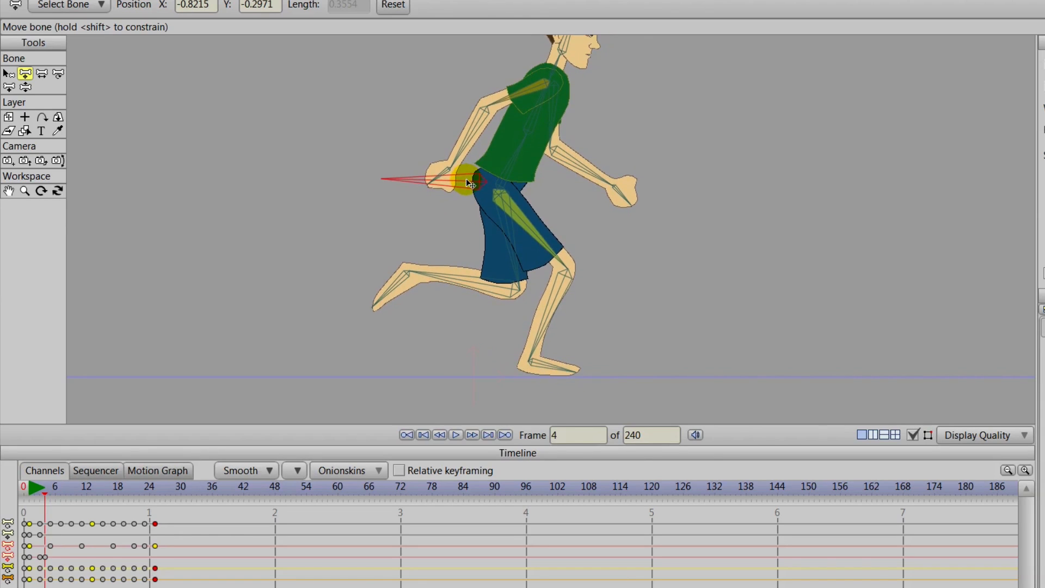
Raise the root bone to Y about -0.1412 at frame 5 and about -0.1039 at frame 6.
{"action": "key", "text": "ctrl+Right"}
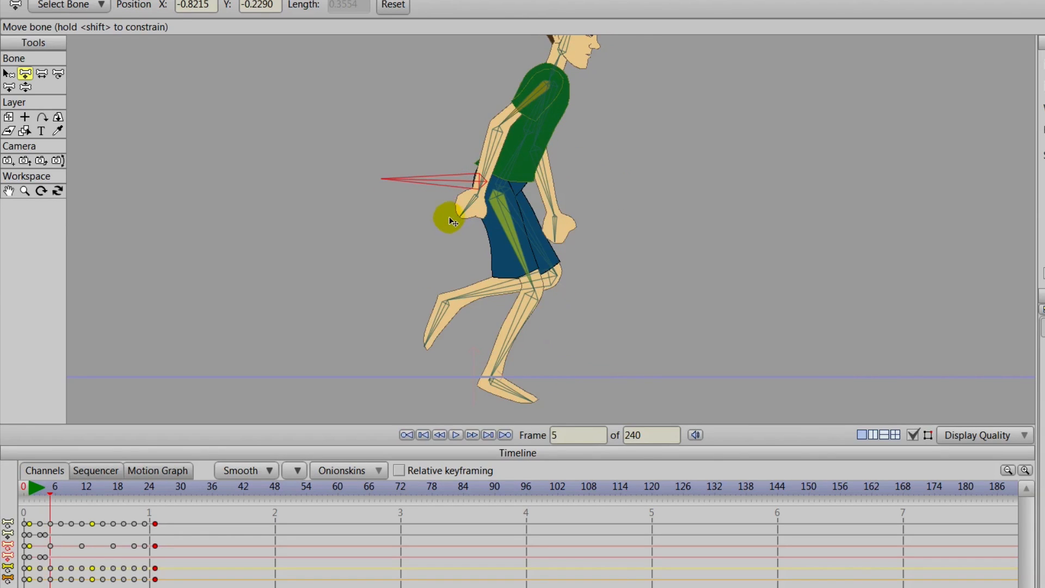
{"action": "left_click_drag", "start_coordinate": [439, 182], "coordinate": [443, 157]}
{"action": "key", "text": "ctrl+Right"}
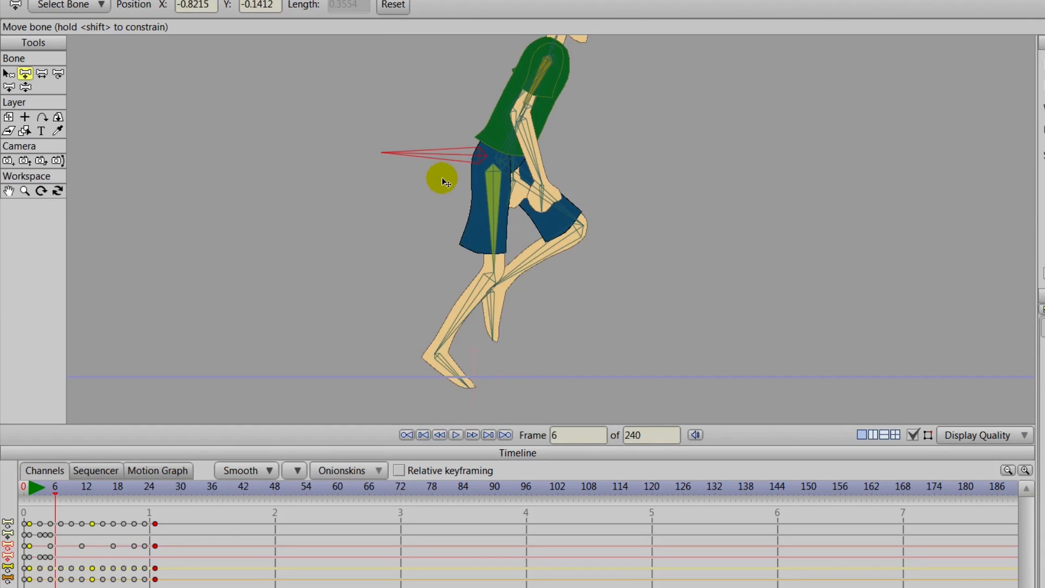
{"action": "left_click_drag", "start_coordinate": [432, 152], "coordinate": [437, 142]}
Lower the root bone gradually from frame 7 to frame 9, ending at Y about -0.1807.
{"action": "key", "text": "ctrl+Right"}
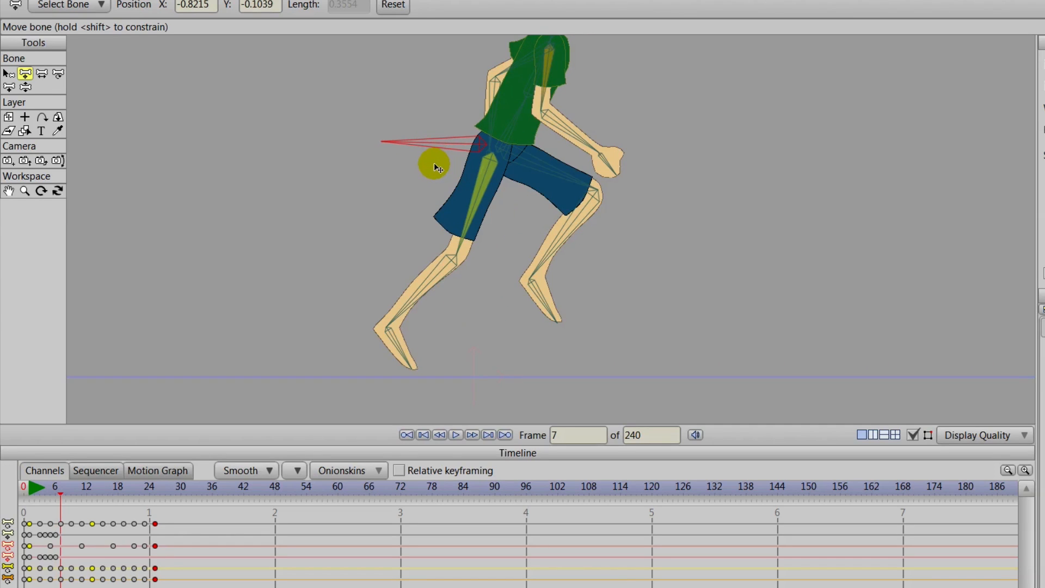
{"action": "left_click_drag", "start_coordinate": [433, 141], "coordinate": [426, 155]}
{"action": "key", "text": "Right"}
{"action": "key", "text": "Right"}
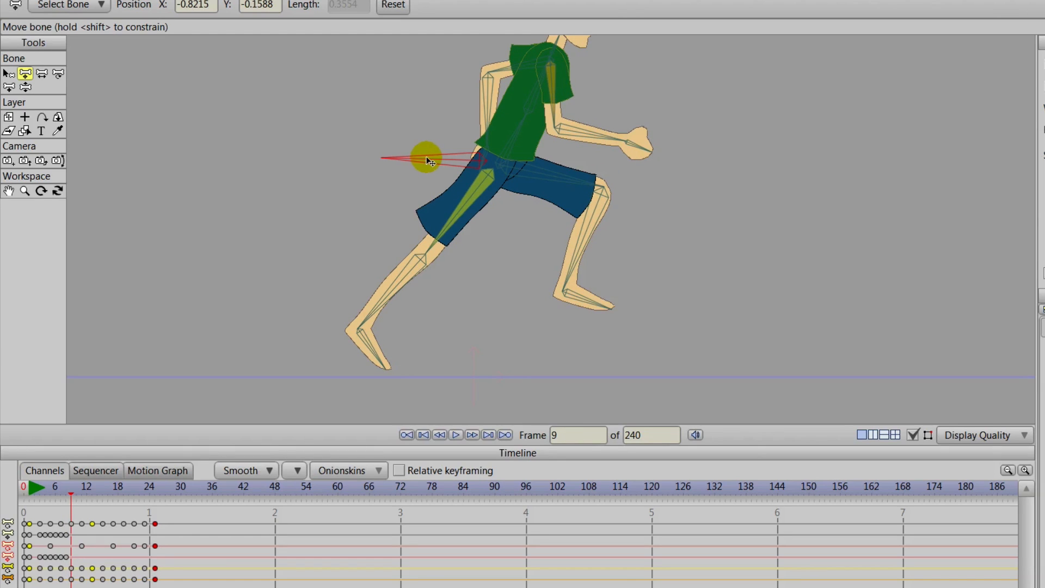
{"action": "left_click_drag", "start_coordinate": [426, 158], "coordinate": [424, 163]}
At frame 13, lower the root bone to Y about -0.2093 so the front heel rests on the ground line.
{"action": "key", "text": "Right"}
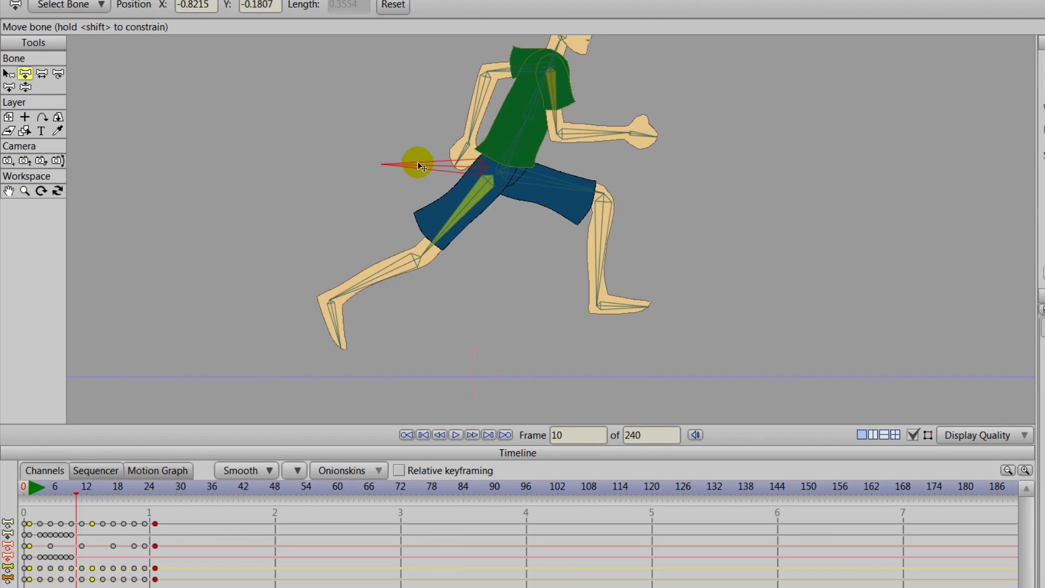
{"action": "key", "text": "Right"}
{"action": "key", "text": "Right"}
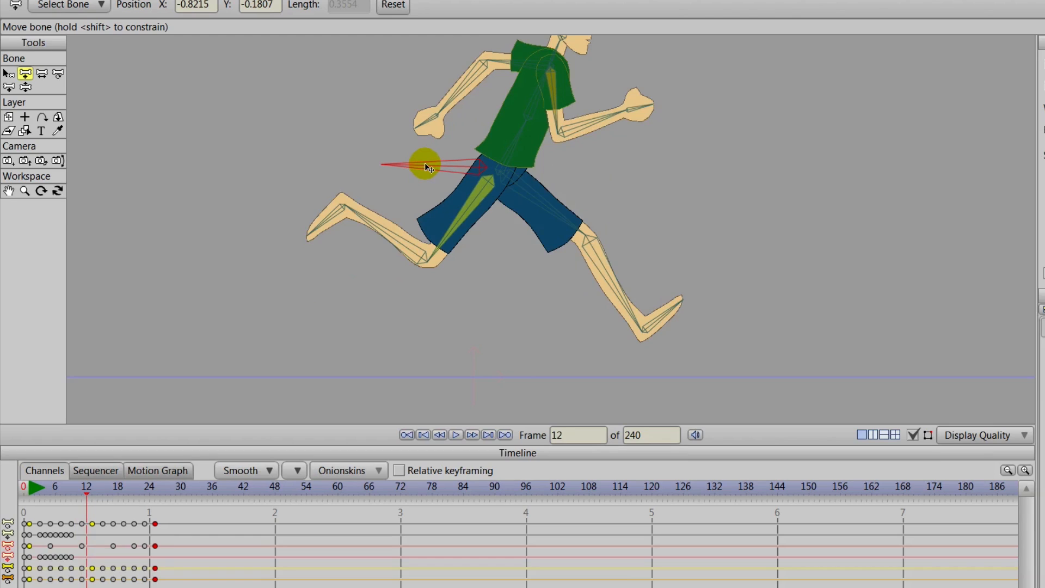
{"action": "key", "text": "Right"}
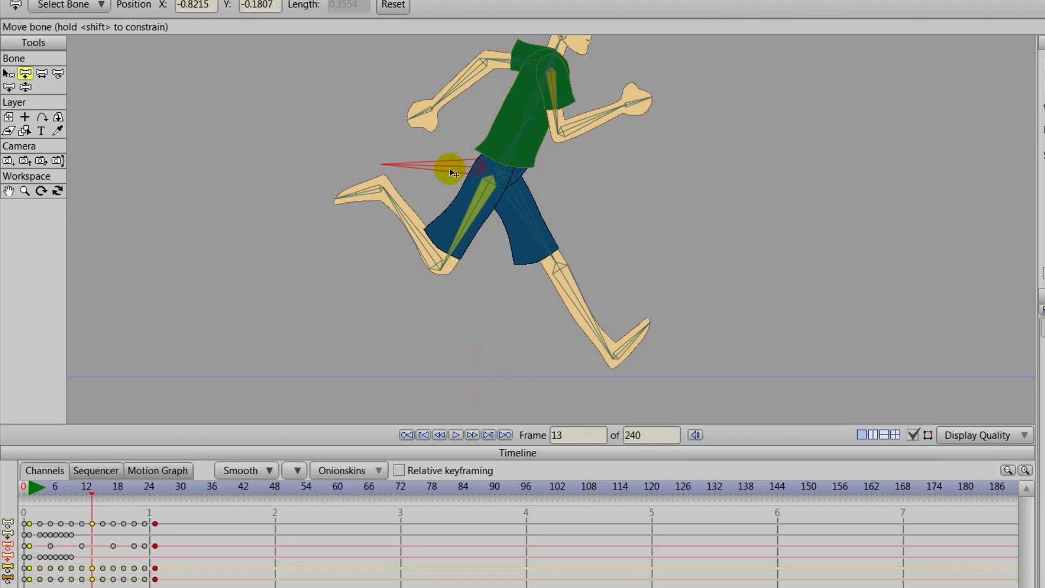
{"action": "left_click_drag", "start_coordinate": [459, 168], "coordinate": [457, 177]}
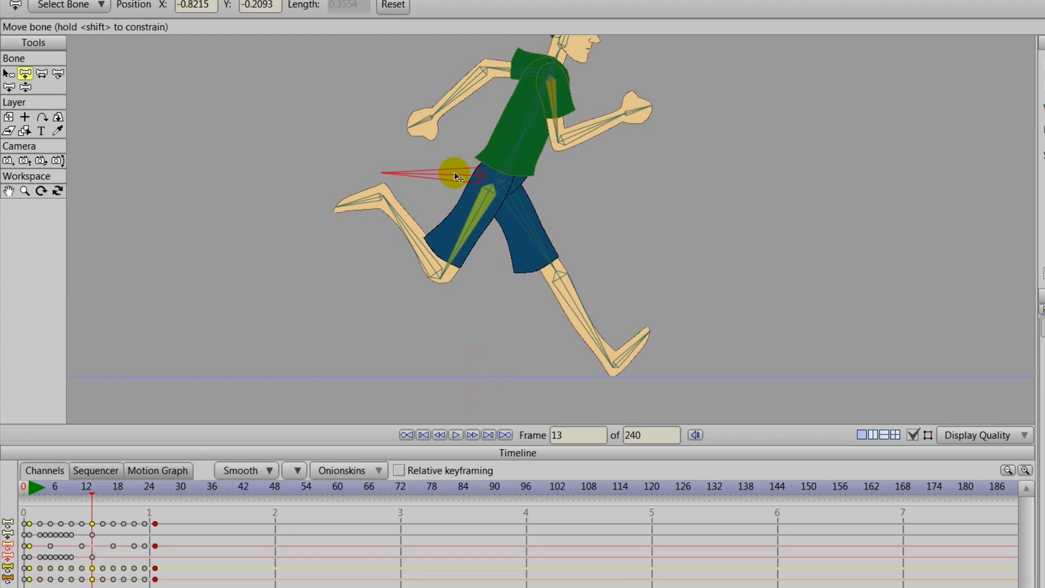
Move the root bone to Y about -0.1983 at frame 14 and lower it at frame 15 until the front foot meets the ground line.
{"action": "key", "text": "Right"}
{"action": "left_click_drag", "start_coordinate": [454, 175], "coordinate": [456, 171]}
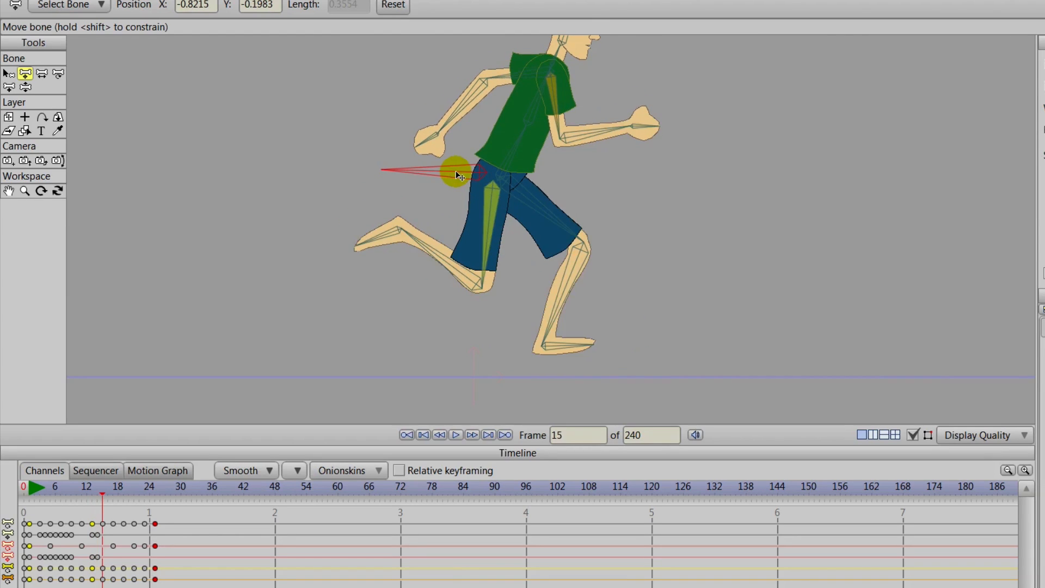
{"action": "mouse_move", "coordinate": [458, 175]}
{"action": "left_mouse_down"}
{"action": "mouse_move", "coordinate": [449, 196]}
{"action": "mouse_move", "coordinate": [456, 185]}
{"action": "left_mouse_up"}
Raise the root bone gradually from Y about -0.2356 at frame 16 to about -0.1280 at frame 18.
{"action": "key", "text": "ctrl+Right"}
{"action": "key", "text": "ctrl+Right"}
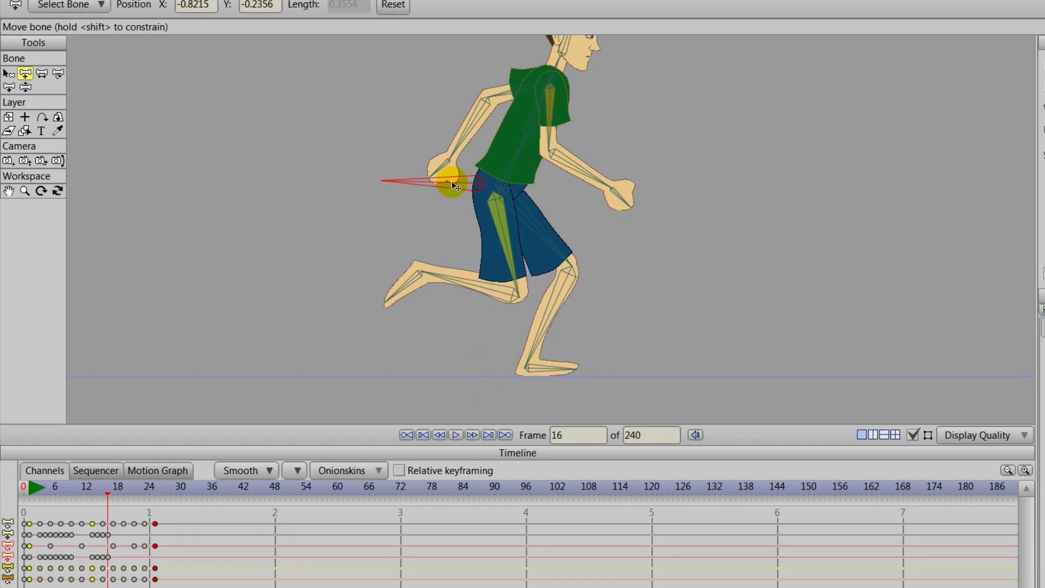
{"action": "left_click_drag", "start_coordinate": [452, 184], "coordinate": [445, 157]}
{"action": "key", "text": "ctrl+Right"}
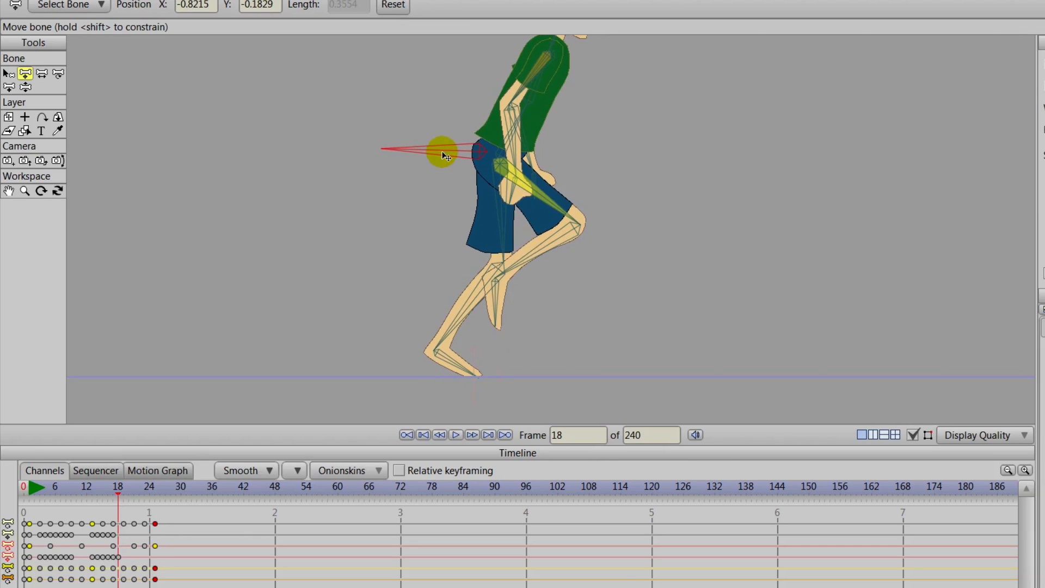
Lower the root bone gradually from Y about -0.1390 at frame 19 to about -0.1939 at frame 21, keeping the rear toes on the ground line.
{"action": "key", "text": "ctrl+Right"}
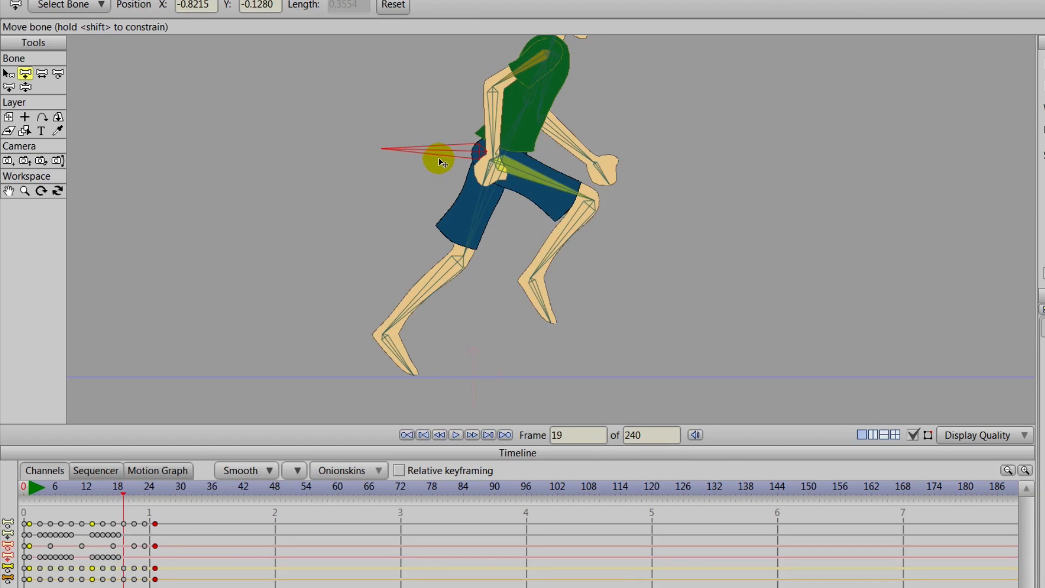
{"action": "left_click_drag", "start_coordinate": [443, 150], "coordinate": [434, 165]}
{"action": "key", "text": "ctrl+Right"}
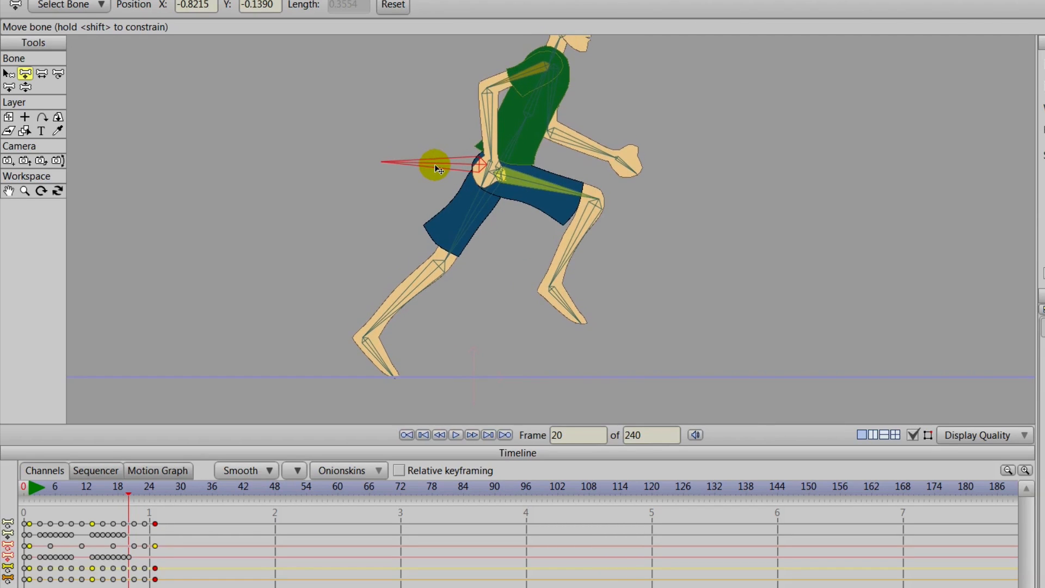
{"action": "key", "text": "ctrl+Right"}
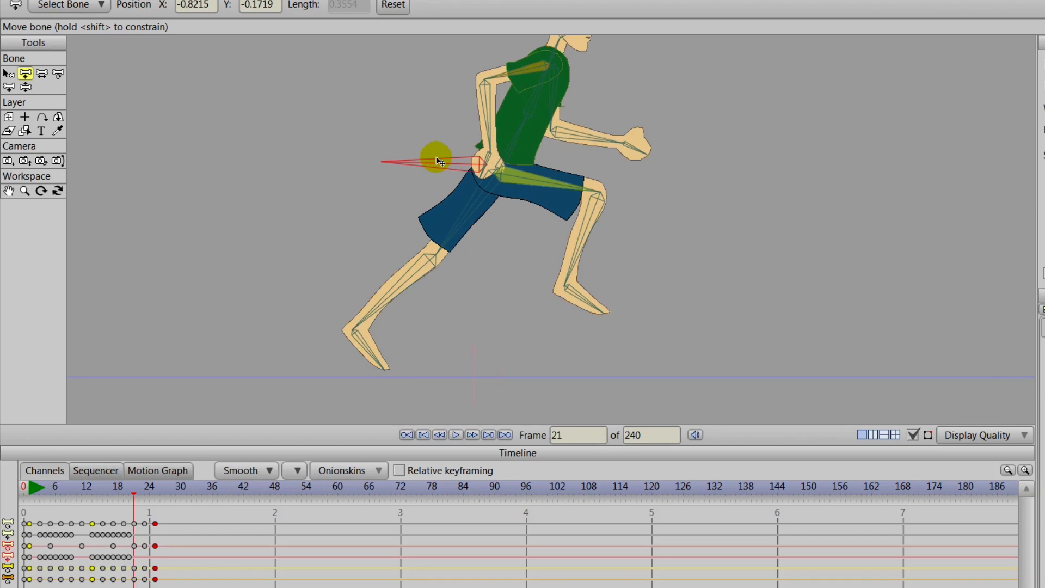
{"action": "left_click_drag", "start_coordinate": [440, 161], "coordinate": [438, 168]}
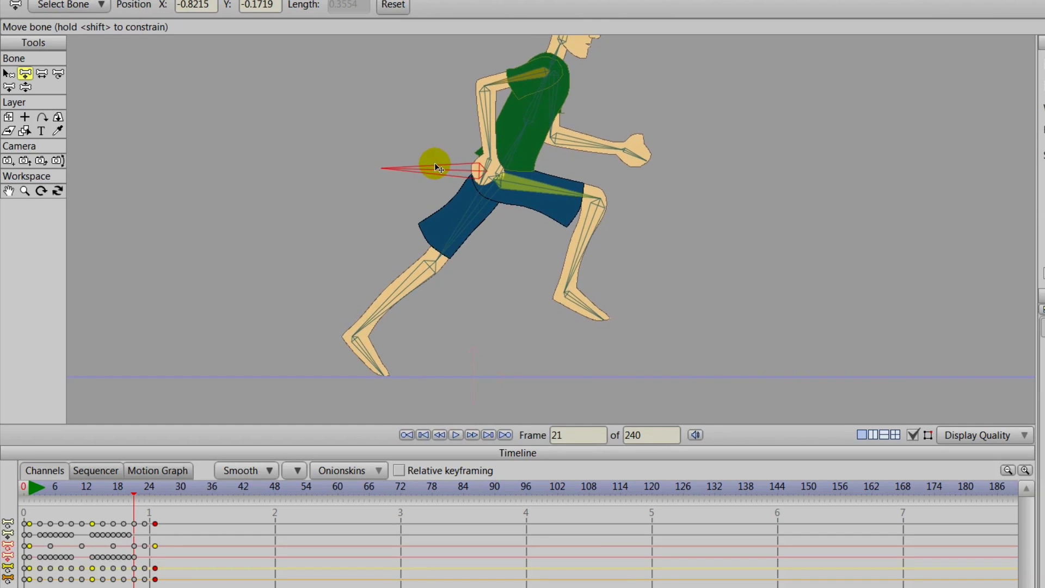
At frame 25, lower the root bone to Y about -0.2312 so the front heel rests on the ground line.
{"action": "key", "text": "ctrl+Right"}
{"action": "key", "text": "ctrl+Right"}
{"action": "key", "text": "ctrl+Right"}
{"action": "key", "text": "ctrl+Right"}
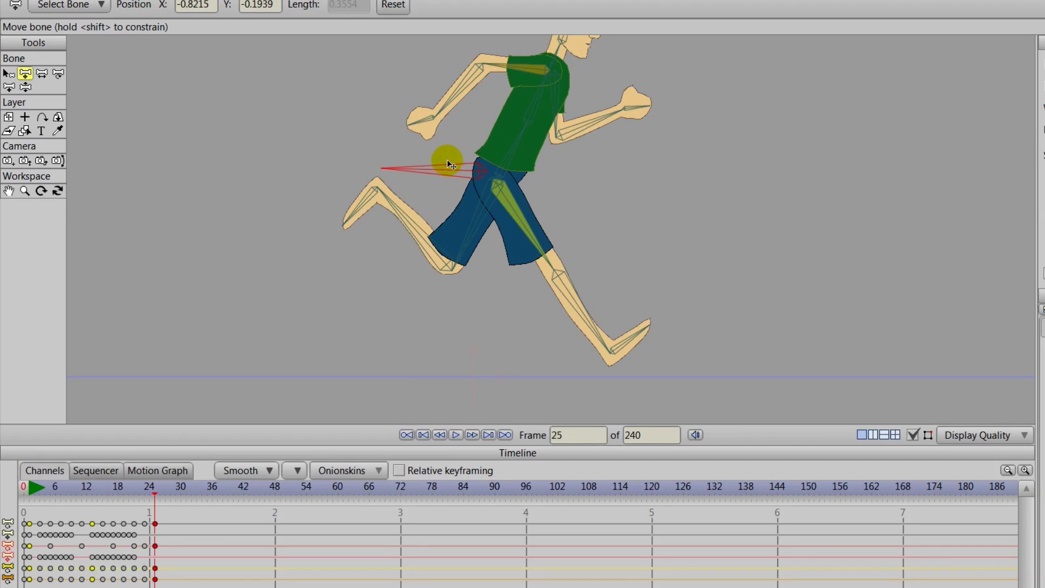
{"action": "left_click_drag", "start_coordinate": [448, 171], "coordinate": [441, 181]}
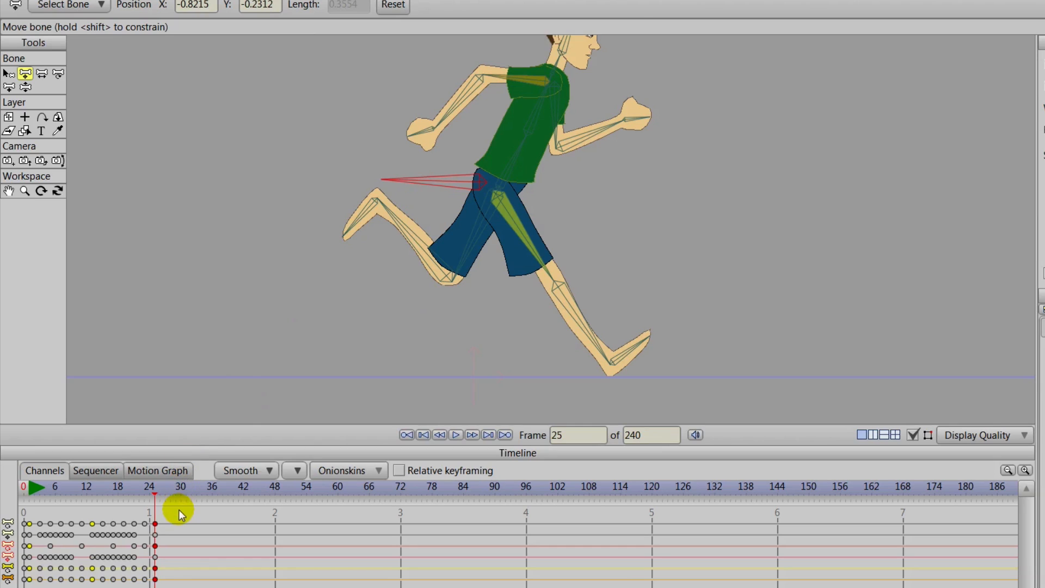
Select all keyframes at frame 25 and set their interpolation to Cycle, absolute, back to frame 2.
{"action": "left_click_drag", "start_coordinate": [176, 512], "coordinate": [139, 586]}
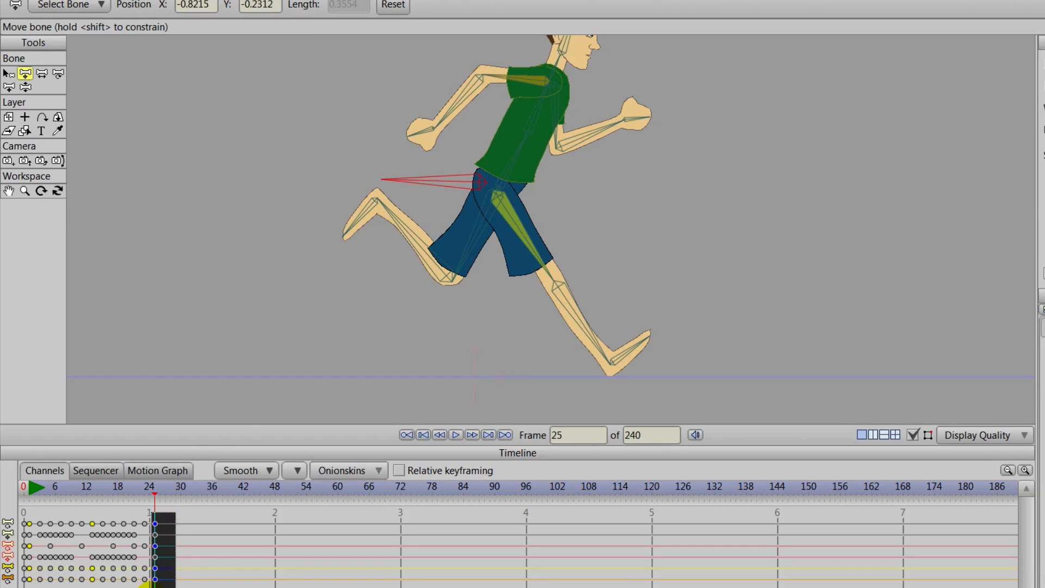
{"action": "right_click", "coordinate": [155, 526]}
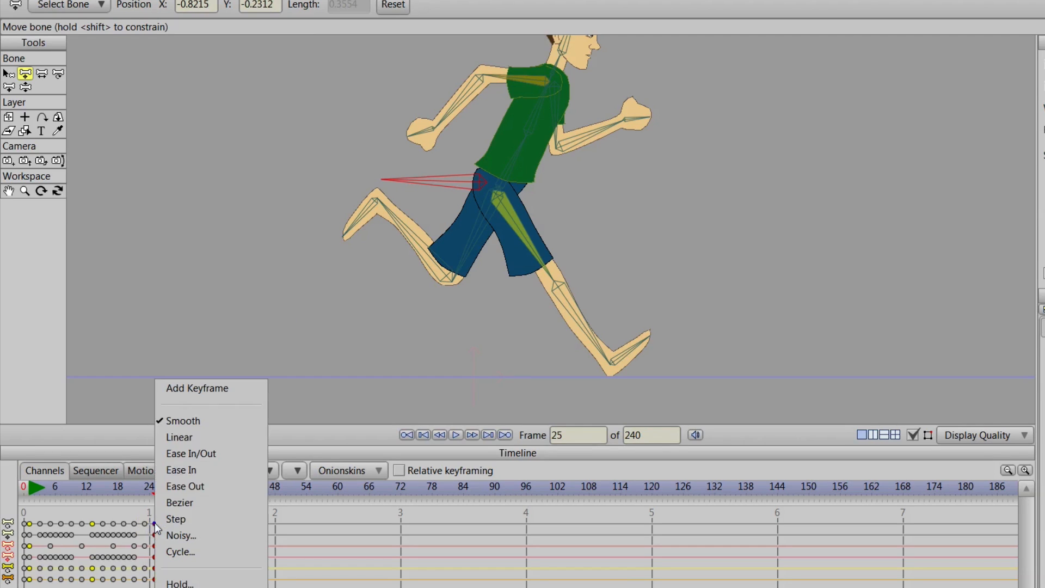
{"action": "left_click", "coordinate": [185, 552]}
{"action": "type", "text": "2"}
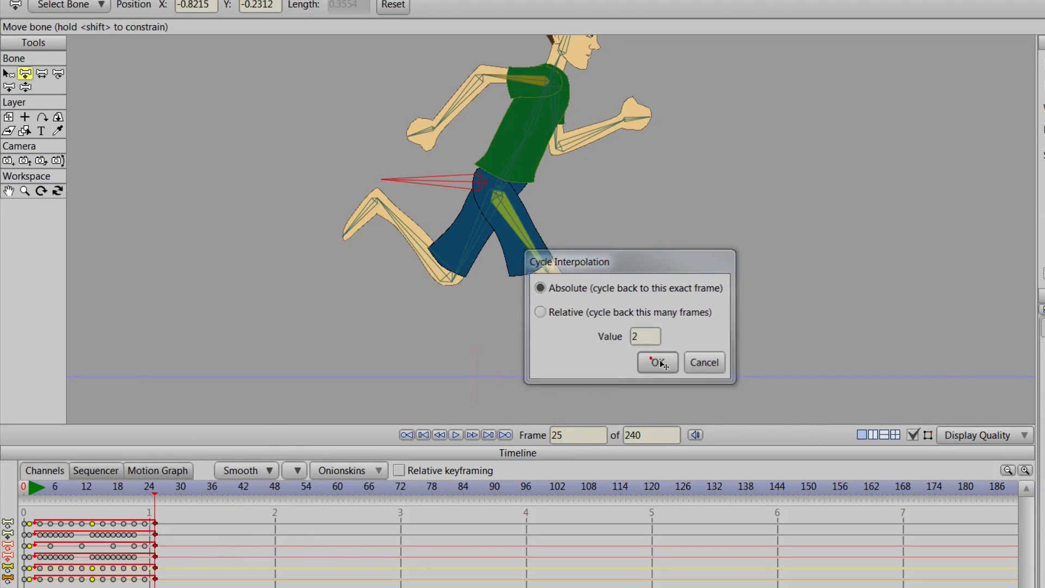
{"action": "left_click", "coordinate": [638, 370]}
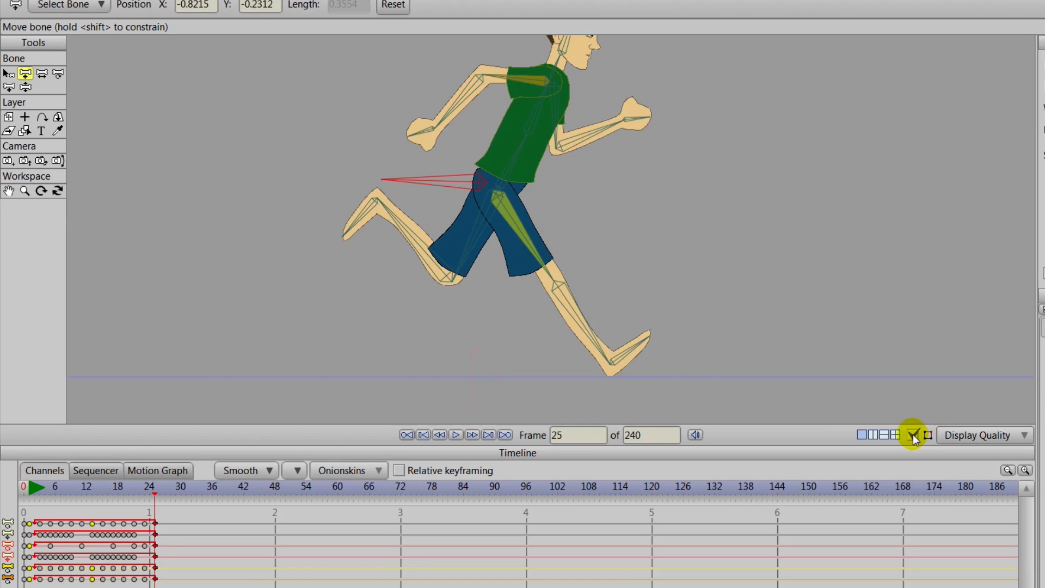
Hide the bones and play the animation to check the full run cycle.
{"action": "left_click", "coordinate": [912, 434]}
{"action": "scroll", "coordinate": [562, 345], "scroll_direction": "down", "scroll_amount": 3}
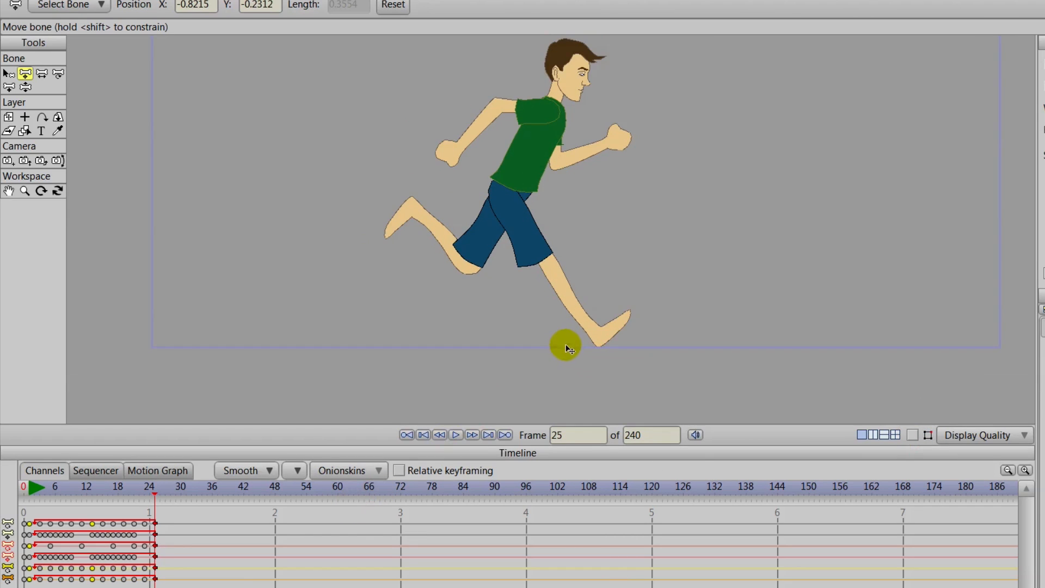
{"action": "left_click", "coordinate": [455, 434]}
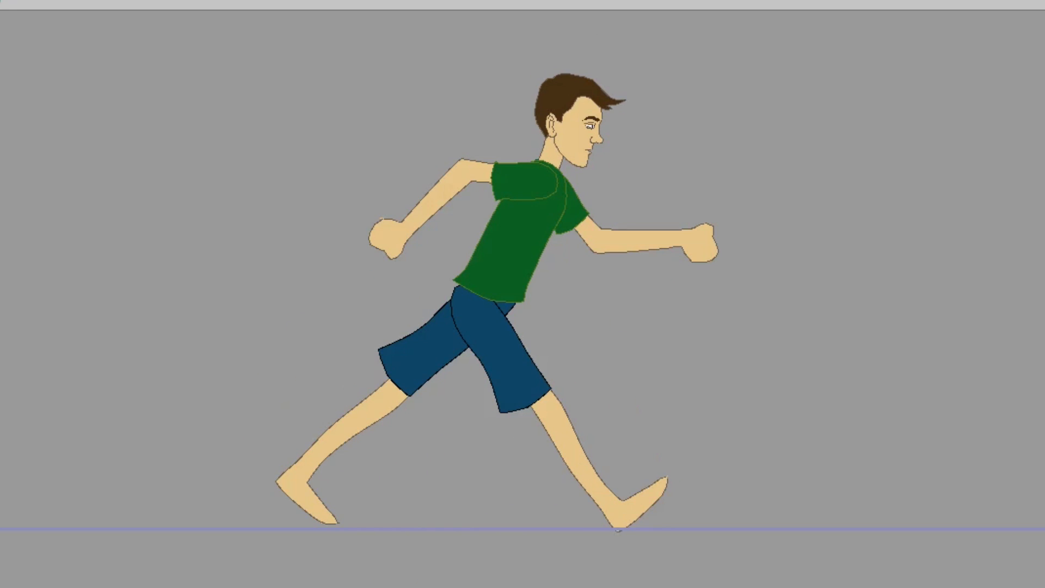
Set the frame 25 keyframes back to Smooth interpolation.
{"action": "right_click", "coordinate": [163, 523]}
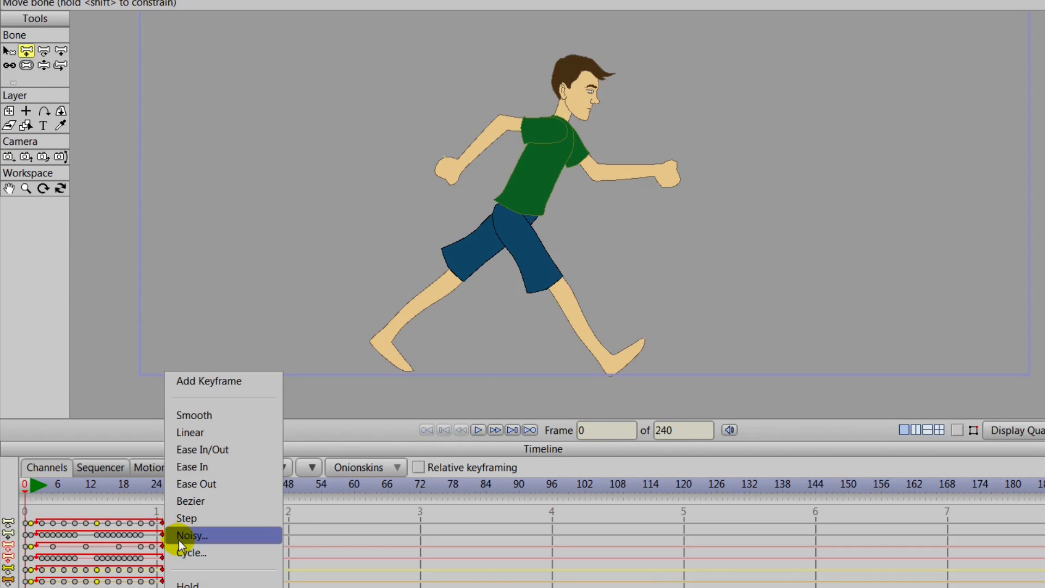
{"action": "left_click", "coordinate": [217, 416]}
Show the bones and raise the root bone slightly at frame 3, to Y about -0.2586, and at frame 15 to soften the body's dip.
{"action": "left_click_drag", "start_coordinate": [25, 490], "coordinate": [40, 501]}
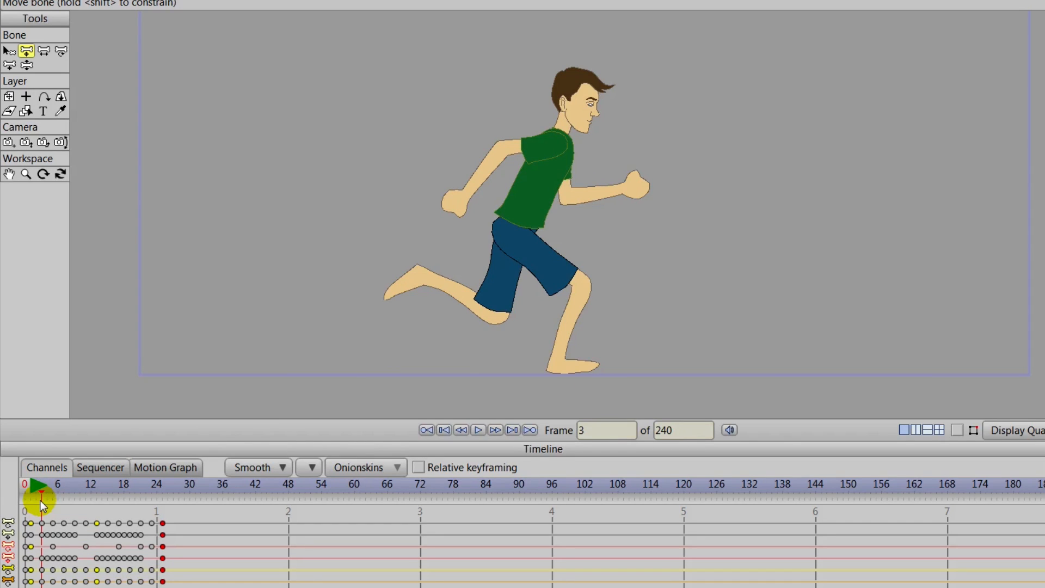
{"action": "left_click_drag", "start_coordinate": [40, 501], "coordinate": [42, 530]}
{"action": "left_click", "coordinate": [957, 431]}
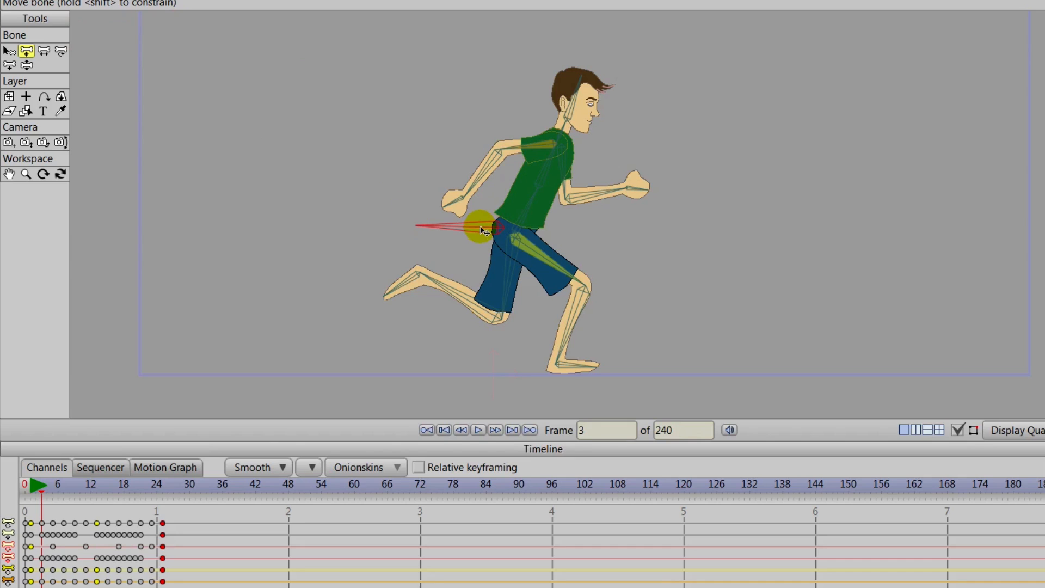
{"action": "left_click_drag", "start_coordinate": [480, 226], "coordinate": [483, 217]}
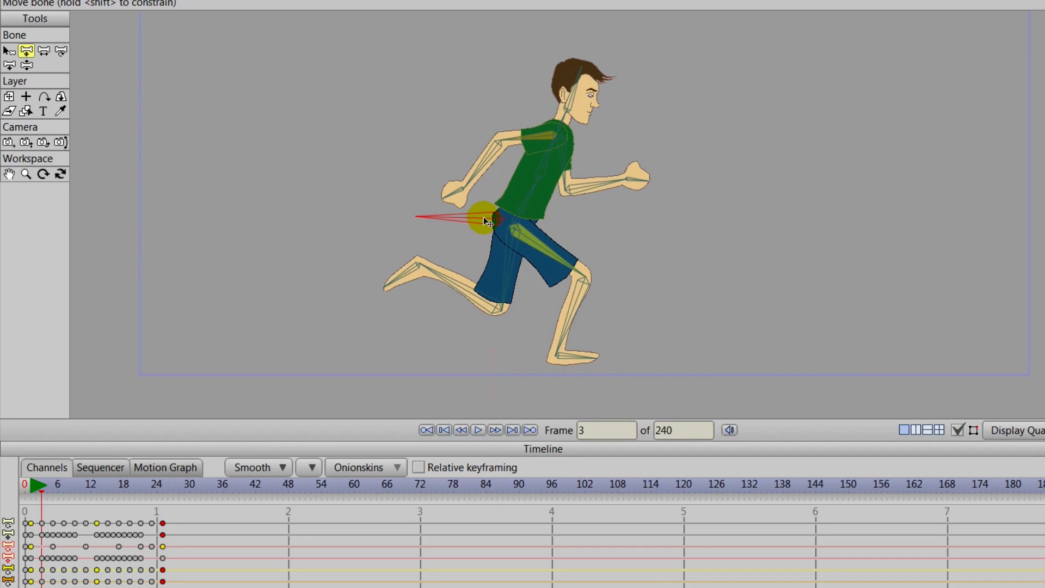
{"action": "left_click_drag", "start_coordinate": [39, 500], "coordinate": [108, 504]}
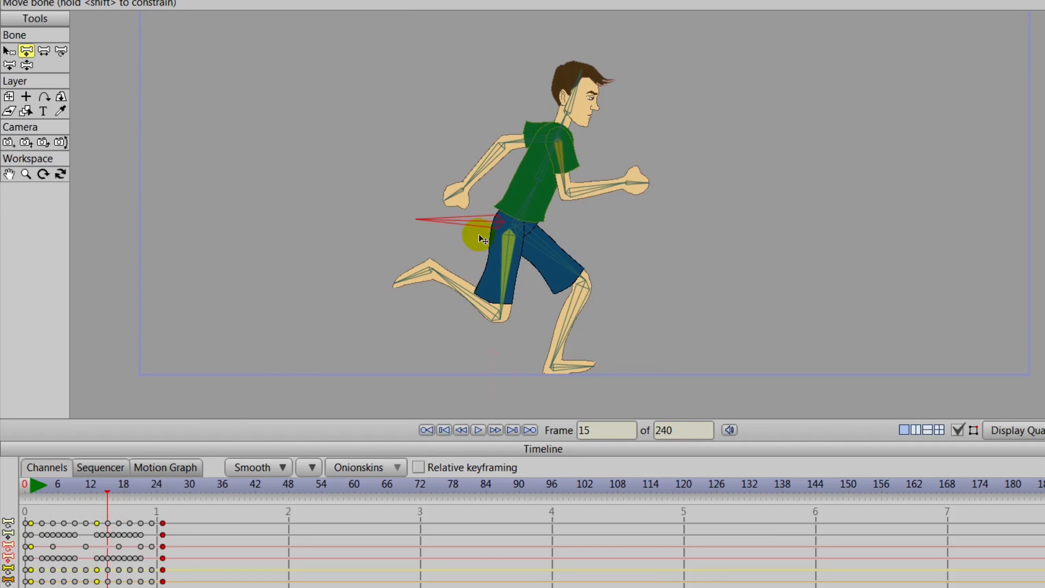
{"action": "left_click_drag", "start_coordinate": [478, 219], "coordinate": [477, 209]}
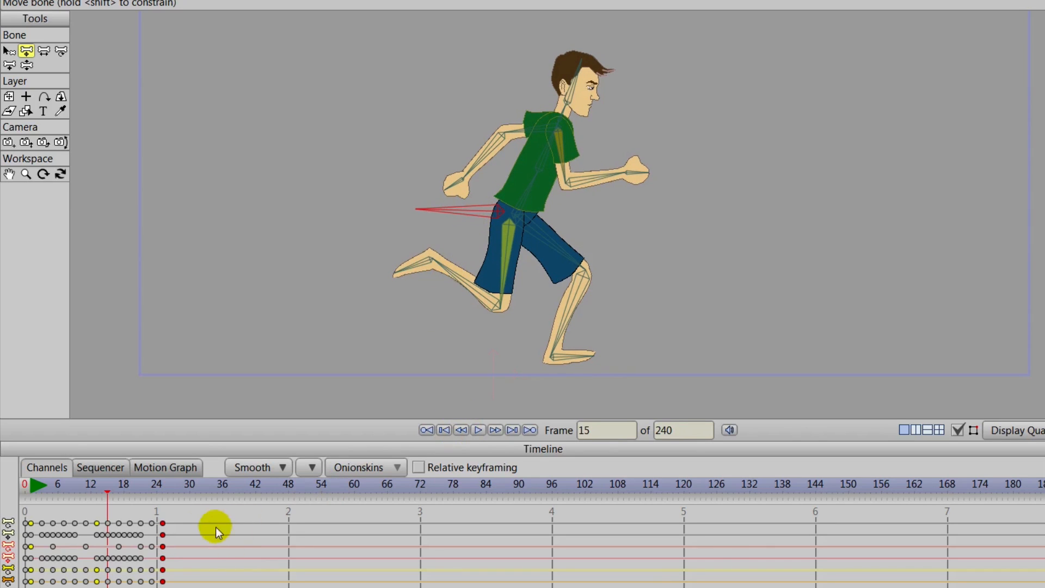
Set all frame 25 keyframes to Cycle interpolation again, absolute, with the value 2.
{"action": "left_click_drag", "start_coordinate": [185, 513], "coordinate": [170, 549]}
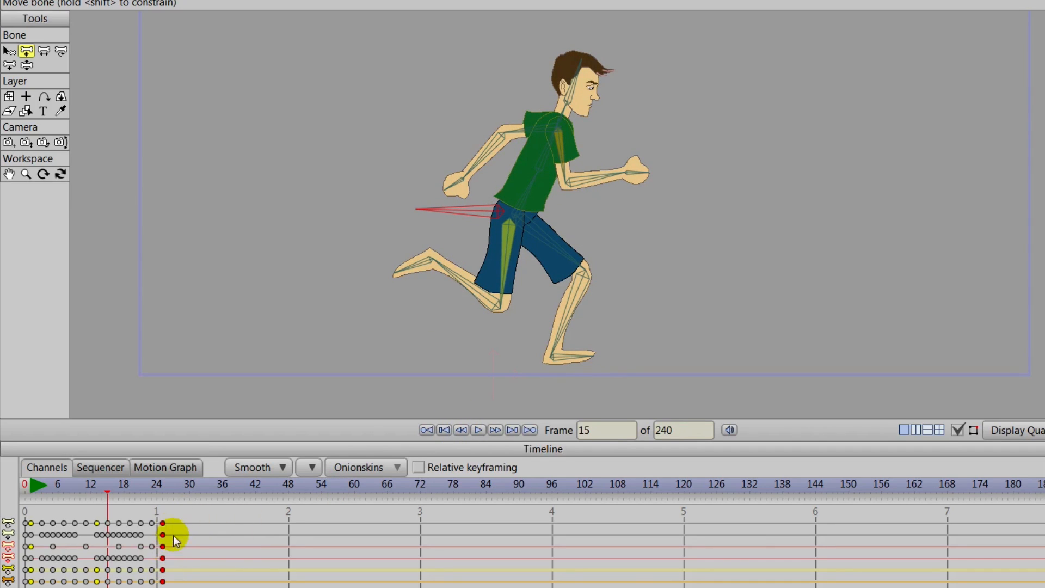
{"action": "right_click", "coordinate": [163, 524]}
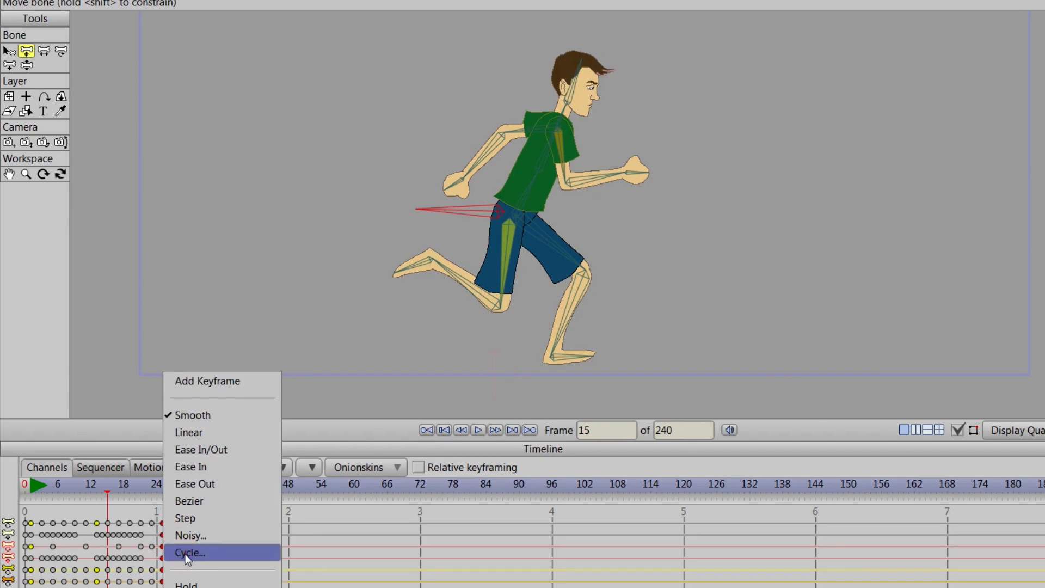
{"action": "left_click", "coordinate": [185, 553]}
{"action": "key", "text": "BackSpace"}
{"action": "type", "text": "2"}
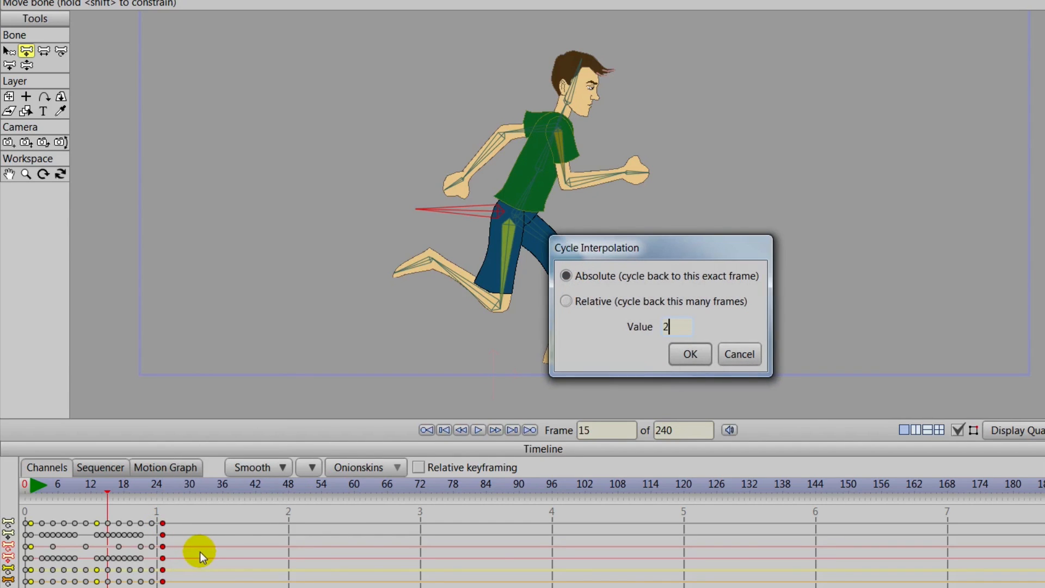
{"action": "key", "text": "Return"}
Hide the bones and replay the cycle to check the softened vertical movement.
{"action": "left_click", "coordinate": [958, 430]}
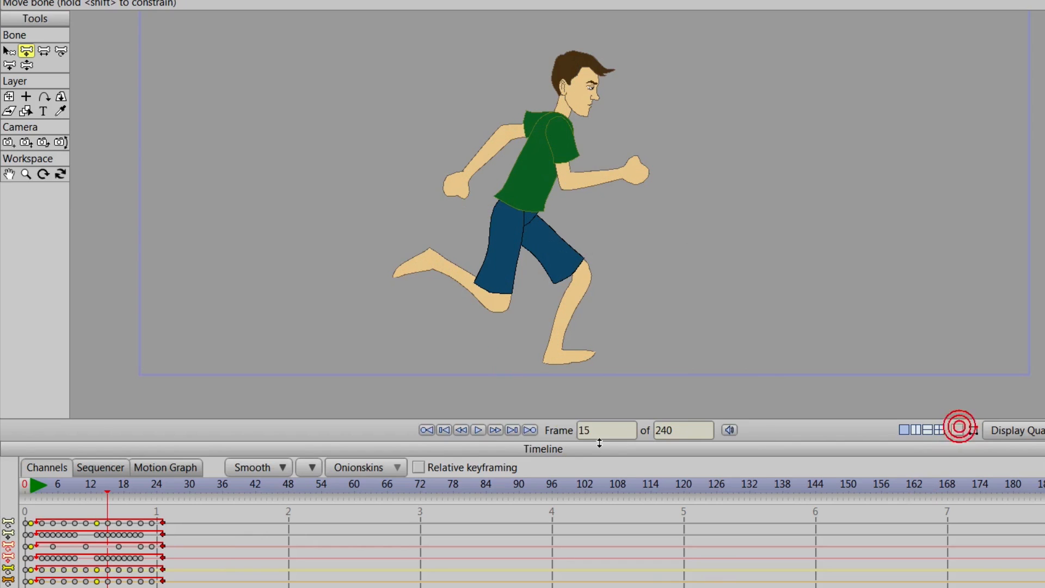
{"action": "left_click", "coordinate": [440, 430]}
{"action": "left_click", "coordinate": [478, 430]}
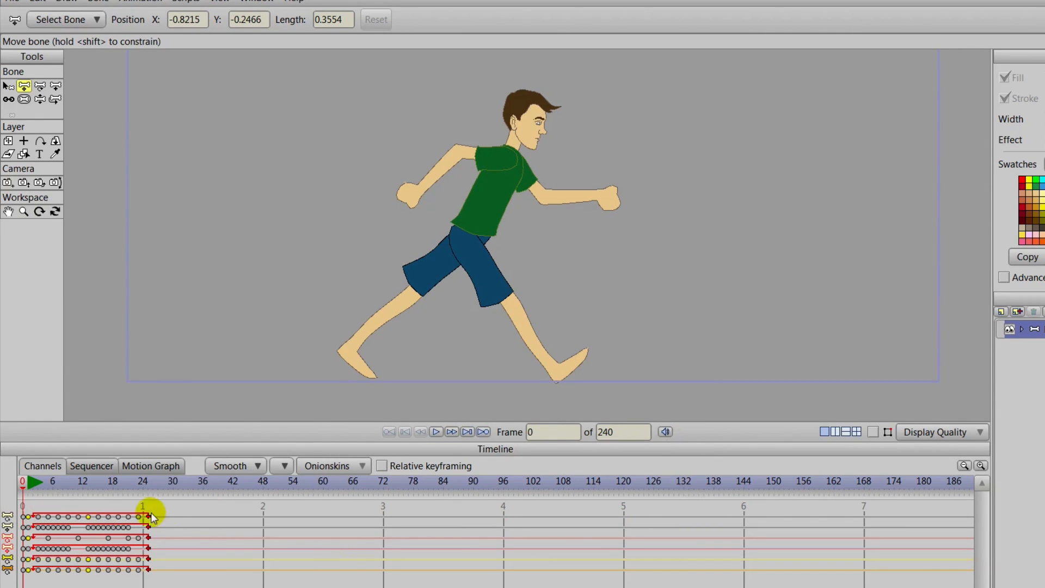
Select all keyframes at frame 25 and return them to Smooth interpolation.
{"action": "left_click_drag", "start_coordinate": [179, 504], "coordinate": [131, 587]}
{"action": "right_click", "coordinate": [148, 514]}
{"action": "left_click", "coordinate": [182, 419]}
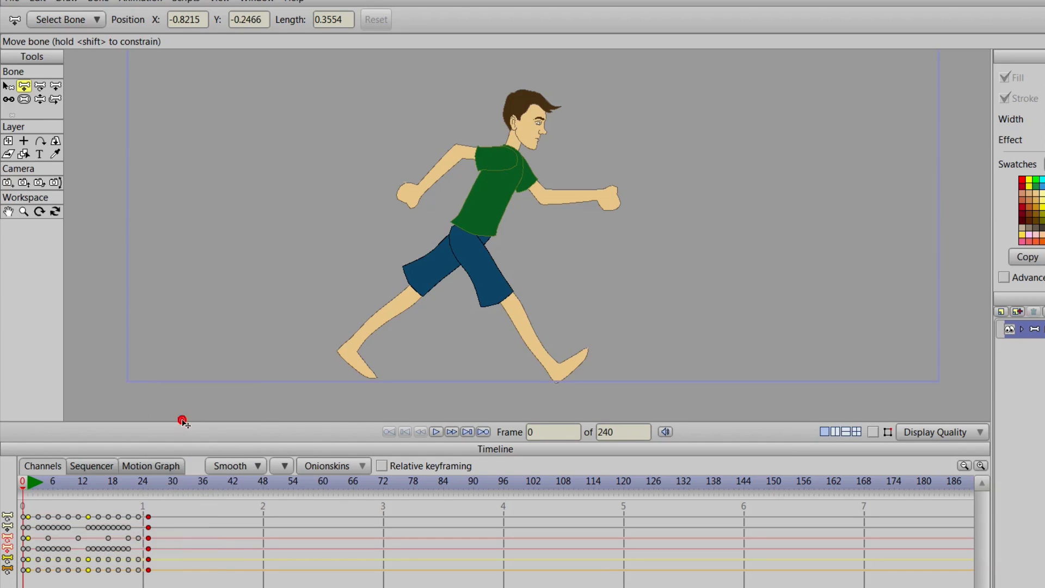
At frame 3, show the bones and squash the torso by scaling the lower spine bone to about 0.8850.
{"action": "left_click_drag", "start_coordinate": [21, 485], "coordinate": [38, 495]}
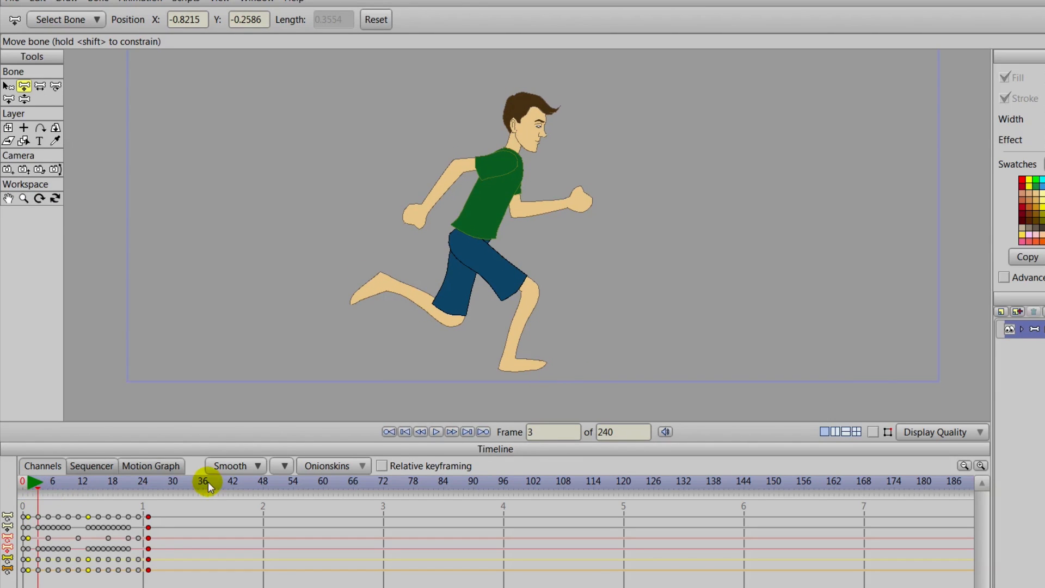
{"action": "left_click", "coordinate": [874, 431]}
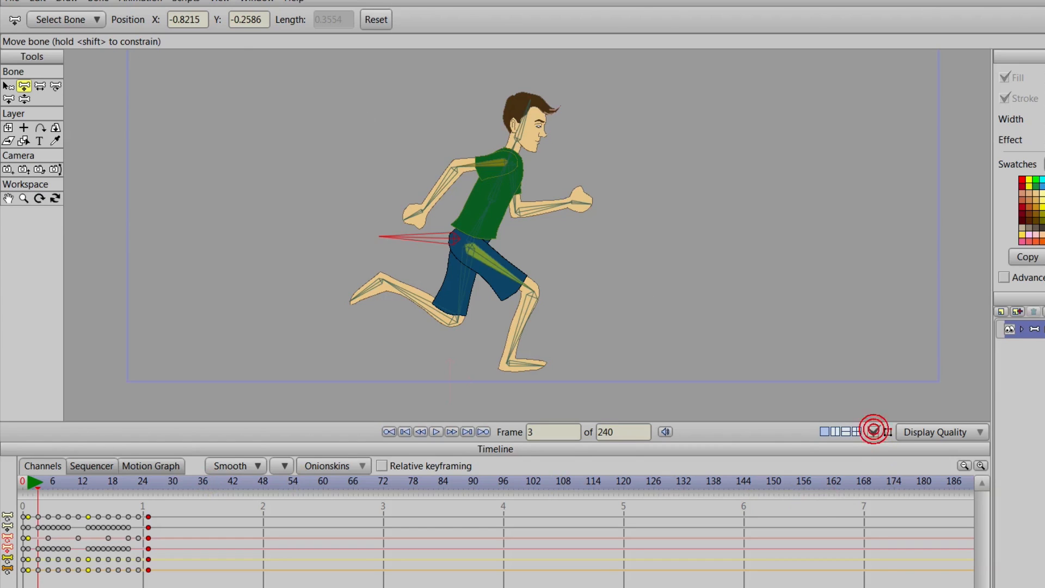
{"action": "left_click", "coordinate": [39, 86]}
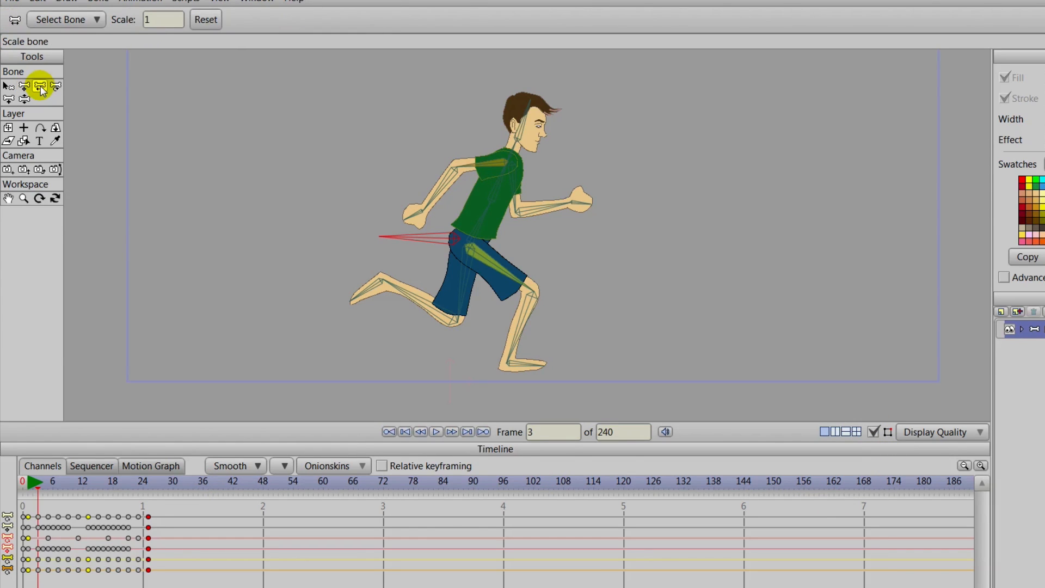
{"action": "left_click", "coordinate": [483, 227]}
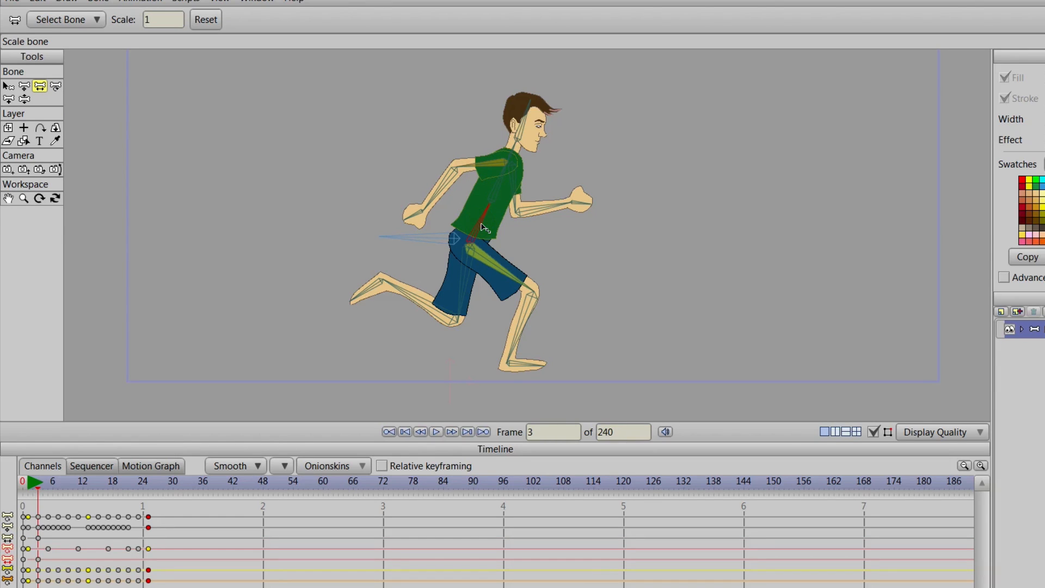
{"action": "left_click_drag", "start_coordinate": [484, 227], "coordinate": [473, 230]}
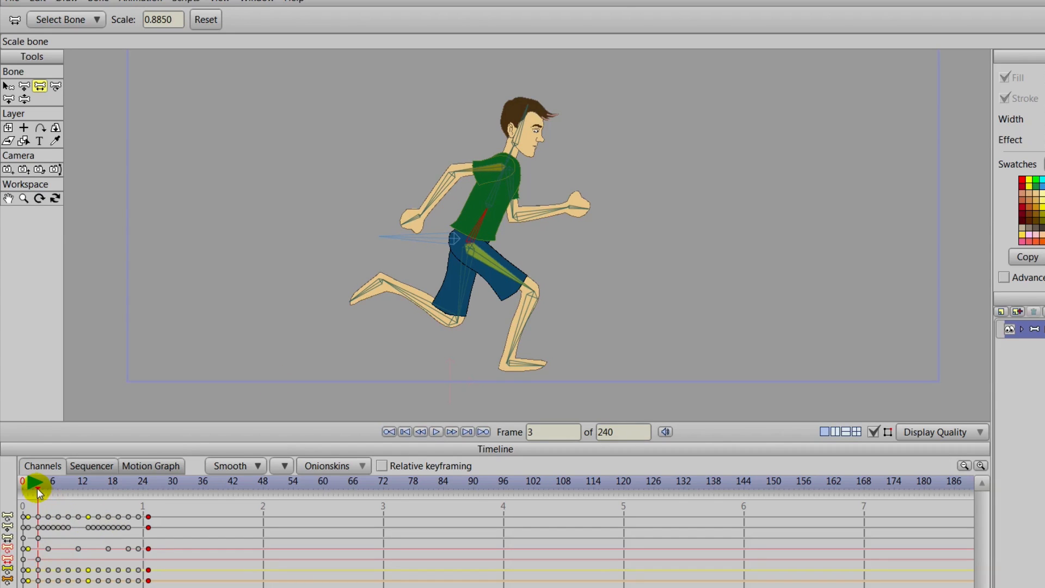
At frame 9, reset the lower spine bone's scale and stretch the torso by scaling the bone to 1.09.
{"action": "left_click_drag", "start_coordinate": [37, 488], "coordinate": [47, 491]}
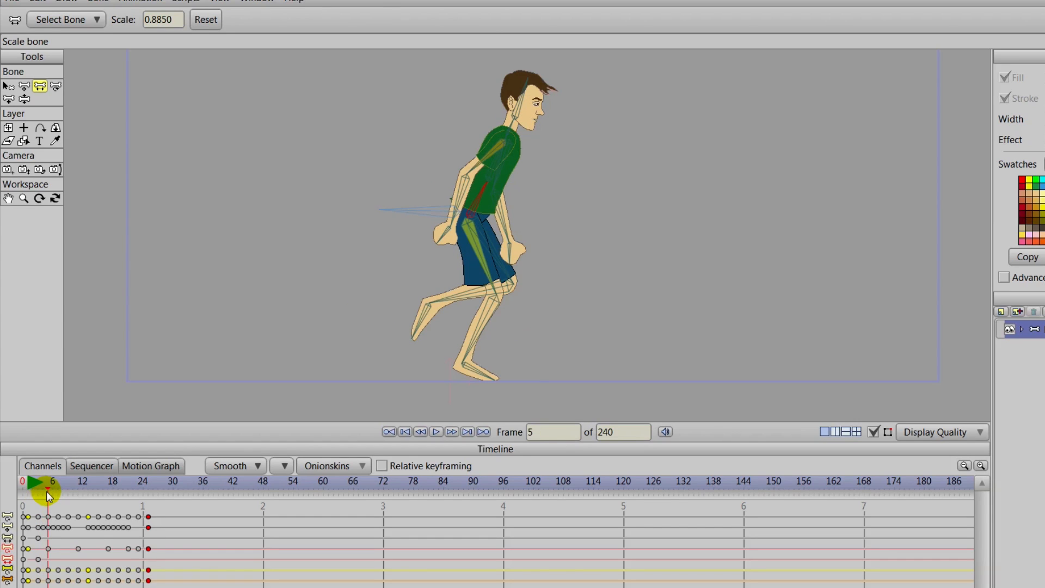
{"action": "left_click_drag", "start_coordinate": [47, 491], "coordinate": [62, 495]}
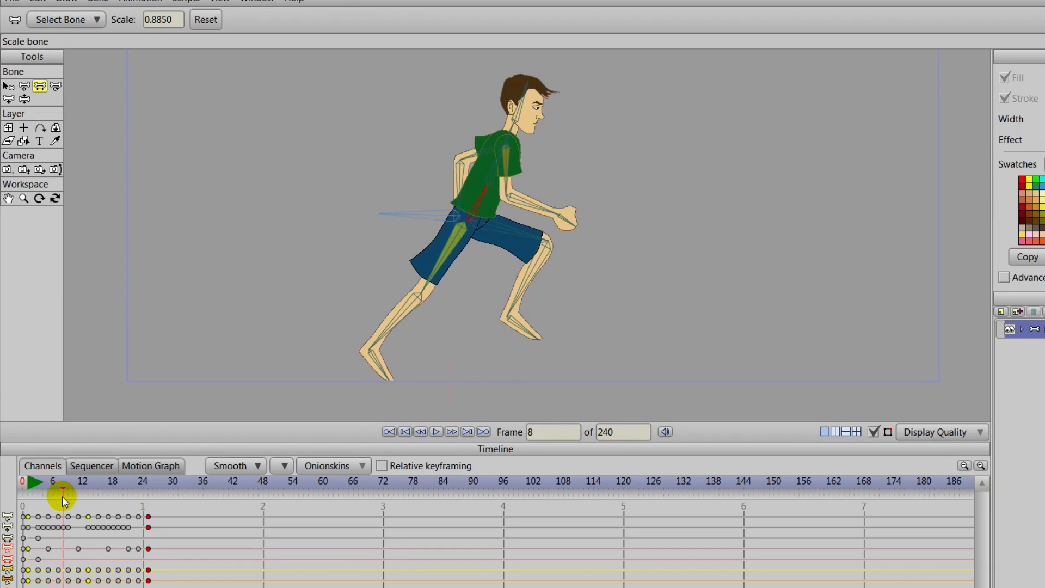
{"action": "left_click_drag", "start_coordinate": [62, 495], "coordinate": [68, 495]}
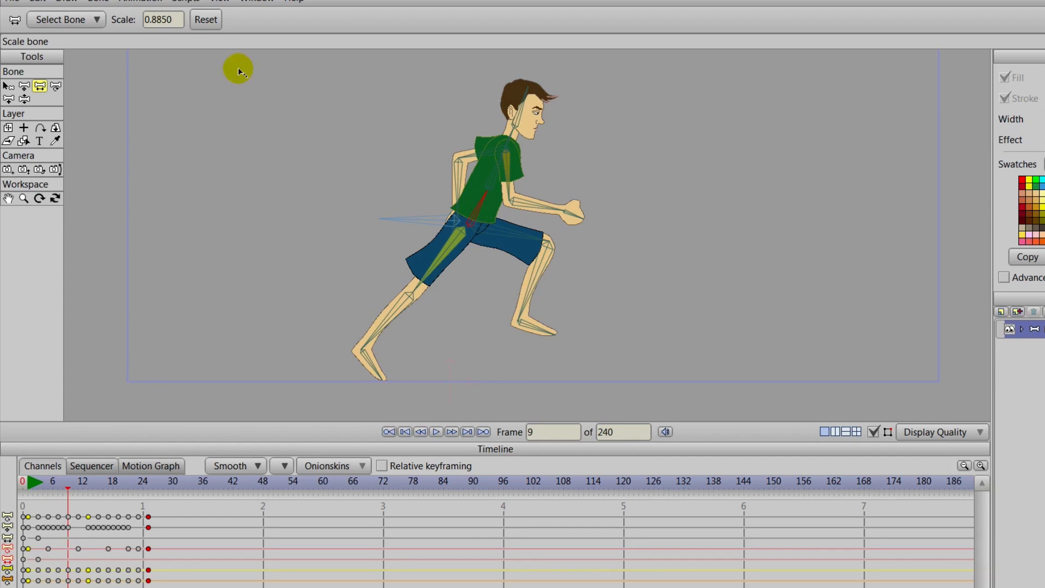
{"action": "left_click", "coordinate": [203, 19]}
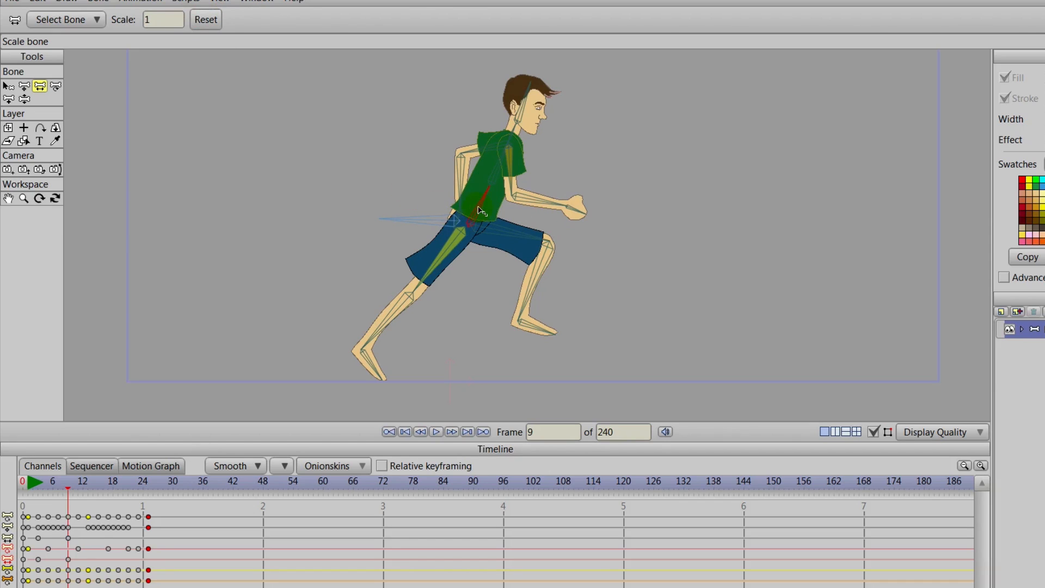
{"action": "left_click_drag", "start_coordinate": [482, 207], "coordinate": [487, 211]}
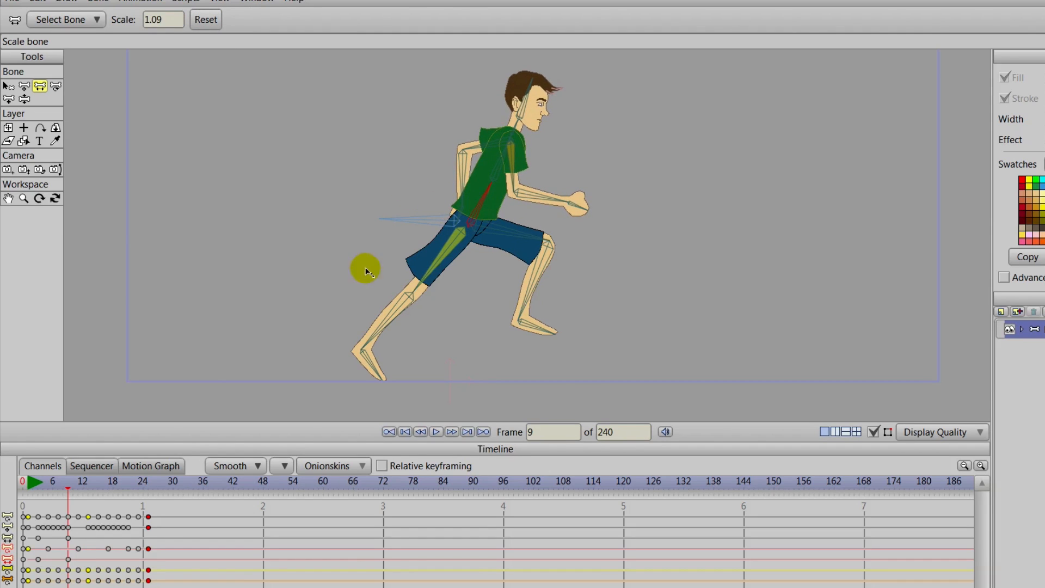
Copy the torso squash scale keyframe from frame 3 to frame 15.
{"action": "left_click_drag", "start_coordinate": [68, 487], "coordinate": [98, 517]}
{"action": "key", "text": "b"}
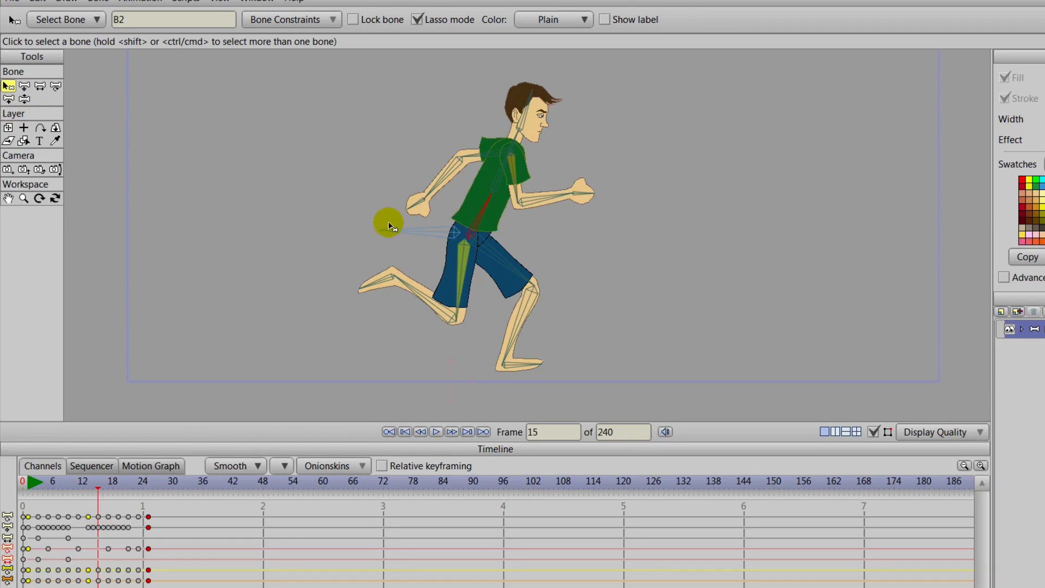
{"action": "left_click", "coordinate": [38, 558]}
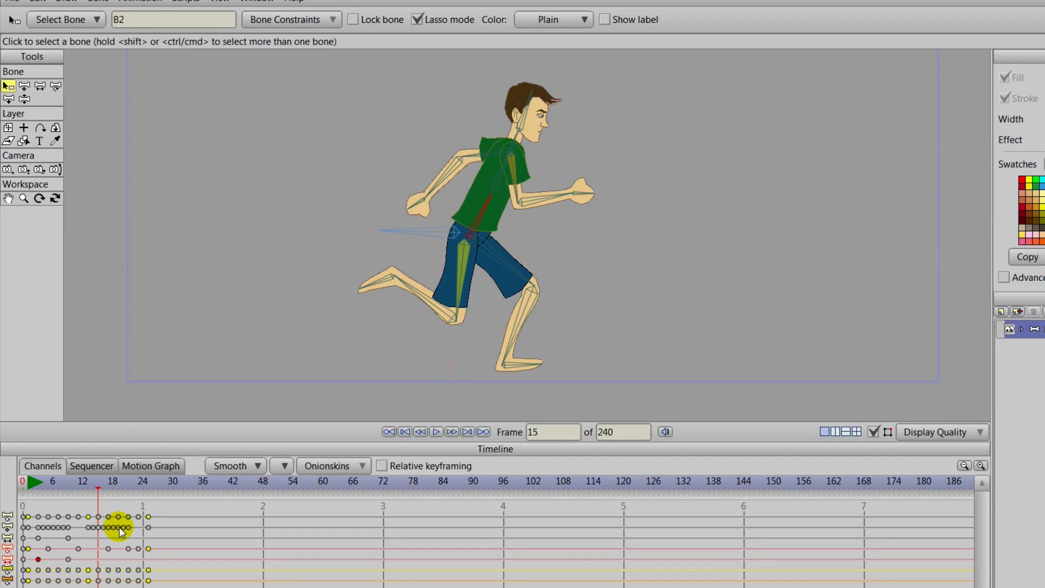
{"action": "key", "text": "ctrl+v"}
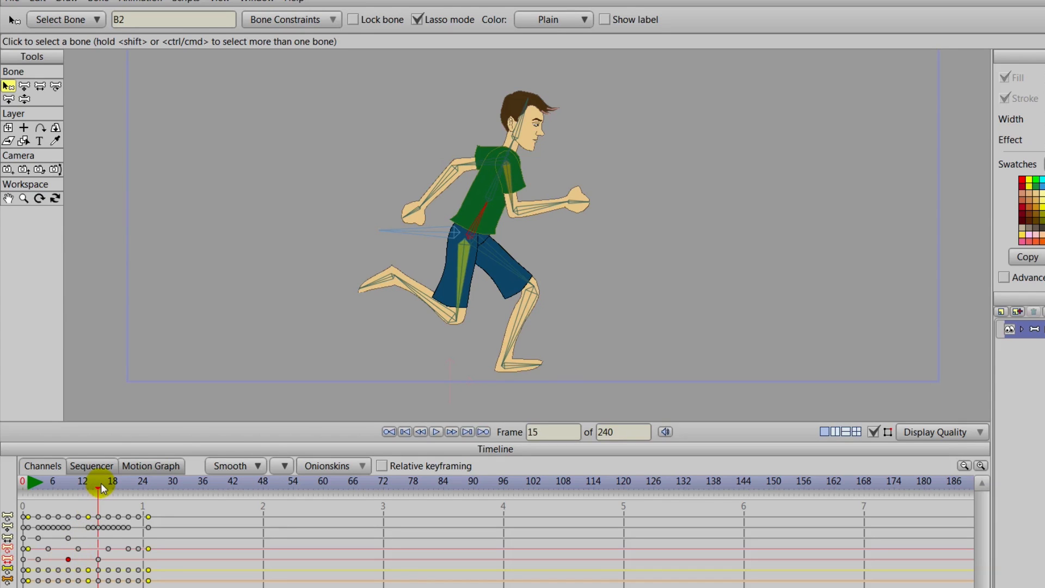
Copy the torso stretch scale keyframe from frame 9 to frame 21.
{"action": "left_click_drag", "start_coordinate": [100, 482], "coordinate": [70, 494]}
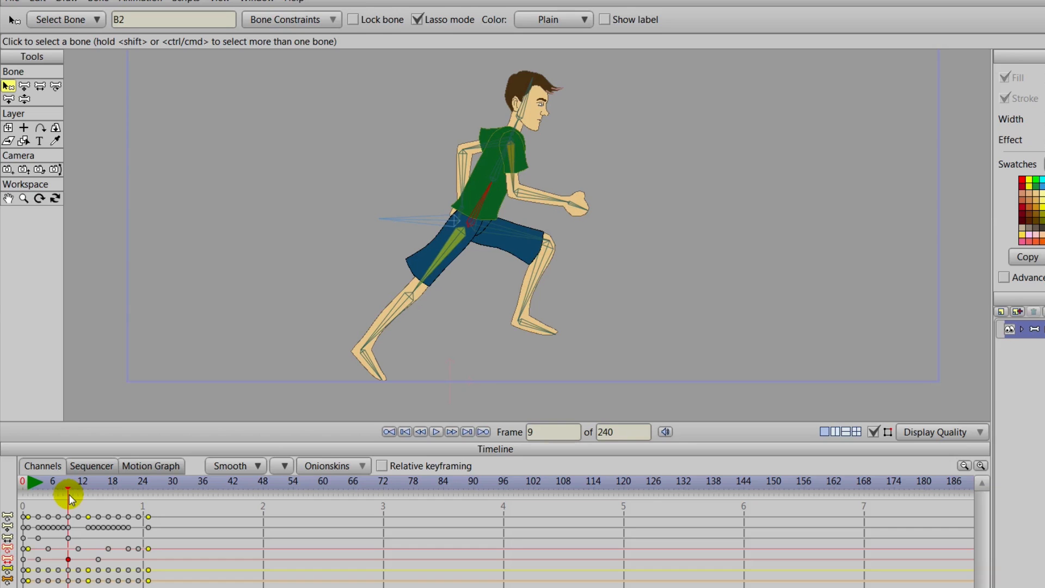
{"action": "left_click_drag", "start_coordinate": [70, 494], "coordinate": [128, 506]}
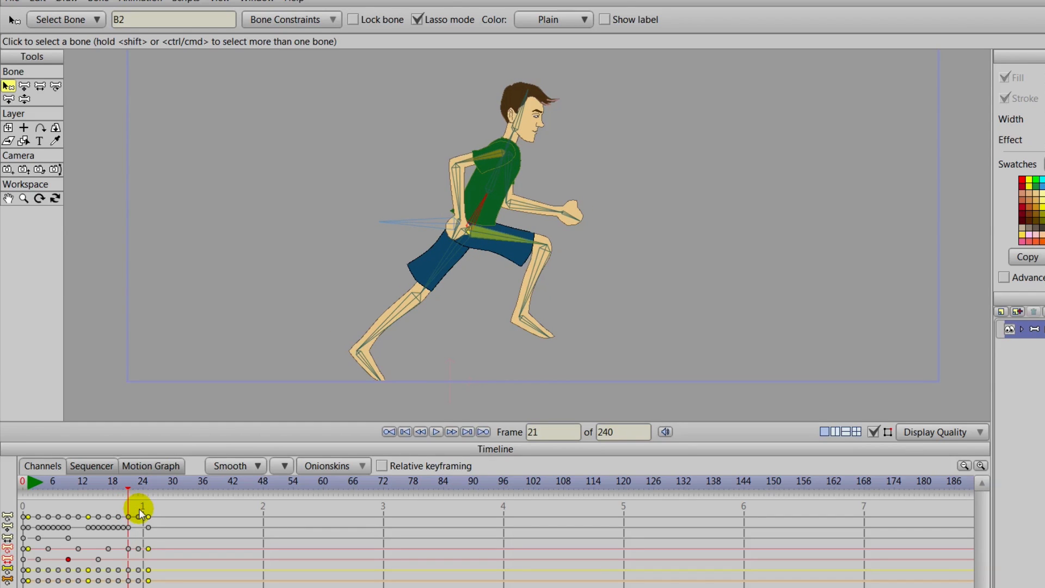
{"action": "key", "text": "ctrl+v"}
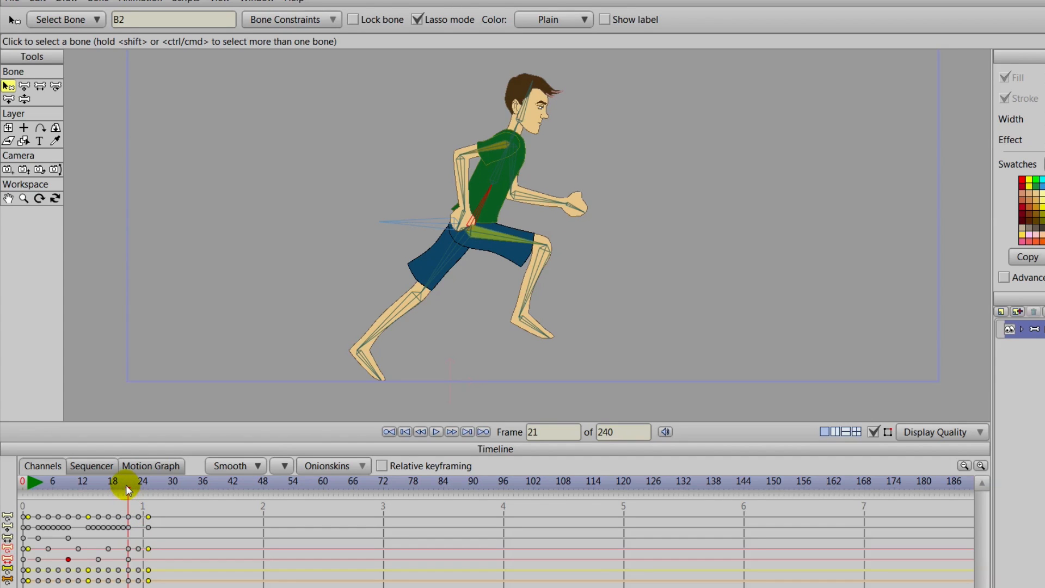
Reset the lower spine bone's scale to 1 at frames 11, 13 and 25.
{"action": "left_click_drag", "start_coordinate": [130, 482], "coordinate": [77, 510]}
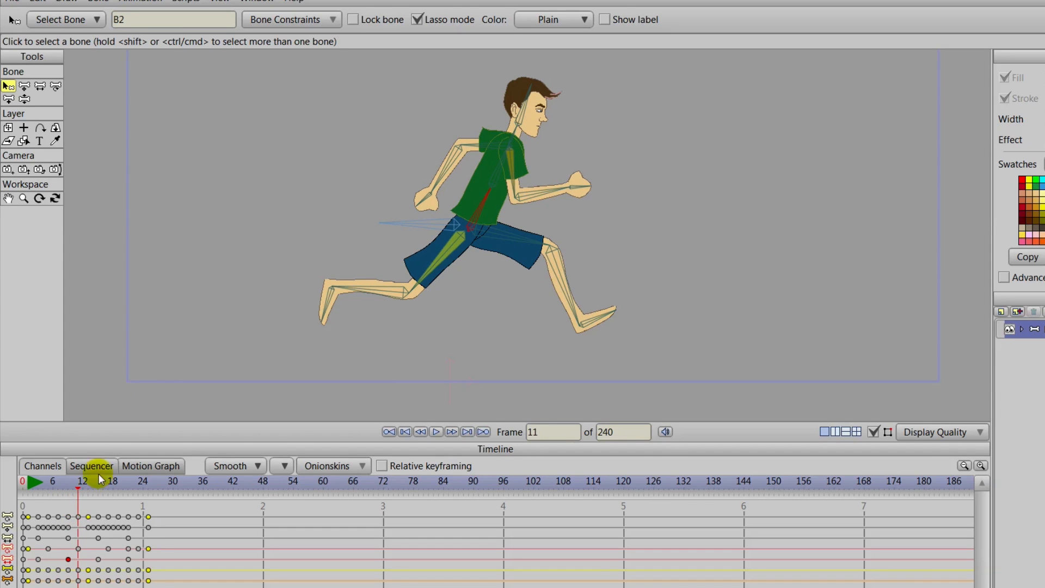
{"action": "left_click", "coordinate": [43, 88]}
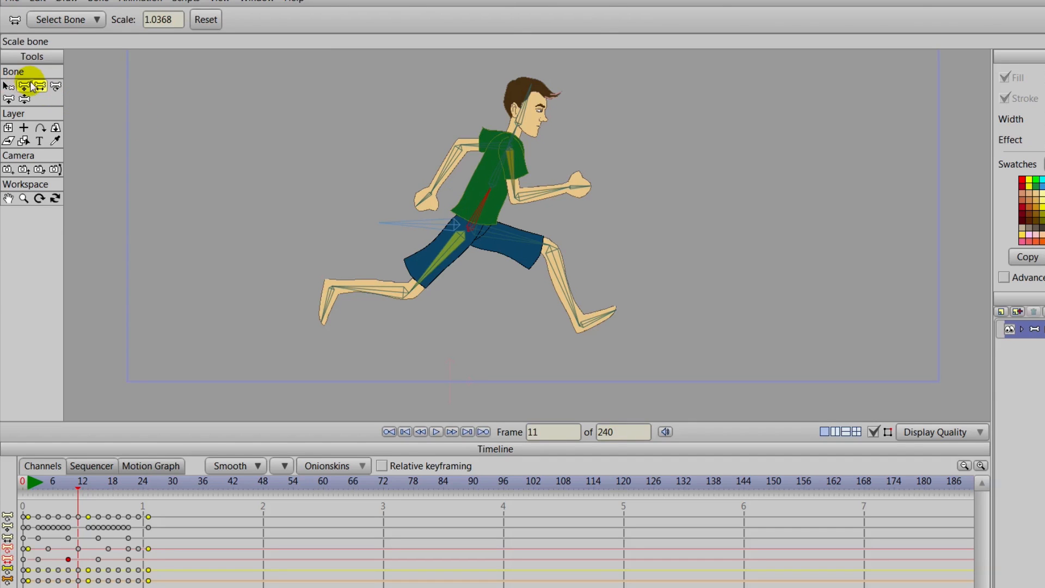
{"action": "left_click", "coordinate": [205, 20]}
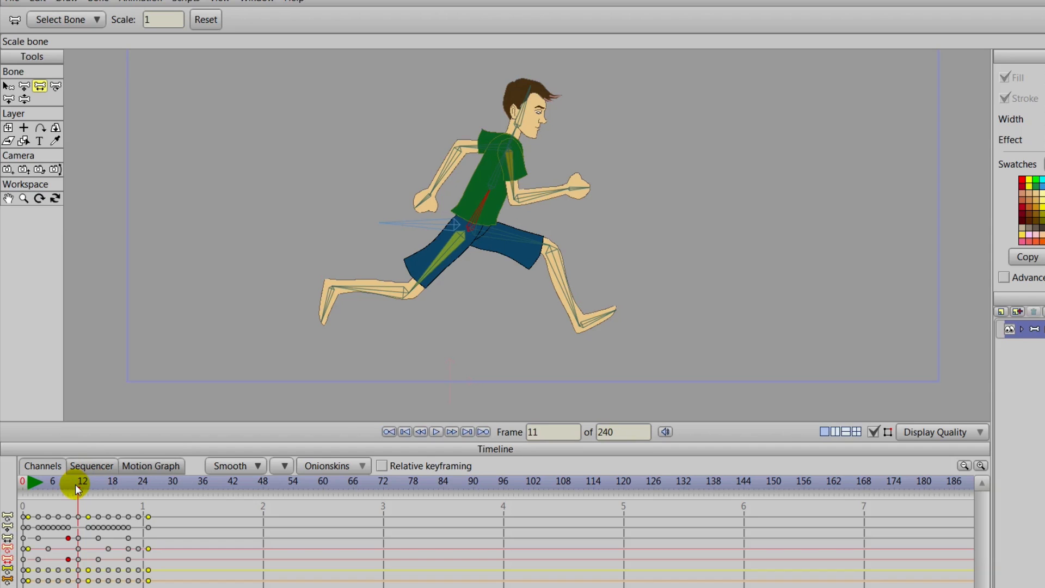
{"action": "mouse_move", "coordinate": [77, 486]}
{"action": "left_mouse_down"}
{"action": "mouse_move", "coordinate": [99, 494]}
{"action": "mouse_move", "coordinate": [91, 499]}
{"action": "left_mouse_up"}
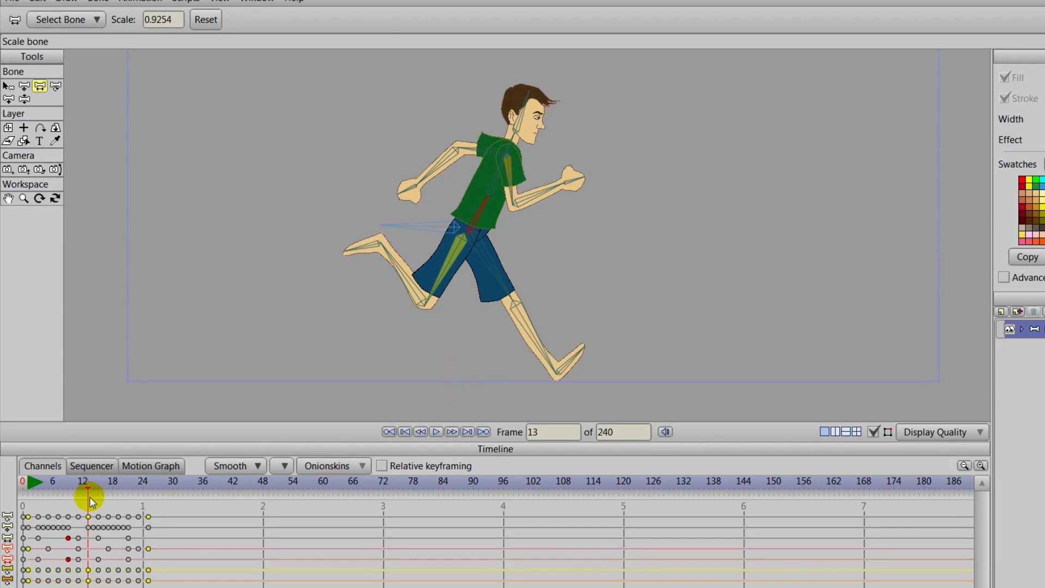
{"action": "left_click", "coordinate": [160, 30]}
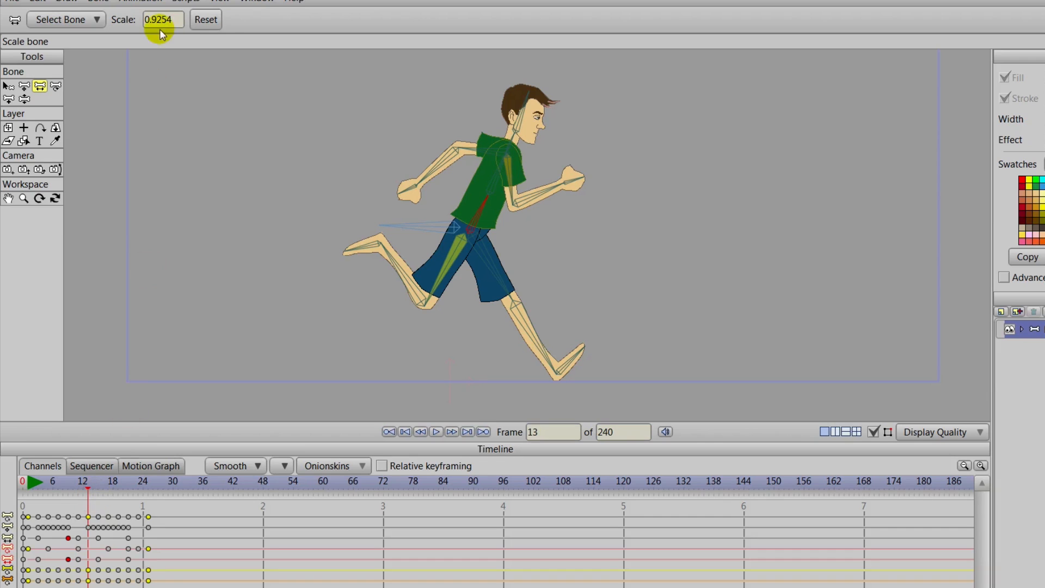
{"action": "left_click", "coordinate": [209, 20]}
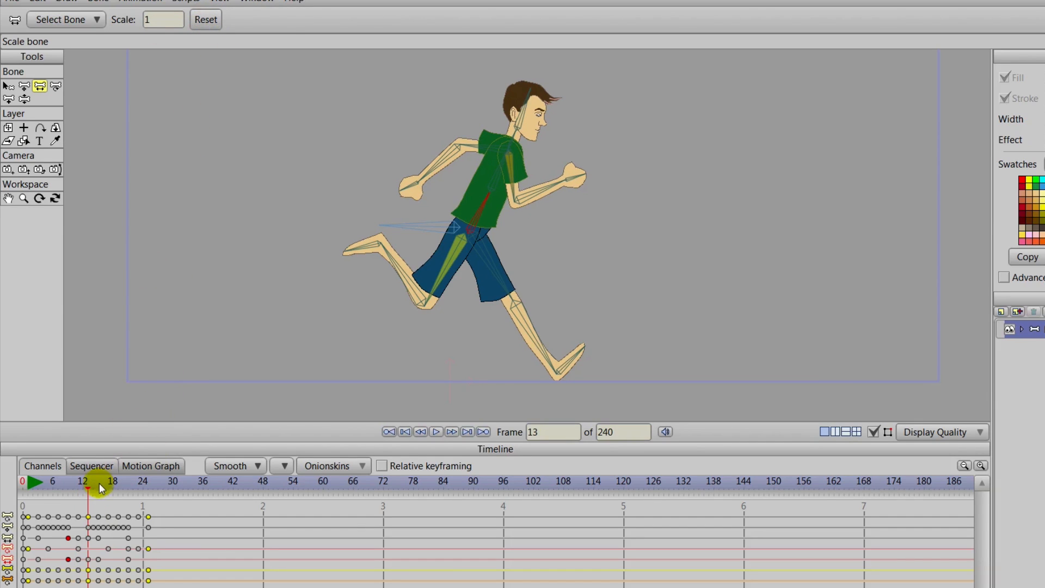
{"action": "left_click_drag", "start_coordinate": [86, 490], "coordinate": [150, 502]}
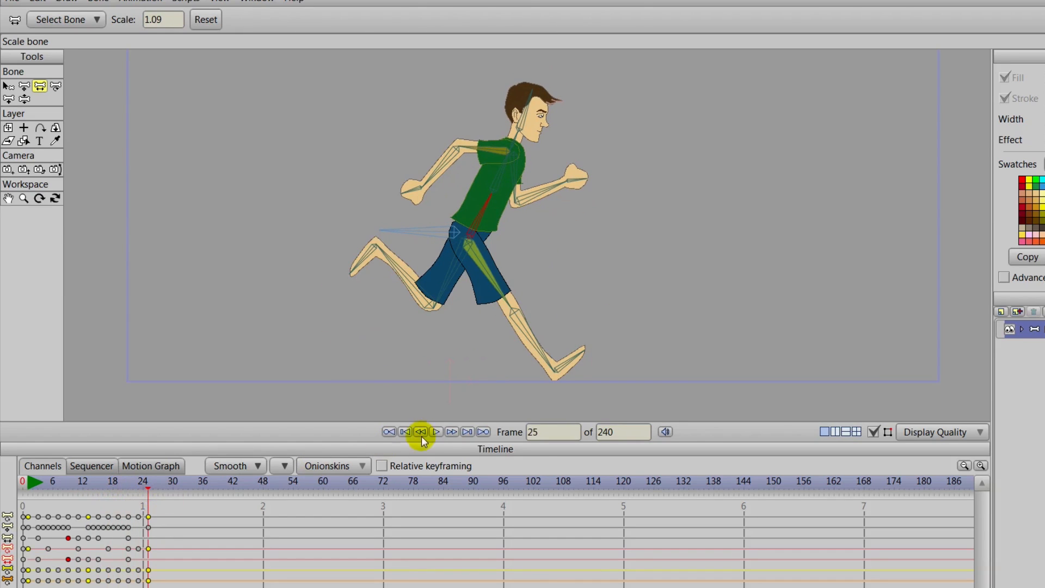
{"action": "left_click", "coordinate": [206, 21]}
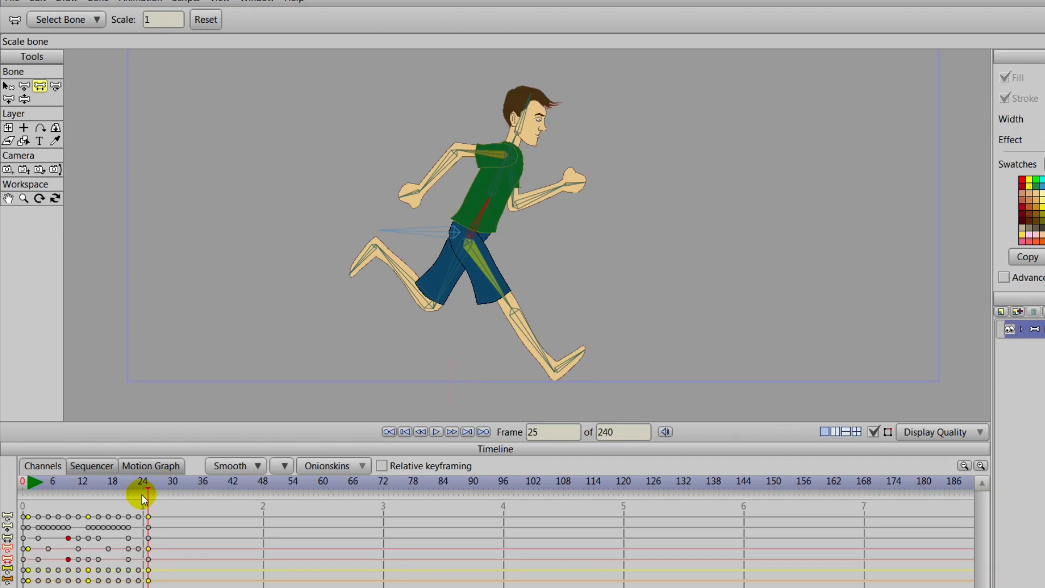
Back at frame 0 with the bones hidden, set all frame 25 keyframes to absolute Cycle interpolation with value 2 and play the run.
{"action": "left_click_drag", "start_coordinate": [149, 489], "coordinate": [22, 485]}
{"action": "key", "text": "z"}
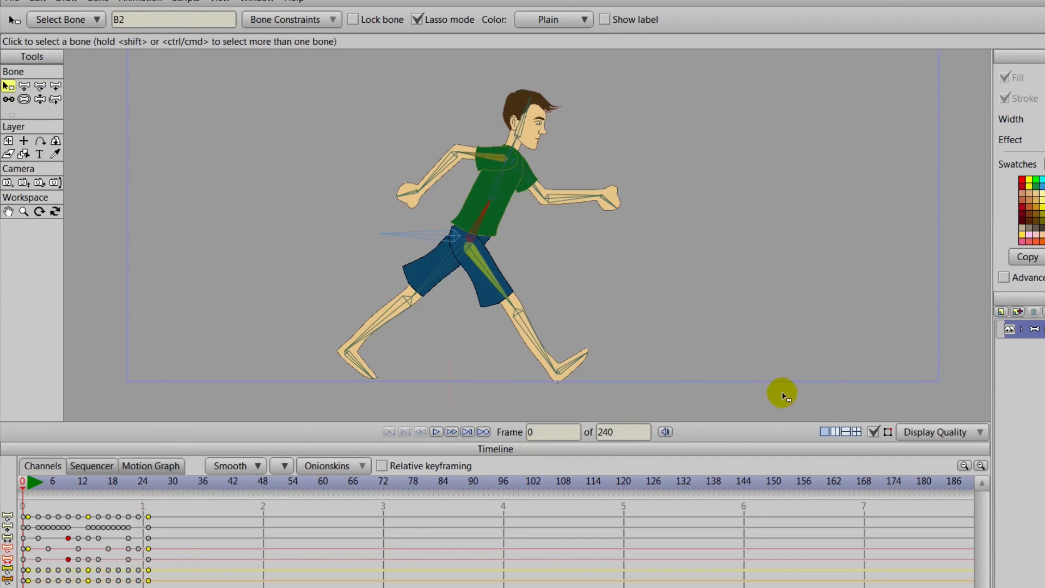
{"action": "left_click", "coordinate": [873, 431]}
{"action": "mouse_move", "coordinate": [158, 507]}
{"action": "left_mouse_down"}
{"action": "mouse_move", "coordinate": [146, 585]}
{"action": "mouse_move", "coordinate": [161, 527]}
{"action": "left_mouse_up"}
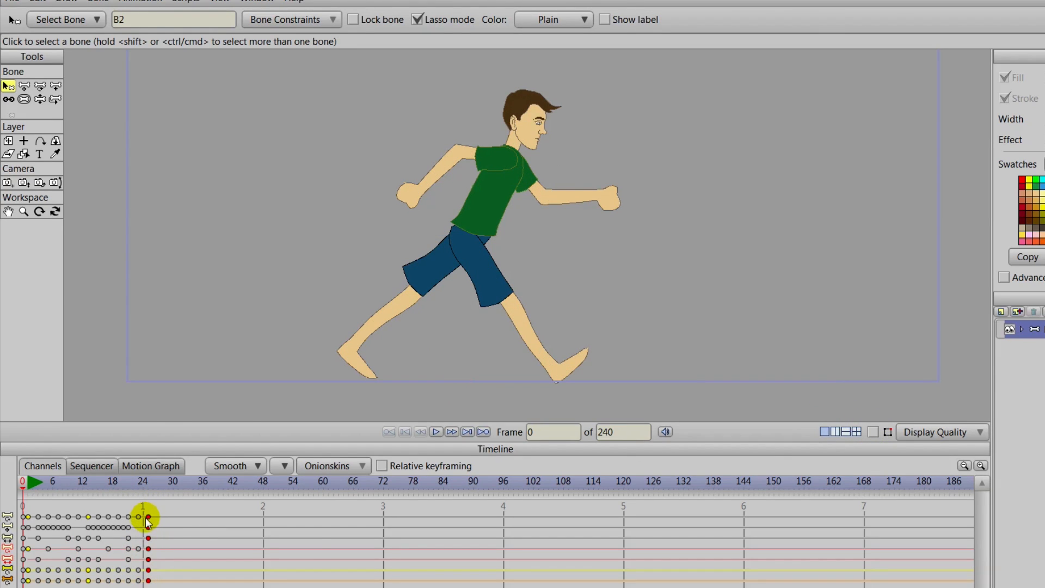
{"action": "right_click", "coordinate": [145, 517]}
{"action": "left_click", "coordinate": [165, 541]}
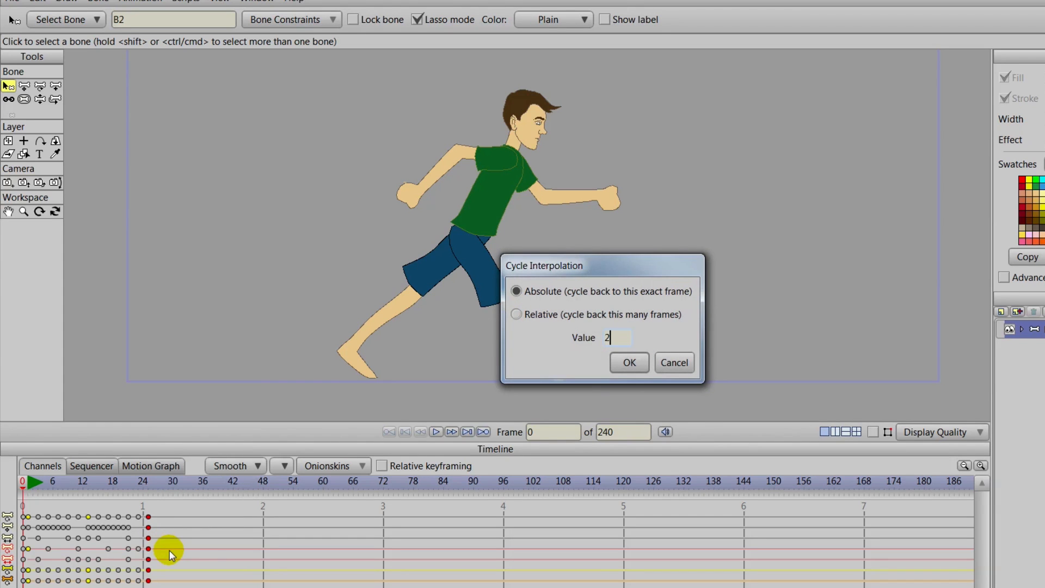
{"action": "key", "text": "Return"}
{"action": "left_click", "coordinate": [433, 435]}
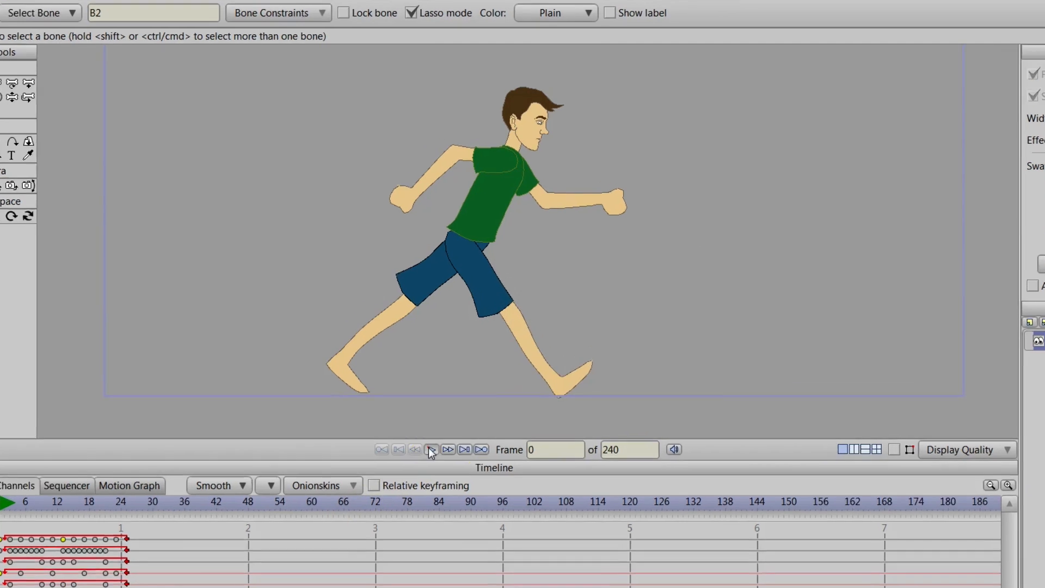